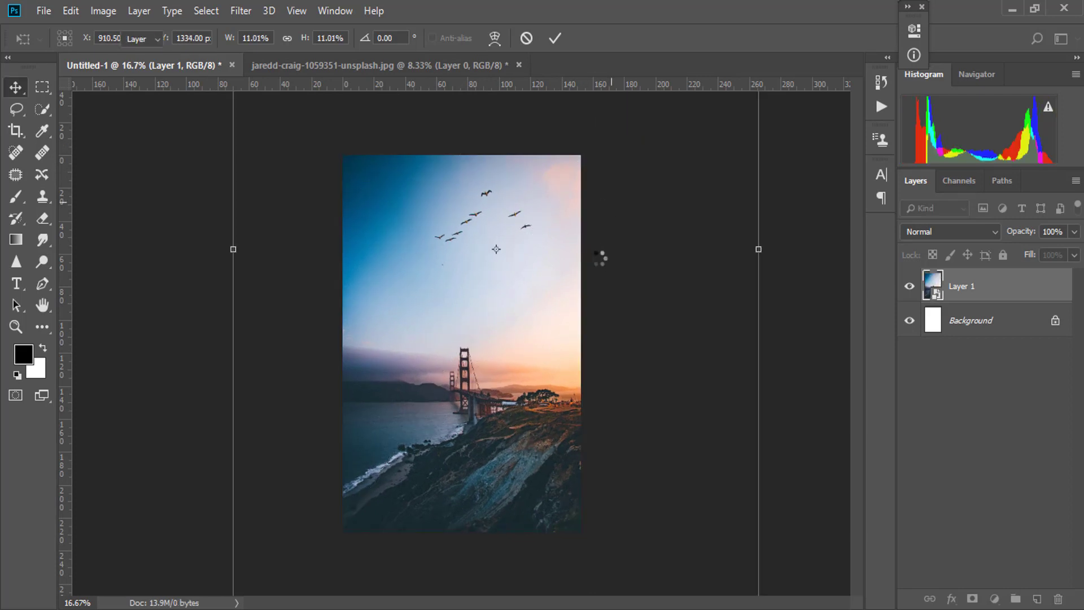
# Step: Commit the bridge photo's transform at 11.01% scale on the canvas
pyautogui.press('Return')
pyautogui.hotkey('ctrl', '0')
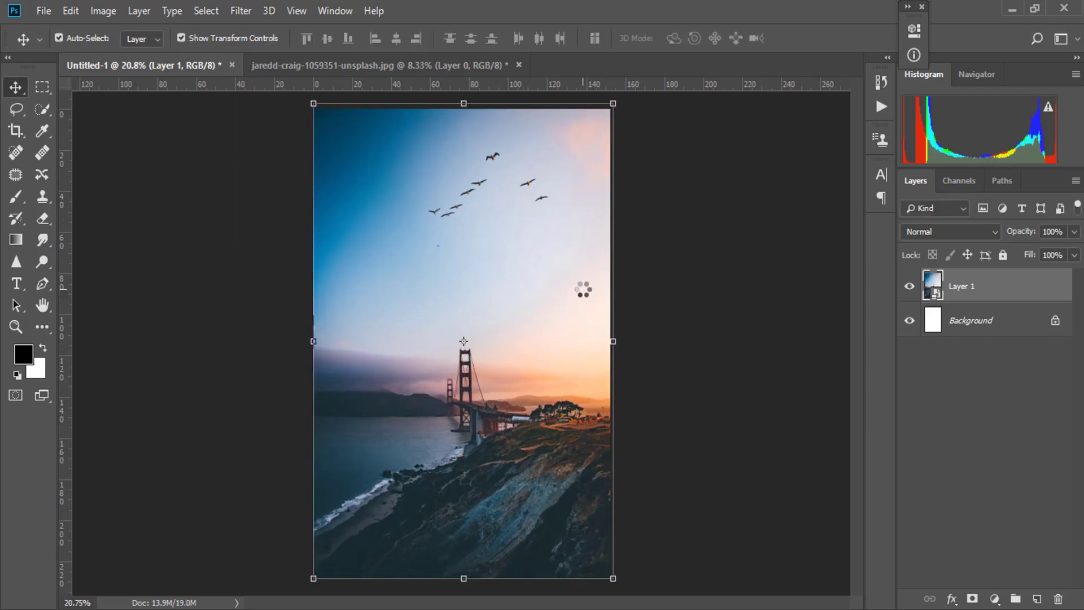
pyautogui.click(43, 87)
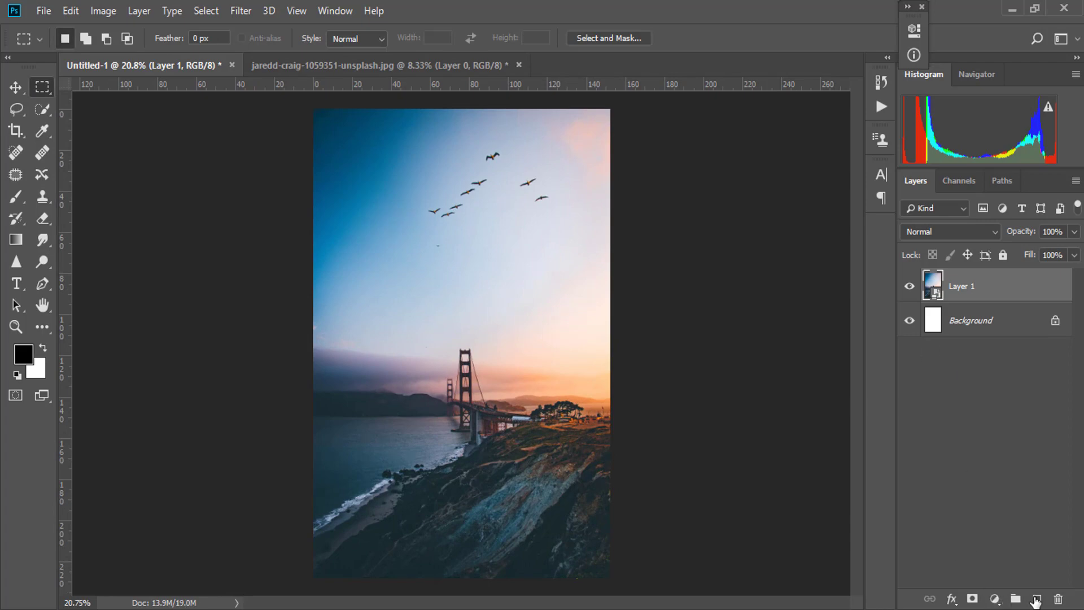
# Step: Add a solid black colour fill layer above the photo, with Hard Light blending and 30% fill
pyautogui.click(995, 600)
pyautogui.click(977, 235)
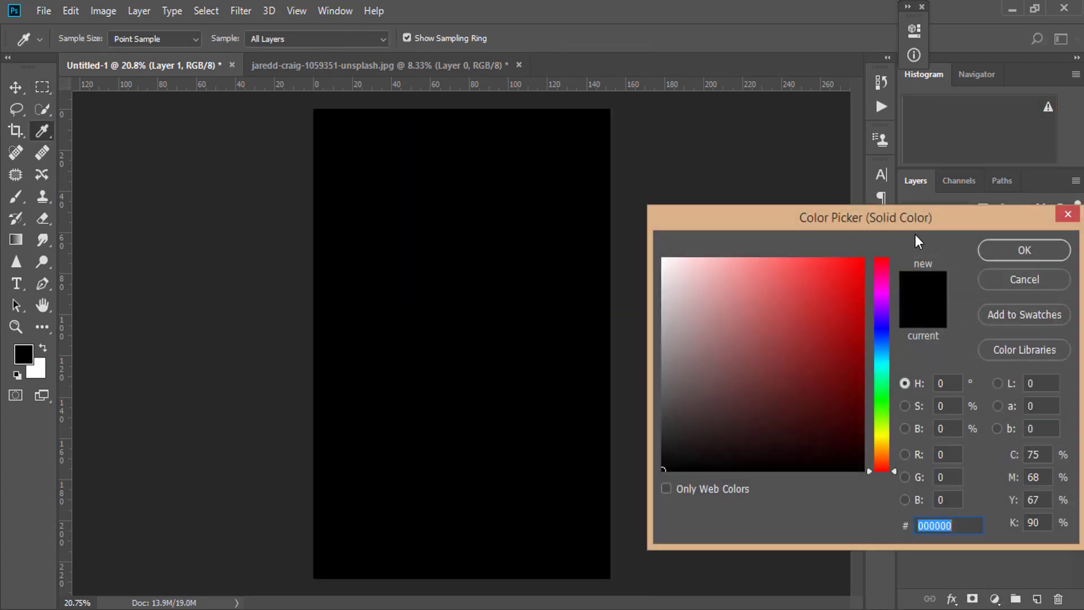
pyautogui.press('Return')
pyautogui.click(969, 232)
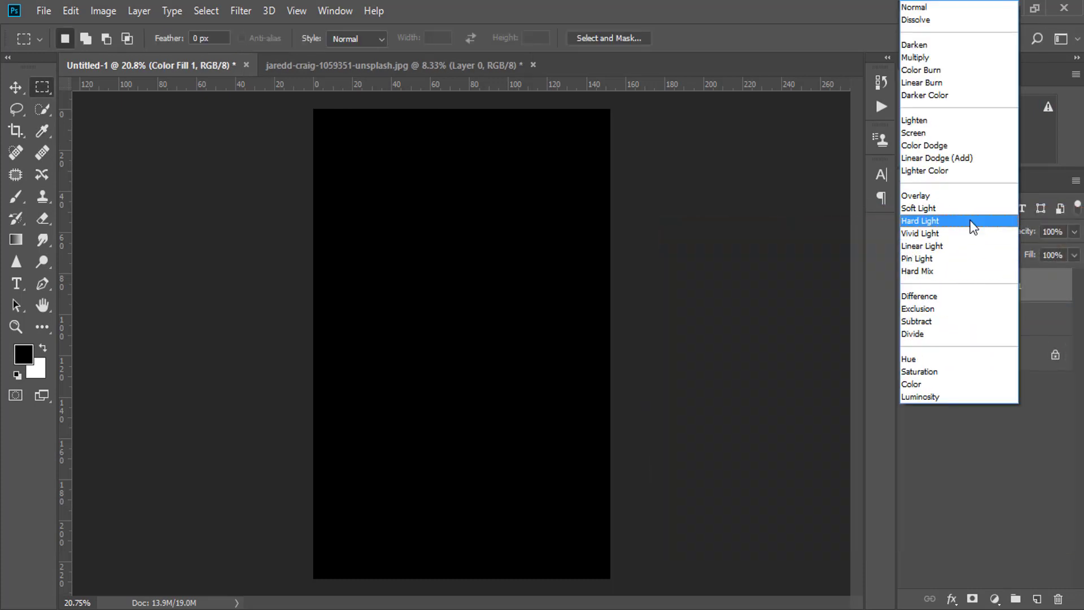
pyautogui.click(976, 220)
pyautogui.moveTo(1074, 255); pyautogui.dragTo(1023, 273)
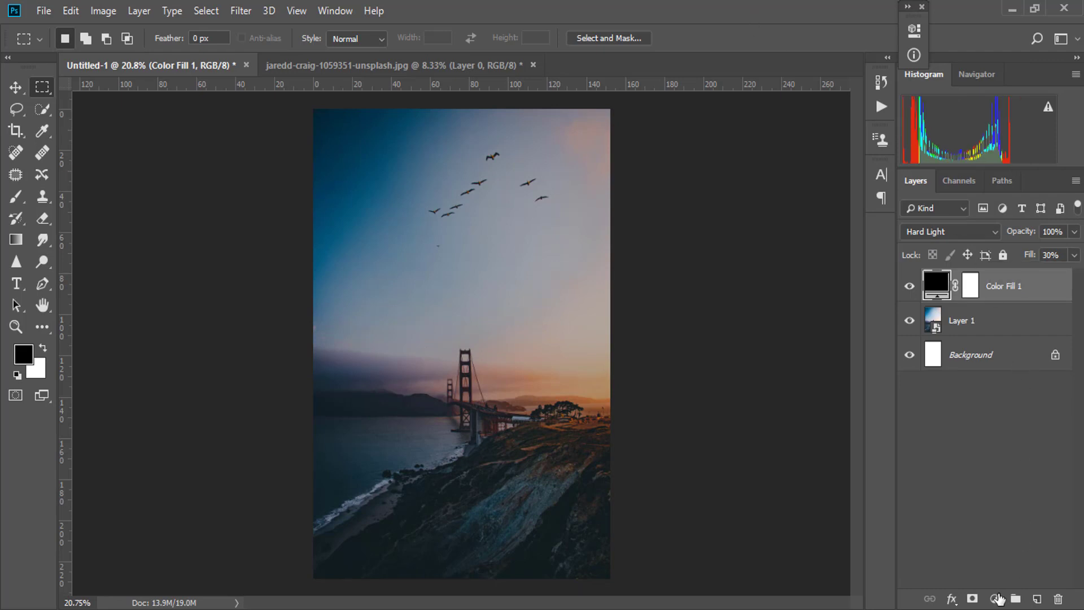
# Step: Draw a rectangle shape about 757 by 189 px across the birds in the sky and fill it with white
pyautogui.click(42, 330)
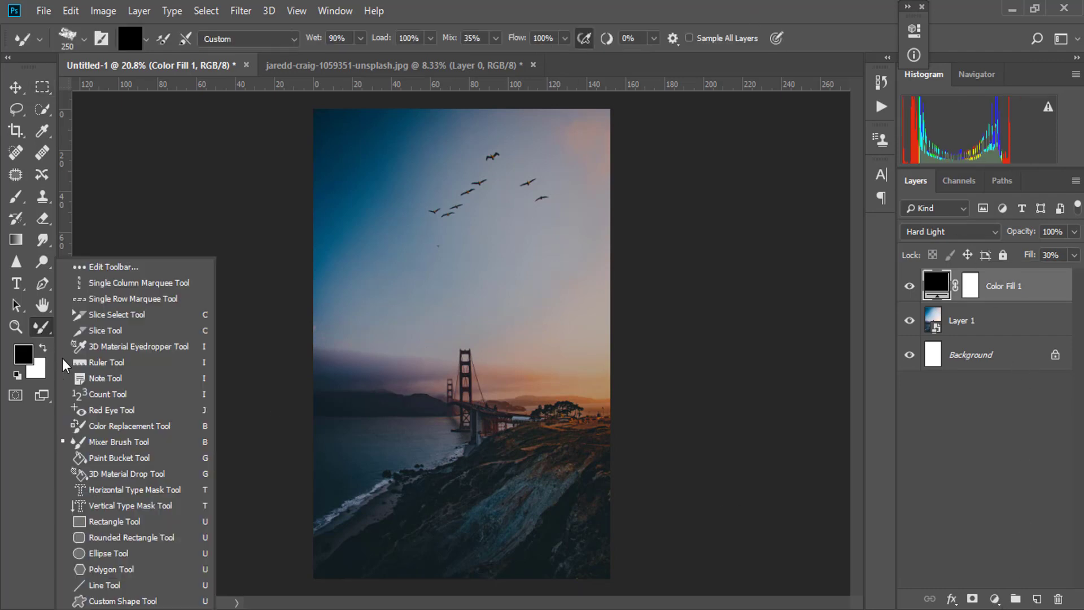
pyautogui.click(118, 522)
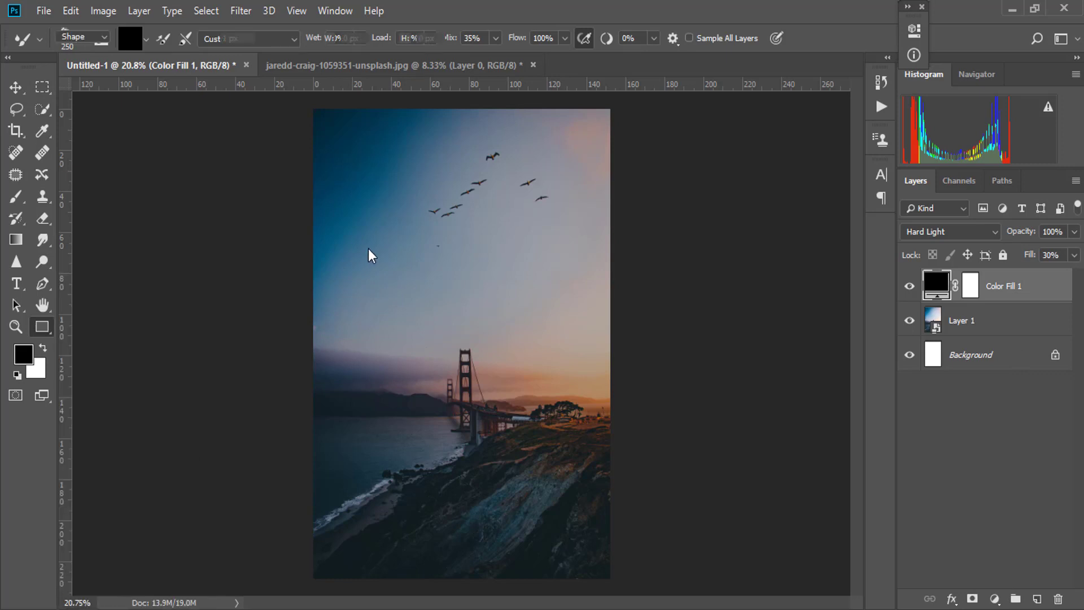
pyautogui.moveTo(396, 200); pyautogui.dragTo(521, 233)
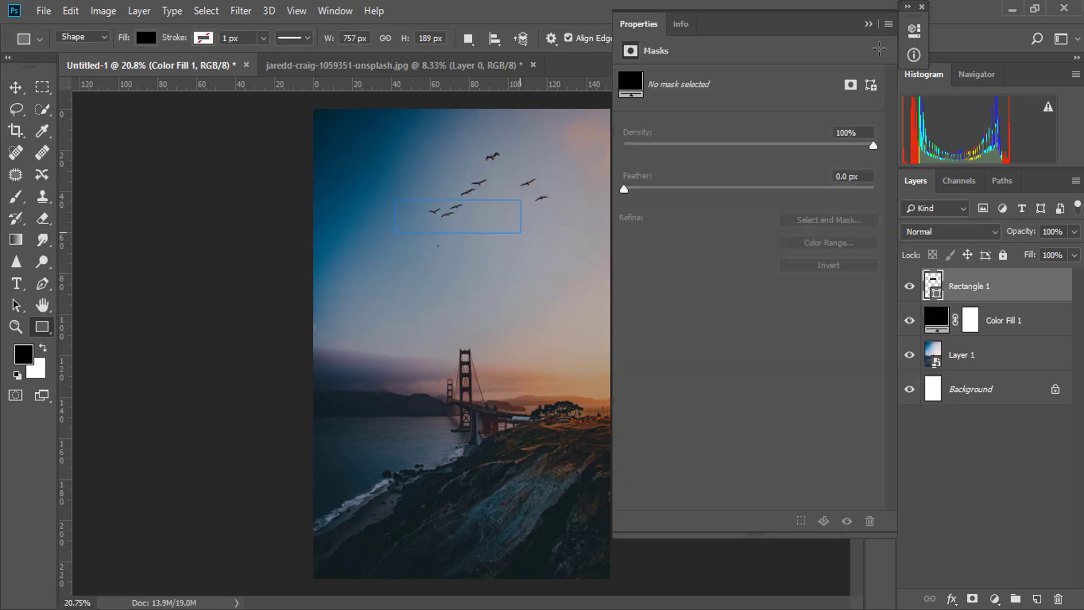
pyautogui.click(629, 131)
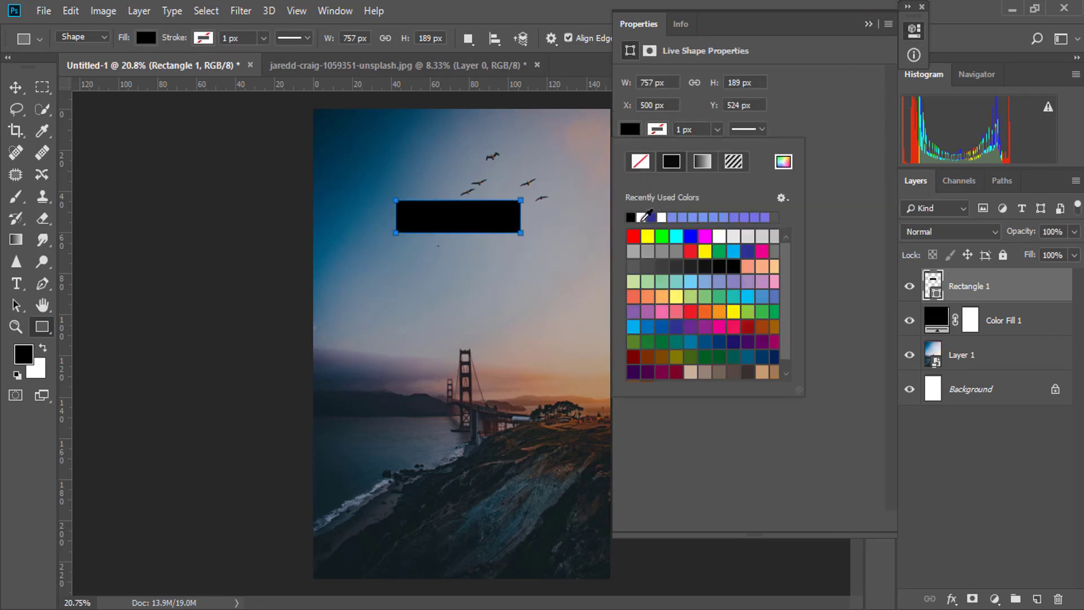
pyautogui.click(641, 219)
pyautogui.click(869, 26)
# Step: Place a copy of the white rectangle just below the original and rotate the copy by 6.22°
pyautogui.click(17, 91)
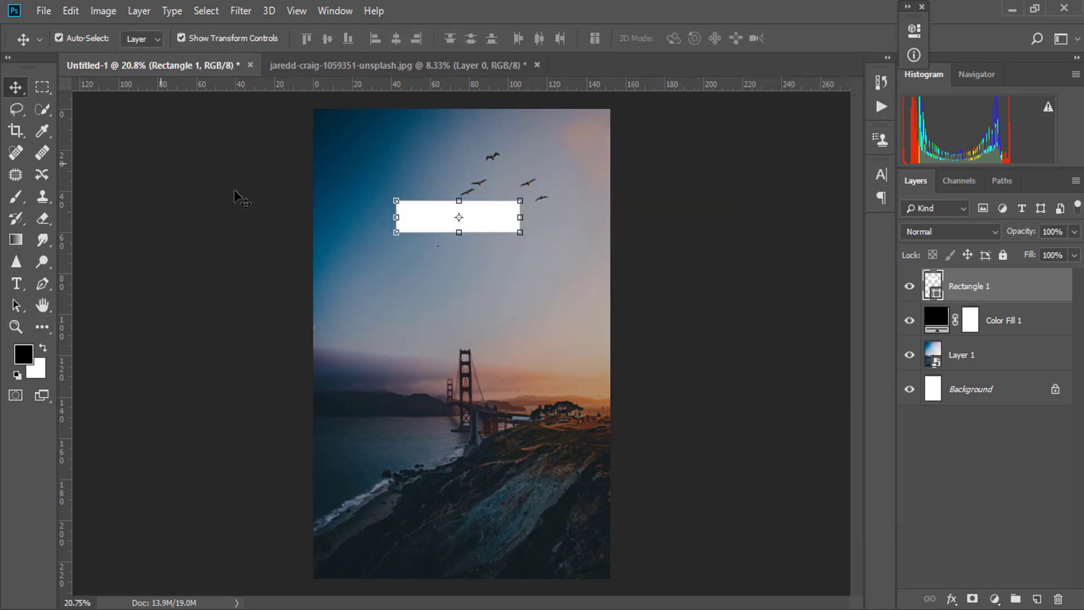
pyautogui.moveTo(498, 225); pyautogui.dragTo(501, 247)
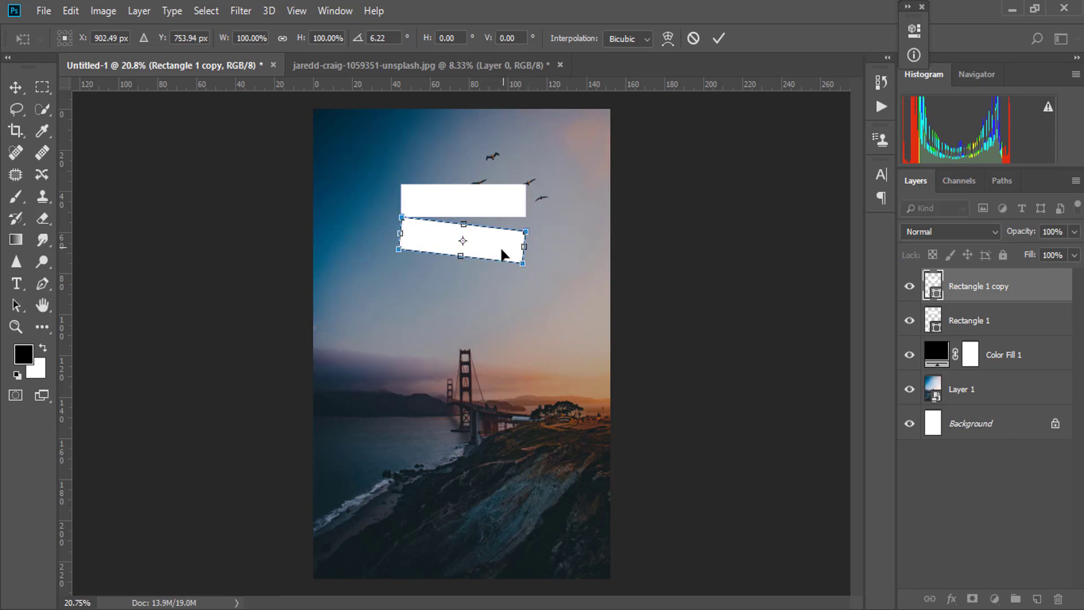
pyautogui.press('Return')
# Step: Reduce the rectangle copy's tilt by rotating it -2.53°
pyautogui.click(42, 87)
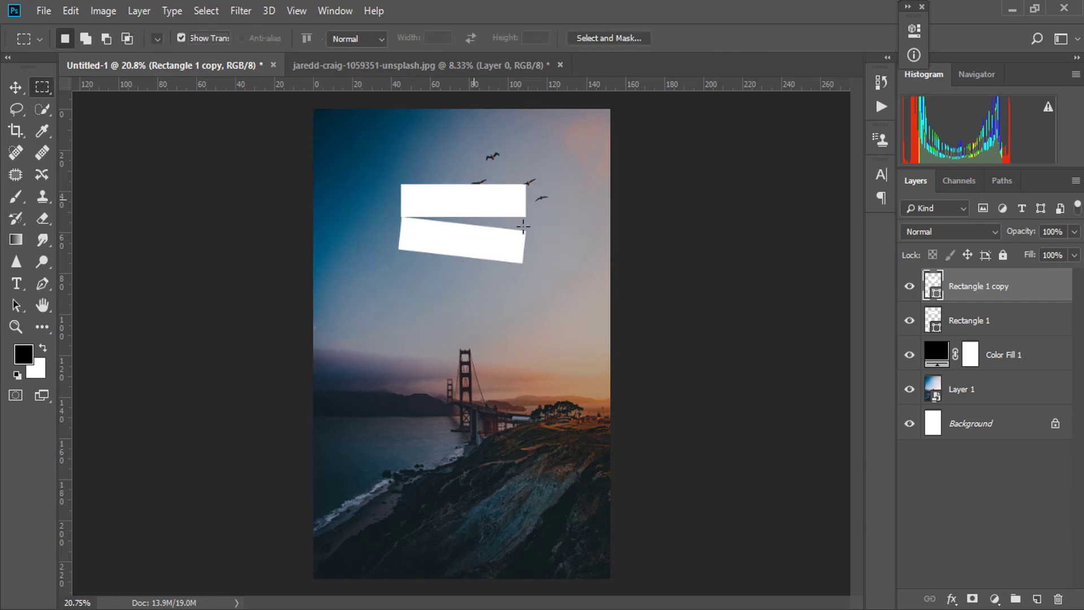
pyautogui.hotkey('ctrl', 'space')
pyautogui.moveTo(431, 239); pyautogui.dragTo(430, 291)
pyautogui.click(20, 89)
pyautogui.moveTo(366, 277); pyautogui.dragTo(364, 277)
pyautogui.hotkey('ctrl', 'space')
pyautogui.moveTo(283, 205); pyautogui.dragTo(362, 237)
pyautogui.moveTo(334, 306); pyautogui.dragTo(331, 308)
pyautogui.hotkey('ctrl', 'space')
pyautogui.moveTo(476, 347); pyautogui.dragTo(385, 344)
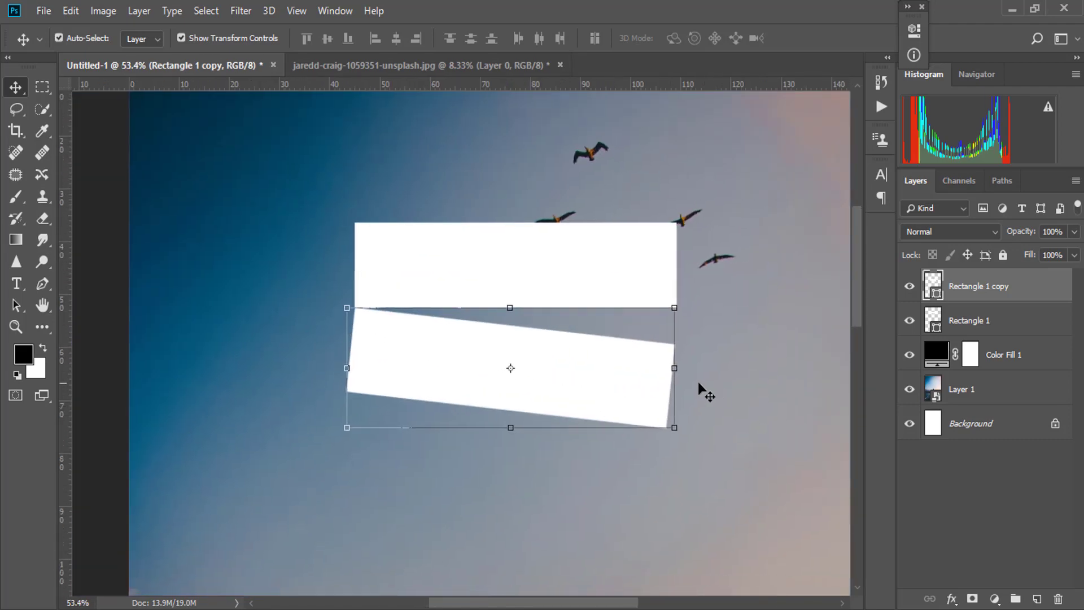
pyautogui.moveTo(690, 370); pyautogui.dragTo(693, 367)
pyautogui.hotkey('ctrl', 'space')
pyautogui.moveTo(397, 368); pyautogui.dragTo(436, 354)
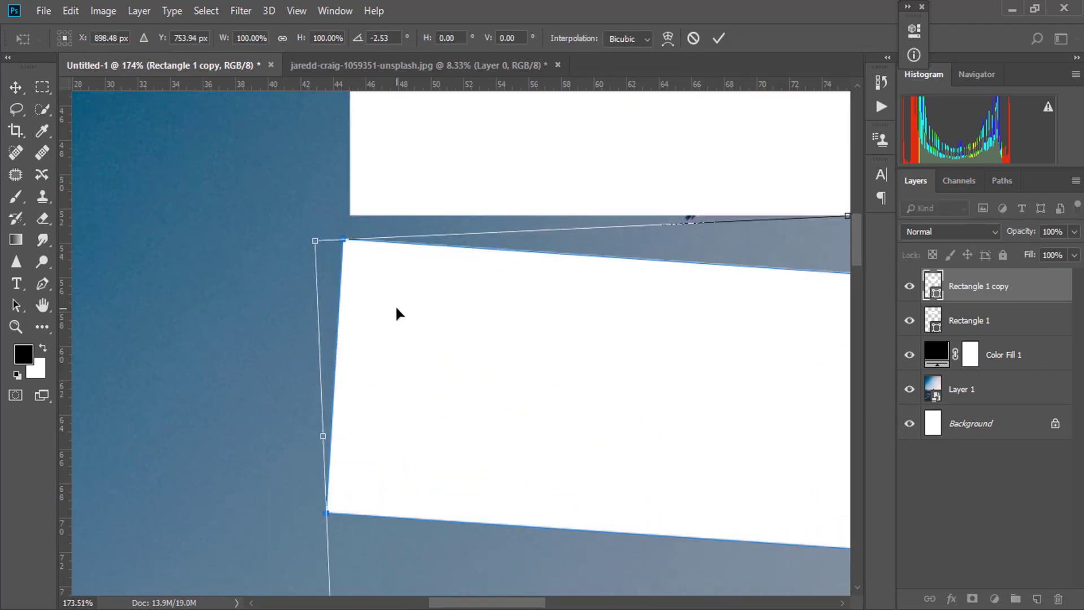
# Step: Position the tilted copy at about X 904, Y 736 px so its upper-left corner meets the first rectangle's lower-left corner
pyautogui.moveTo(395, 305); pyautogui.dragTo(395, 280)
pyautogui.hotkey('ctrl', 'space')
pyautogui.moveTo(358, 201); pyautogui.dragTo(419, 221)
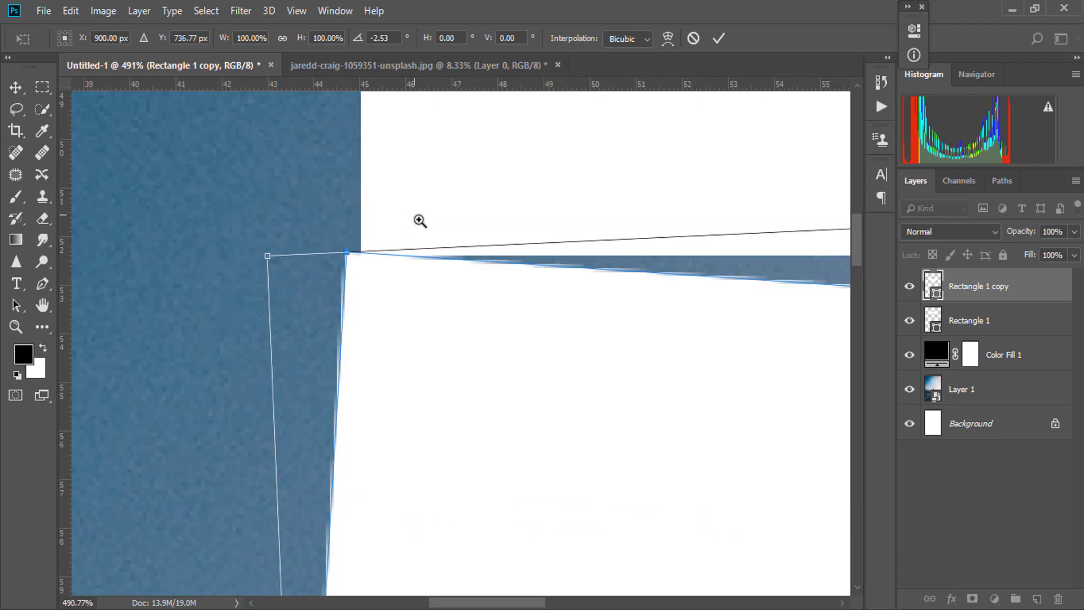
pyautogui.press('Right')
pyautogui.press('Right')
pyautogui.press('Right')
pyautogui.press('Right')
pyautogui.press('Down')
pyautogui.press('Down')
pyautogui.press('Down')
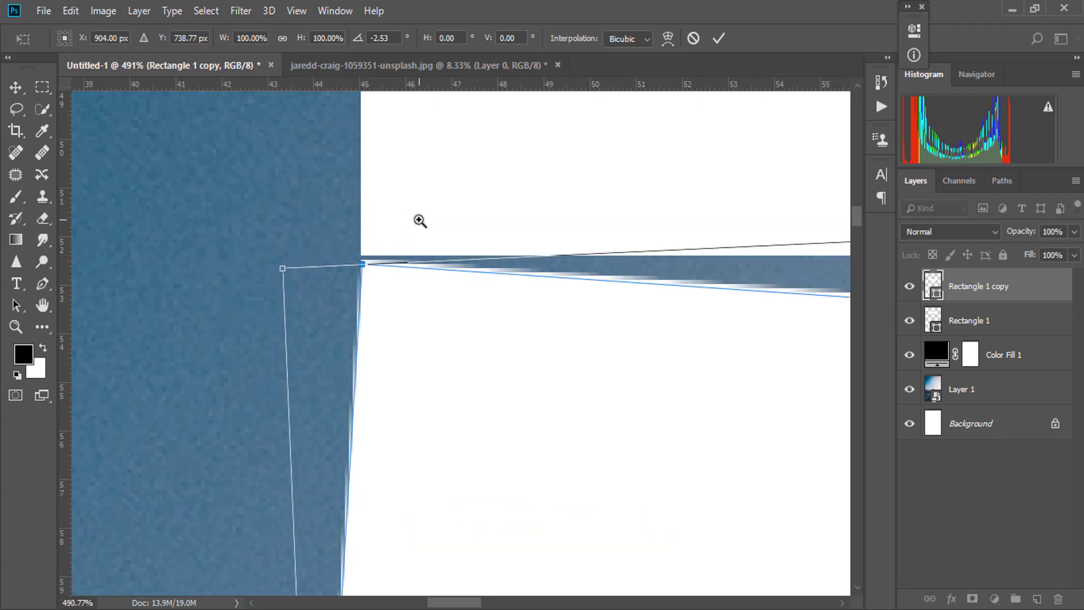
pyautogui.press('Up')
pyautogui.press('Up')
pyautogui.press('Up')
pyautogui.press('Left')
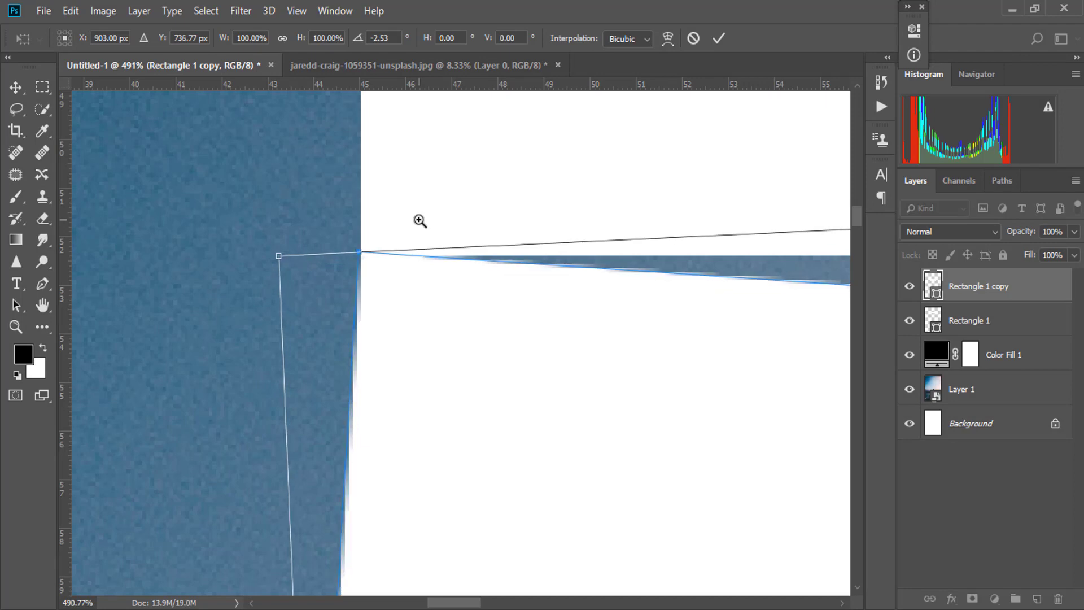
pyautogui.press('Right')
pyautogui.press('Up')
pyautogui.press('Return')
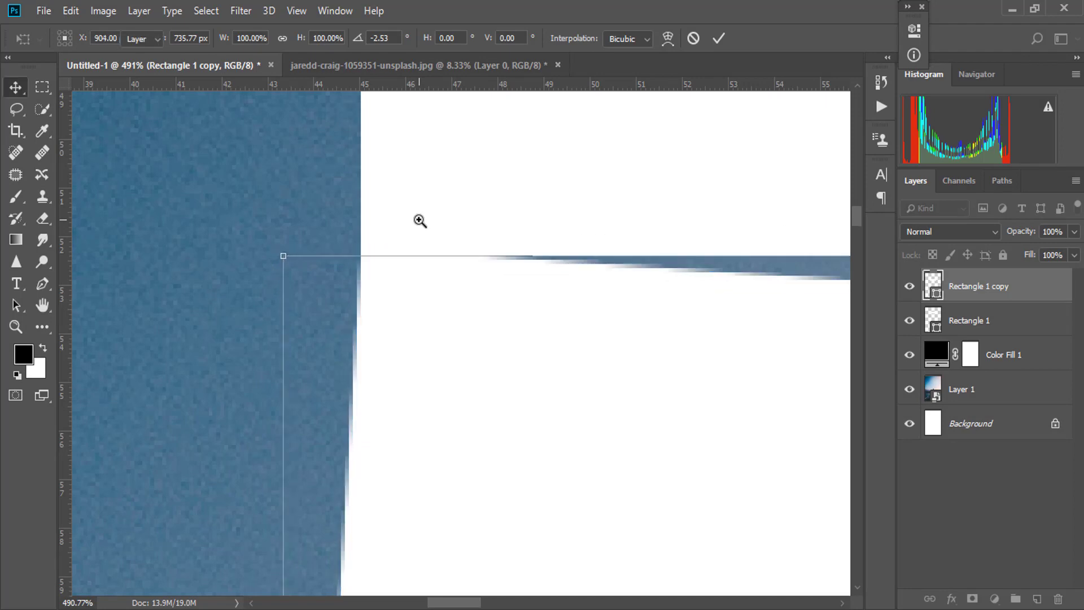
# Step: Duplicate the original Rectangle 1 layer and place the copy directly below the tilted rectangle
pyautogui.hotkey('ctrl', 'space')
pyautogui.moveTo(659, 417); pyautogui.dragTo(497, 370)
pyautogui.keyDown('ctrl'); pyautogui.keyDown('alt'); pyautogui.click(691, 473); pyautogui.keyUp('alt'); pyautogui.keyUp('ctrl')
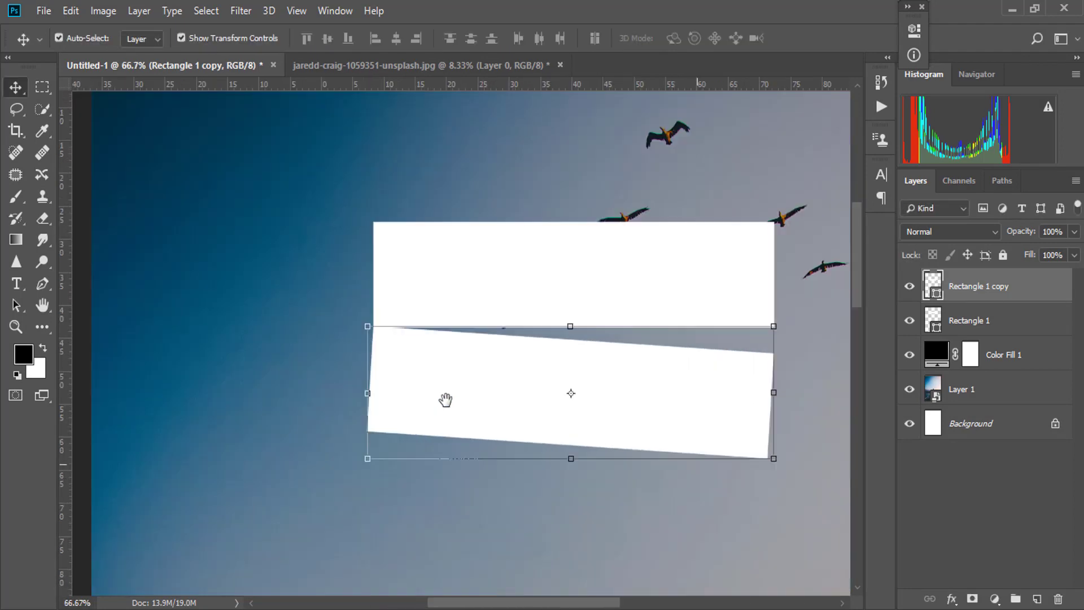
pyautogui.moveTo(445, 399); pyautogui.dragTo(366, 374)
pyautogui.click(42, 87)
pyautogui.moveTo(452, 293); pyautogui.dragTo(380, 259)
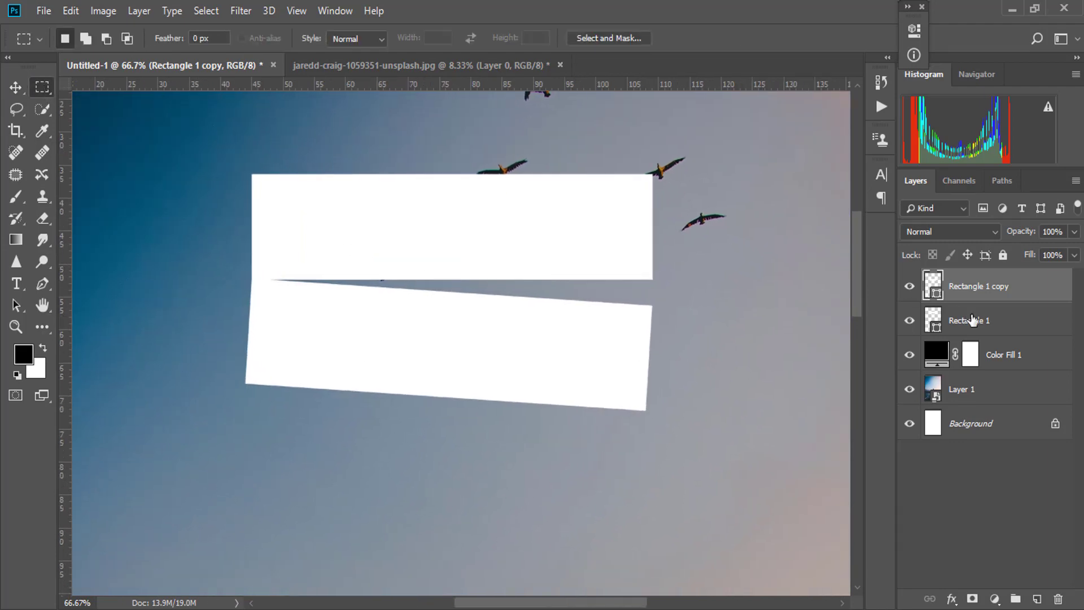
pyautogui.click(969, 320)
pyautogui.click(22, 89)
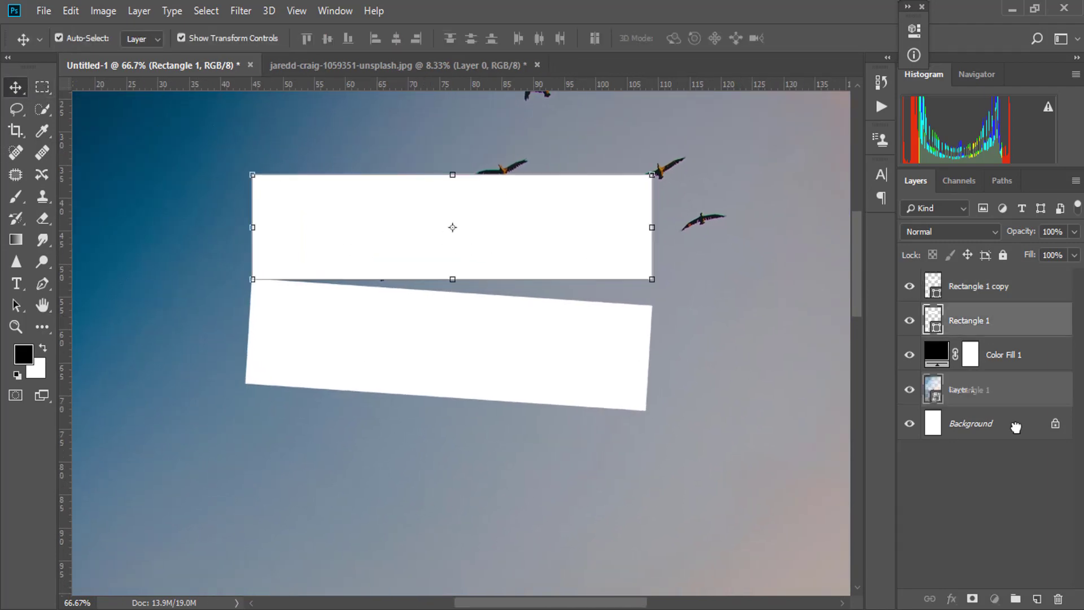
pyautogui.hotkey('ctrl', 'j')
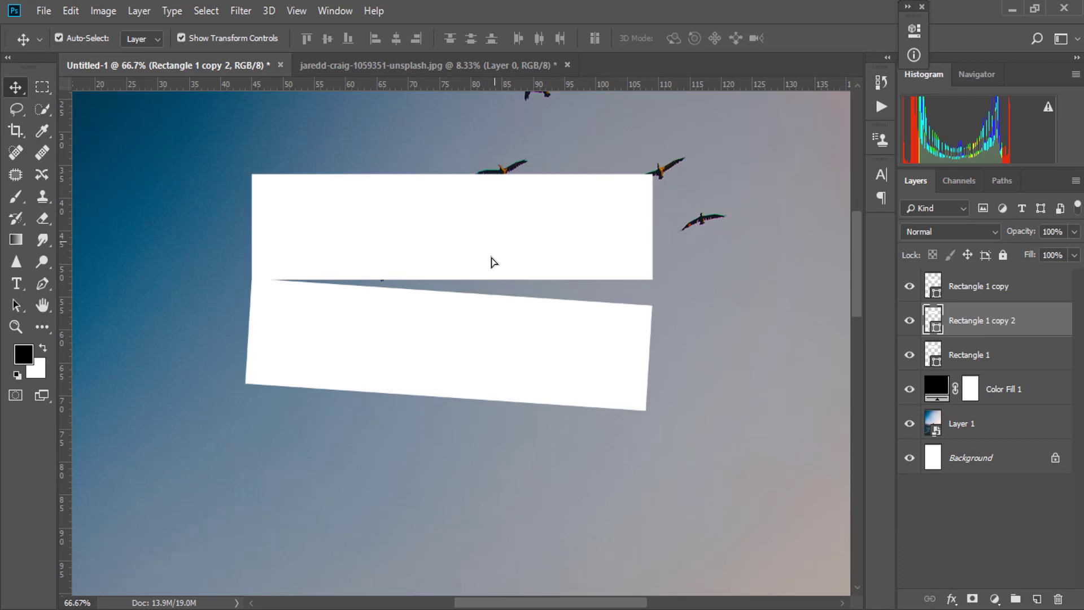
pyautogui.moveTo(491, 261); pyautogui.dragTo(489, 480)
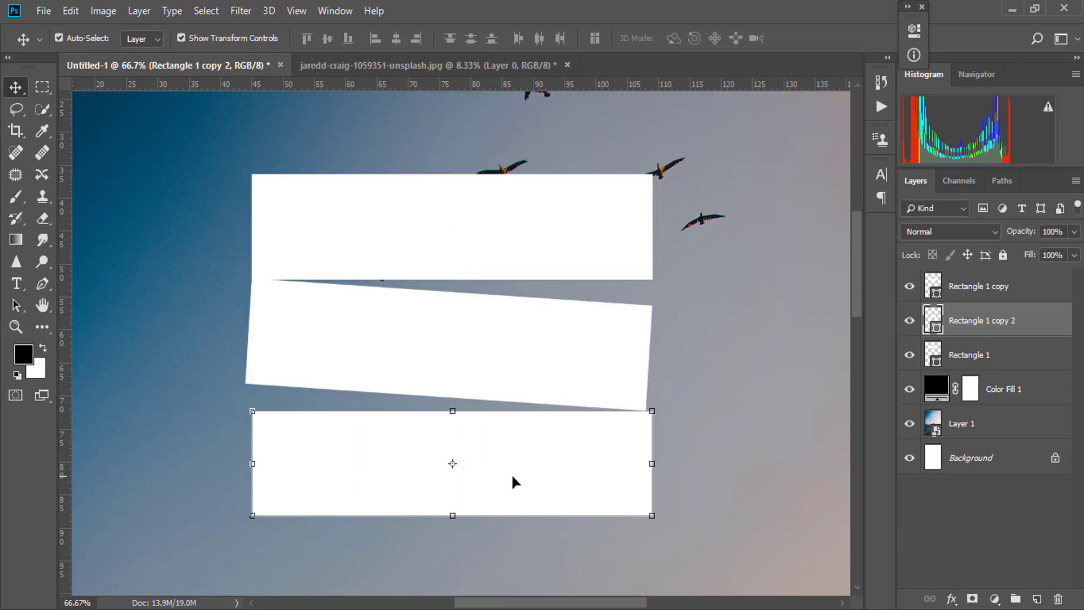
# Step: Shift the lowest rectangle left to match the tilted one's lower-right corner and rotate it -1.46°
pyautogui.keyDown('ctrl'); pyautogui.click(591, 483); pyautogui.keyUp('ctrl')
pyautogui.moveTo(593, 486); pyautogui.dragTo(701, 450)
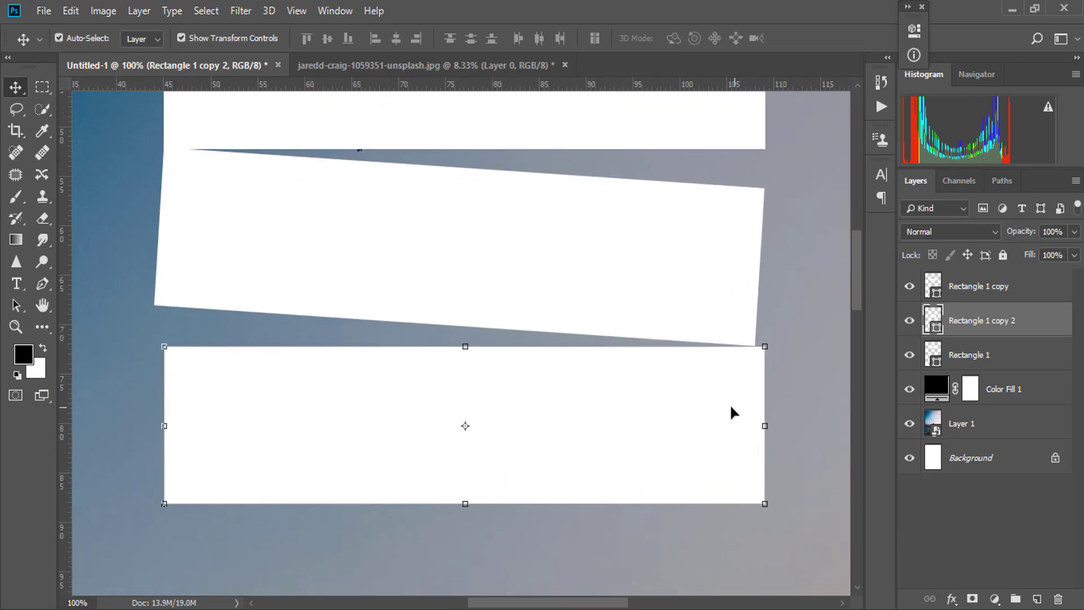
pyautogui.moveTo(709, 411); pyautogui.dragTo(700, 412)
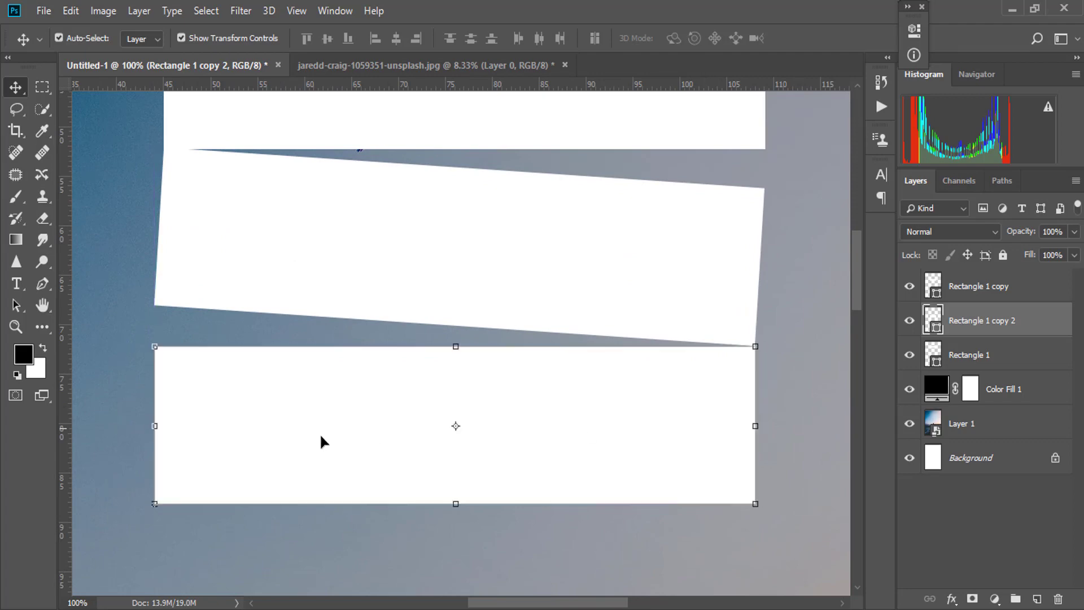
pyautogui.moveTo(144, 426); pyautogui.dragTo(145, 433)
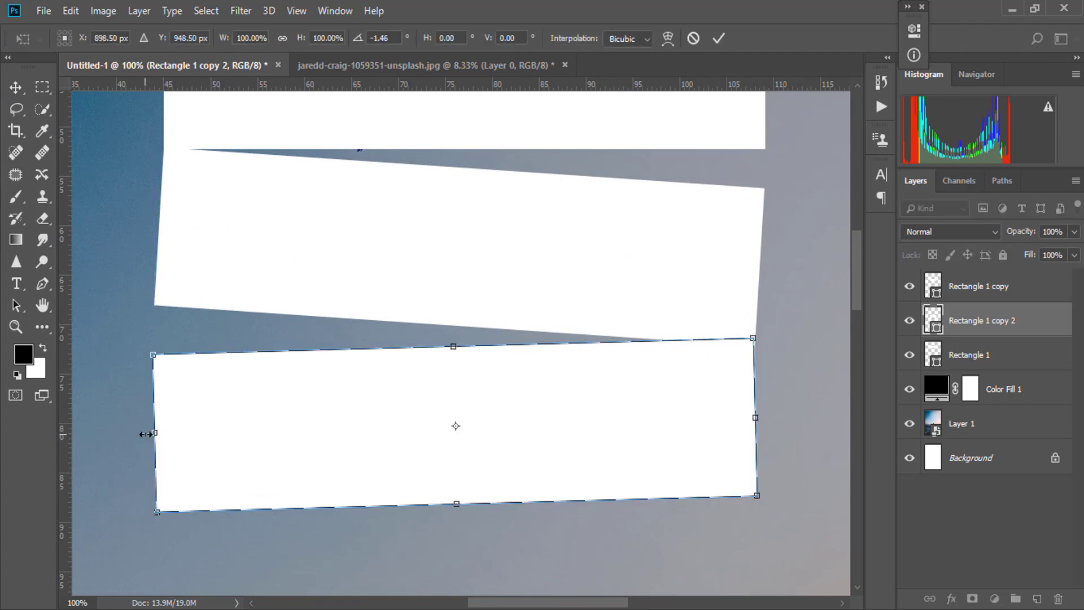
pyautogui.press('Return')
# Step: Nudge the lowest rectangle down and slightly right so its upper-right corner meets the middle rectangle's lower-right corner
pyautogui.click(718, 381)
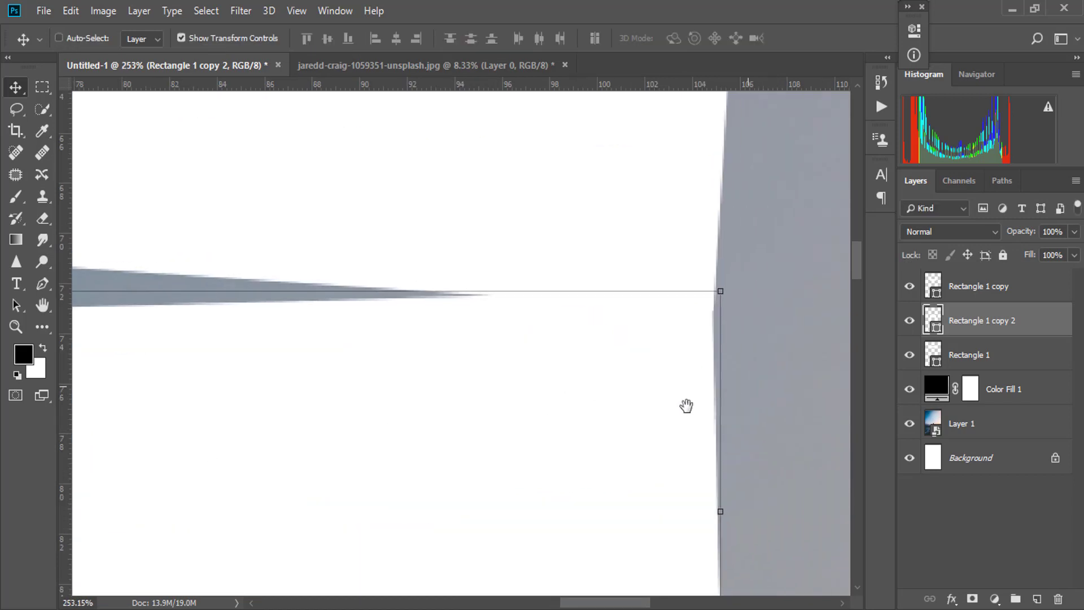
pyautogui.press('Down')
pyautogui.press('Down')
pyautogui.press('Down')
pyautogui.press('Down')
pyautogui.press('Down')
pyautogui.press('Right')
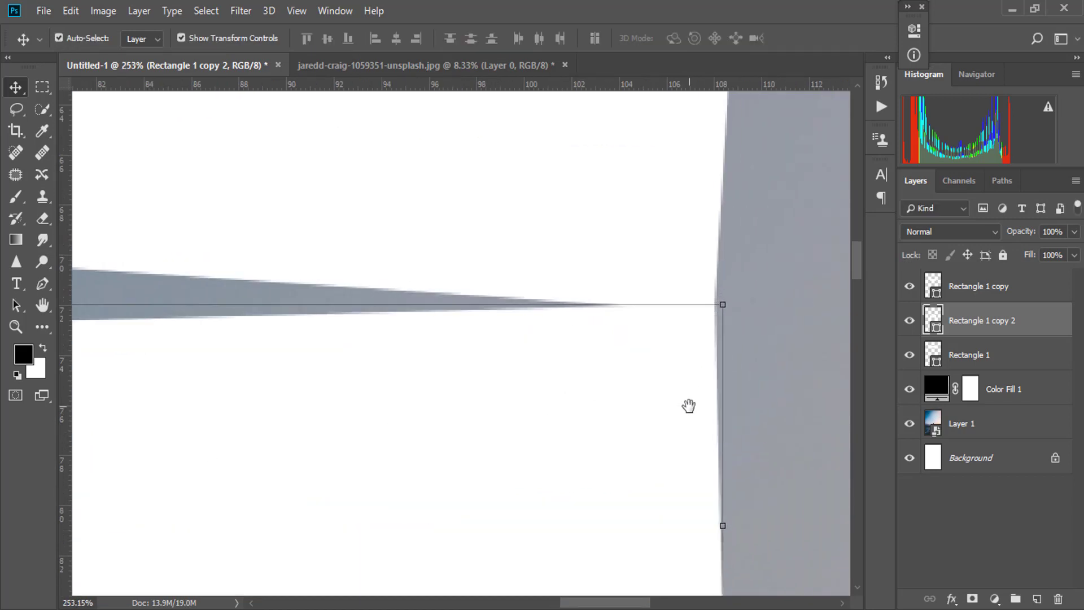
pyautogui.press('Up')
pyautogui.press('Up')
pyautogui.press('Up')
pyautogui.click(42, 87)
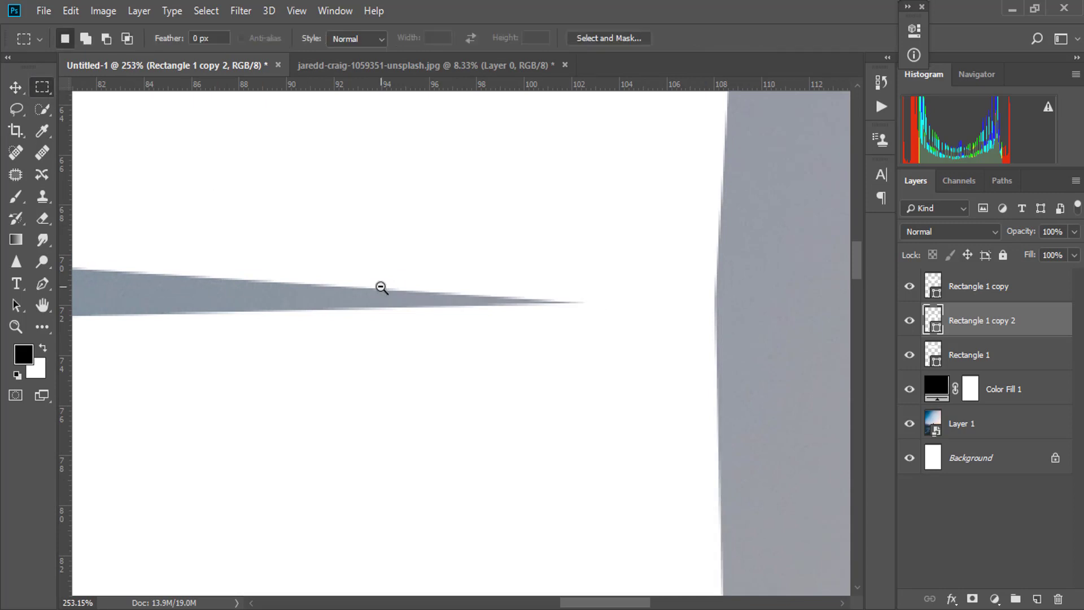
# Step: Nudge the lowest rectangle up one more increment against the middle rectangle
pyautogui.scroll(-4, 380, 292)
pyautogui.scroll(-2, 523, 310)
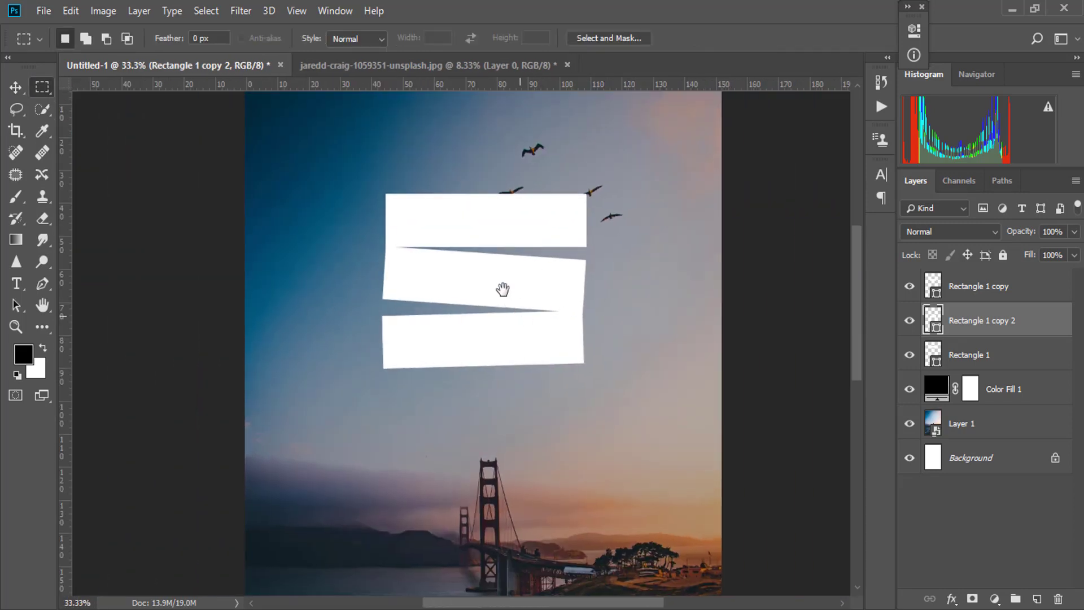
pyautogui.moveTo(501, 290); pyautogui.dragTo(483, 261)
pyautogui.click(16, 87)
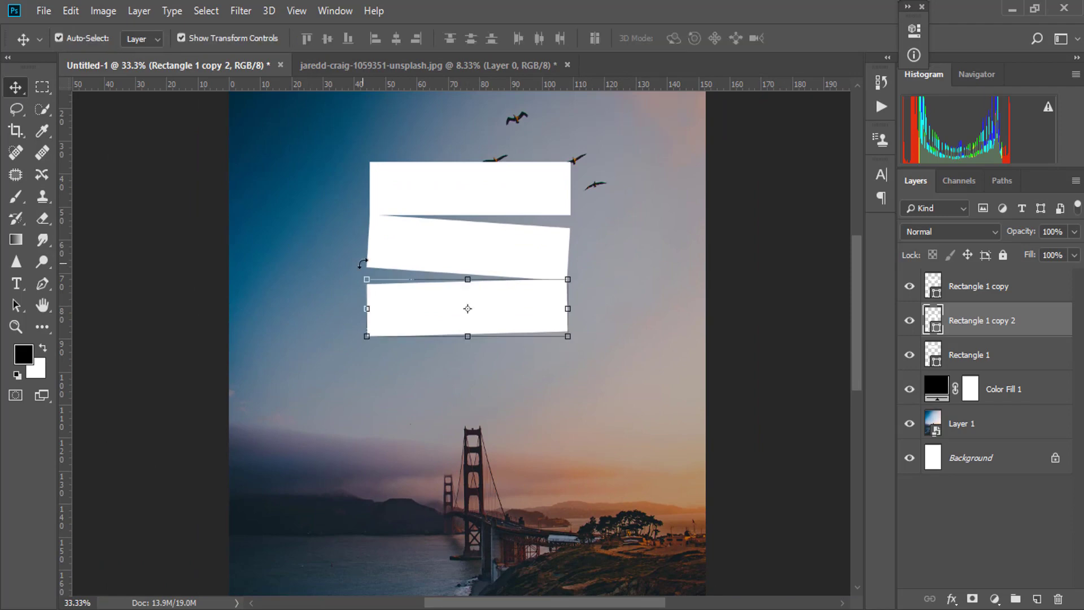
pyautogui.press('Up')
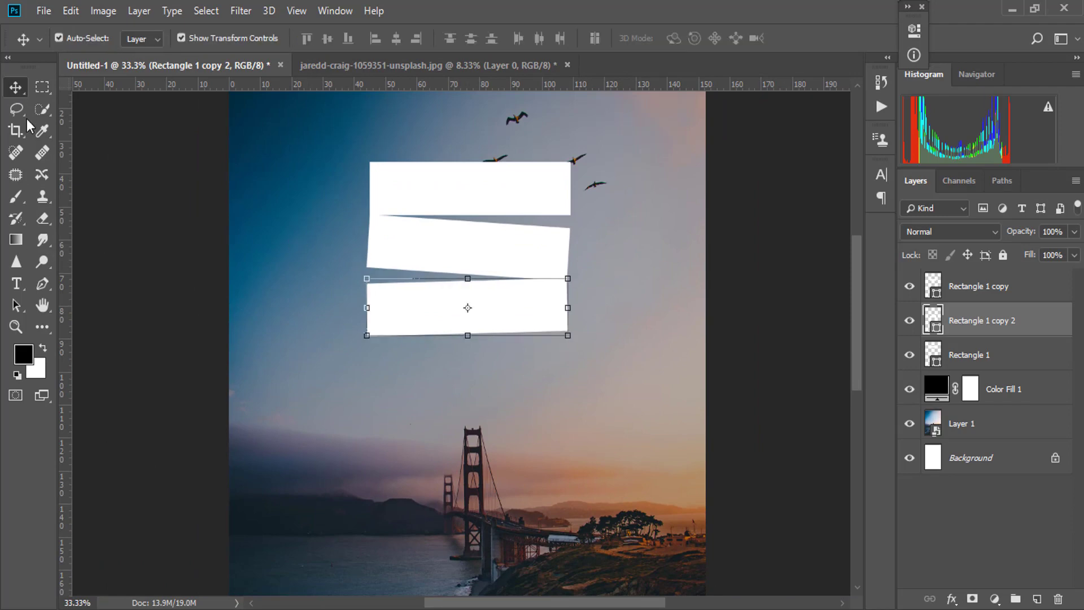
# Step: Add a new empty layer above Rectangle 1 copy at the top of the layer stack
pyautogui.click(42, 87)
pyautogui.scroll(-1, 431, 271)
pyautogui.moveTo(484, 412); pyautogui.dragTo(461, 380)
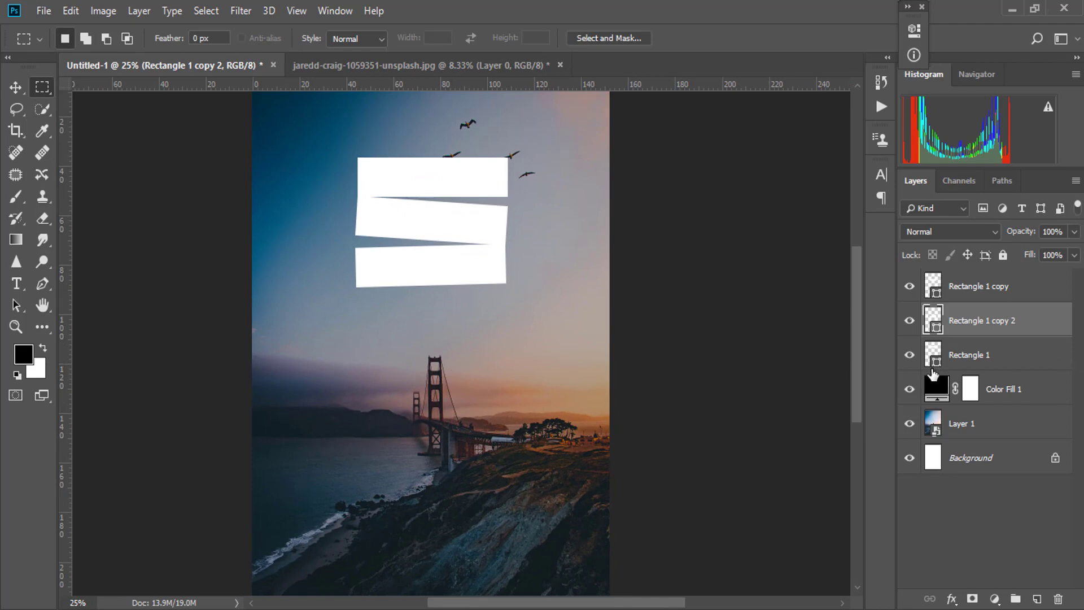
pyautogui.click(992, 288)
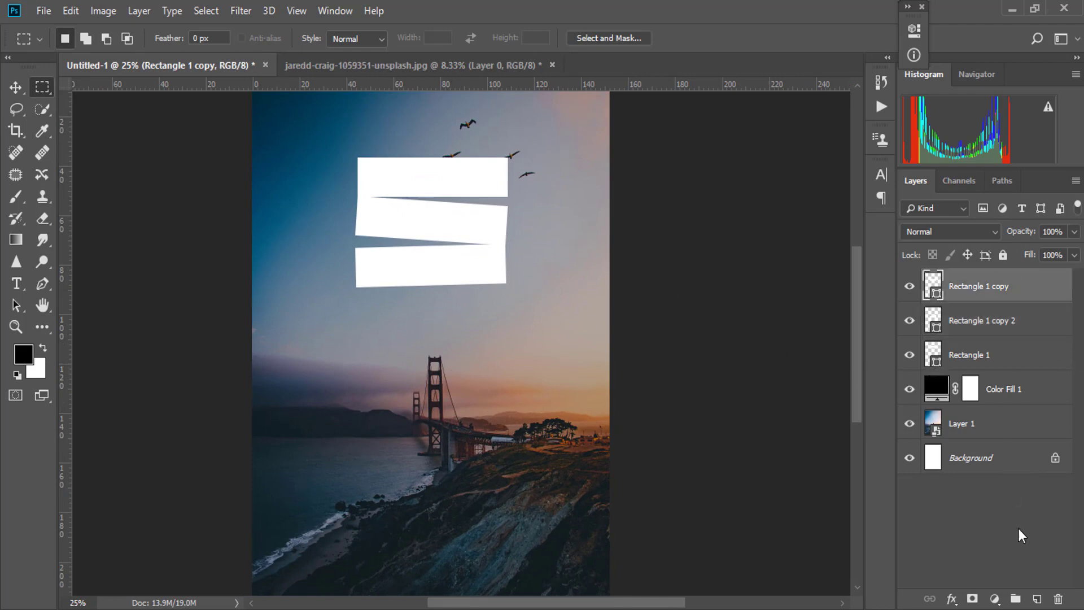
pyautogui.click(1045, 603)
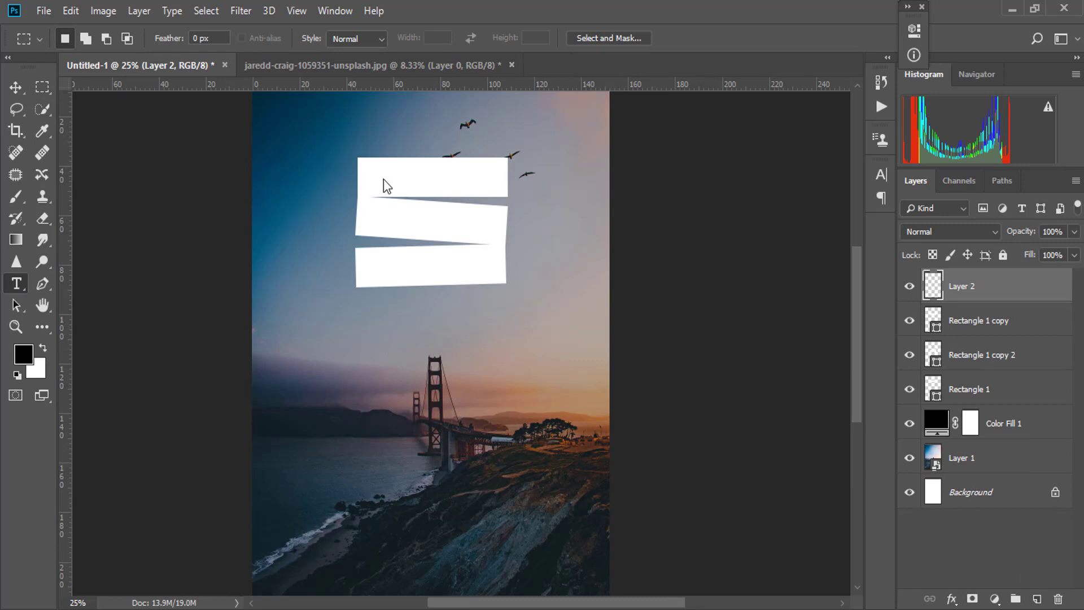
# Step: Add the text REMEMBER in black 40 pt Special Elite at the uppermost white strip
pyautogui.press('t')
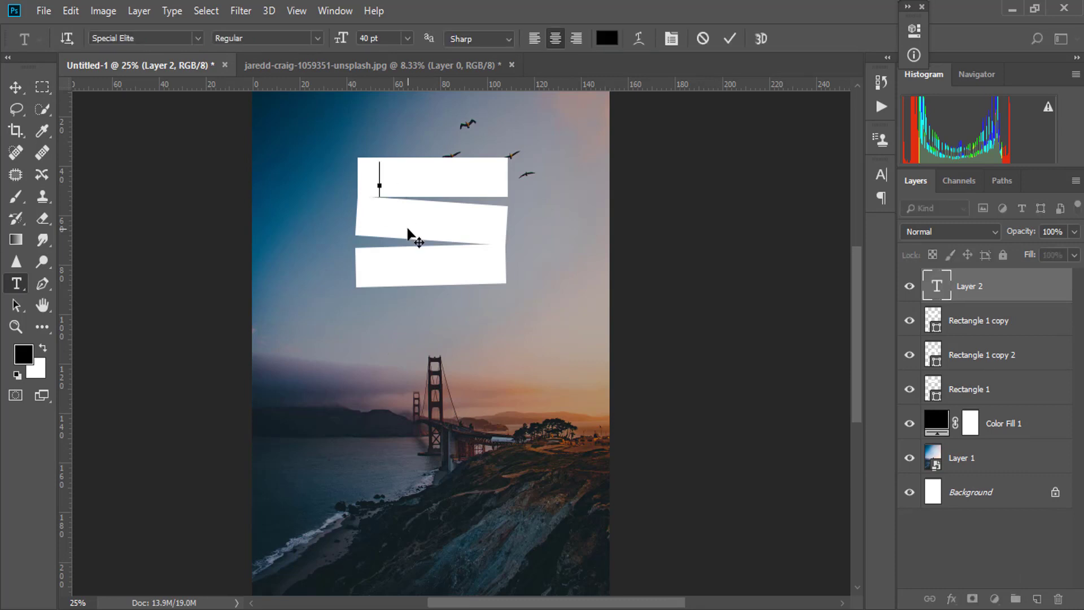
pyautogui.write('M')
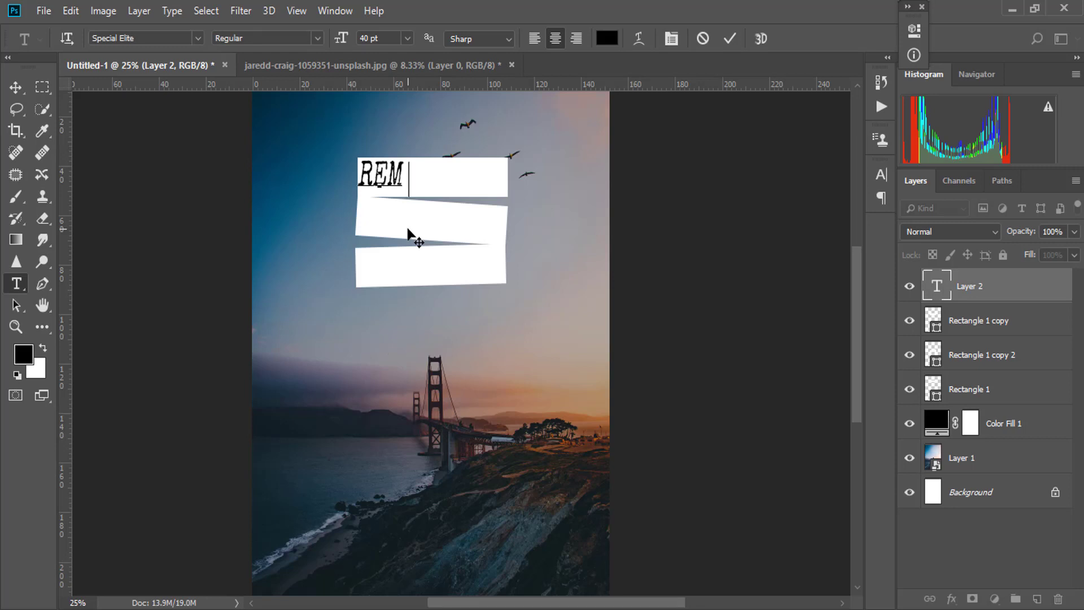
pyautogui.write('EMBER')
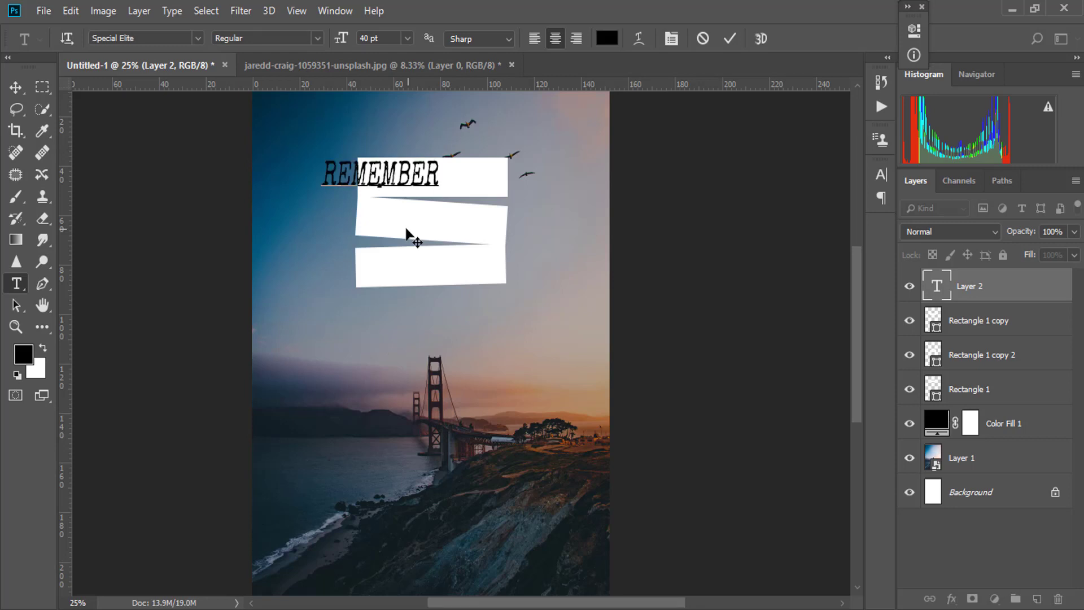
pyautogui.click(17, 88)
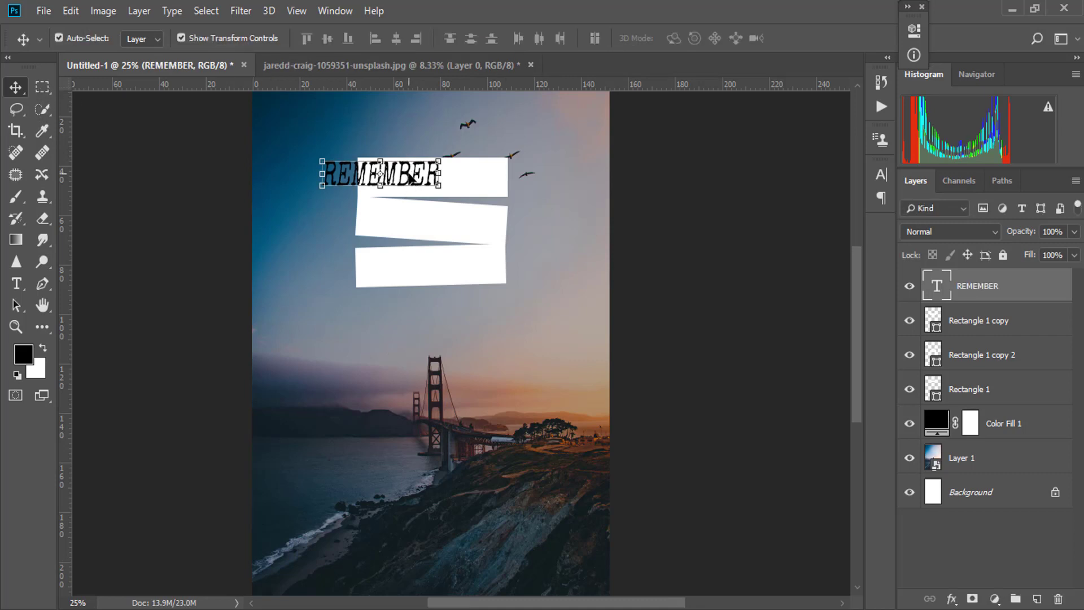
# Step: Center REMEMBER on the uppermost strip and place a copy on the middle strip, reworded to ME
pyautogui.moveTo(411, 178); pyautogui.dragTo(459, 227)
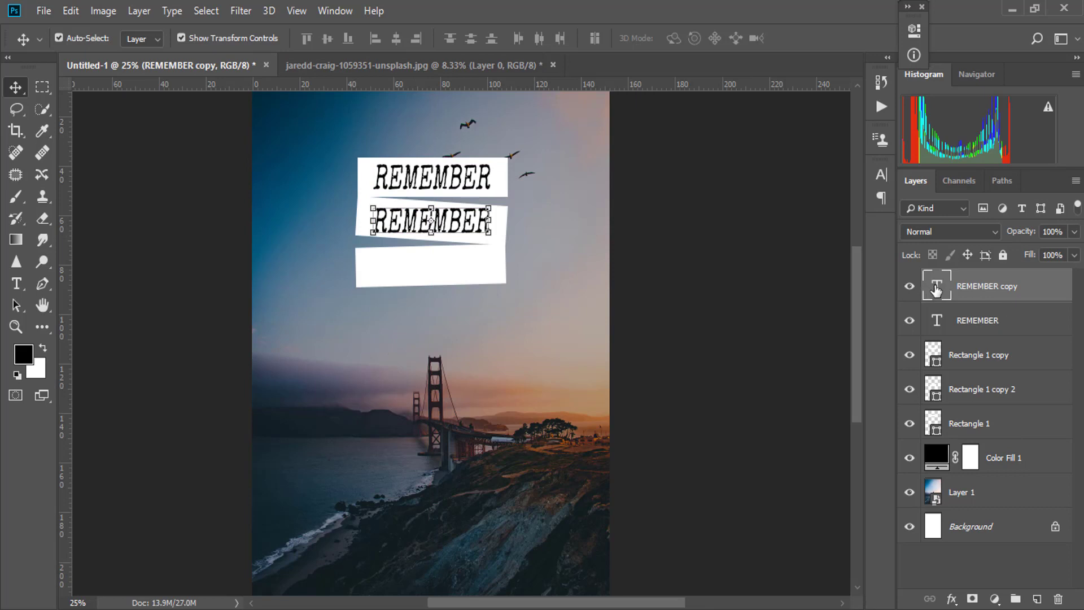
pyautogui.doubleClick(936, 290)
pyautogui.write('ME')
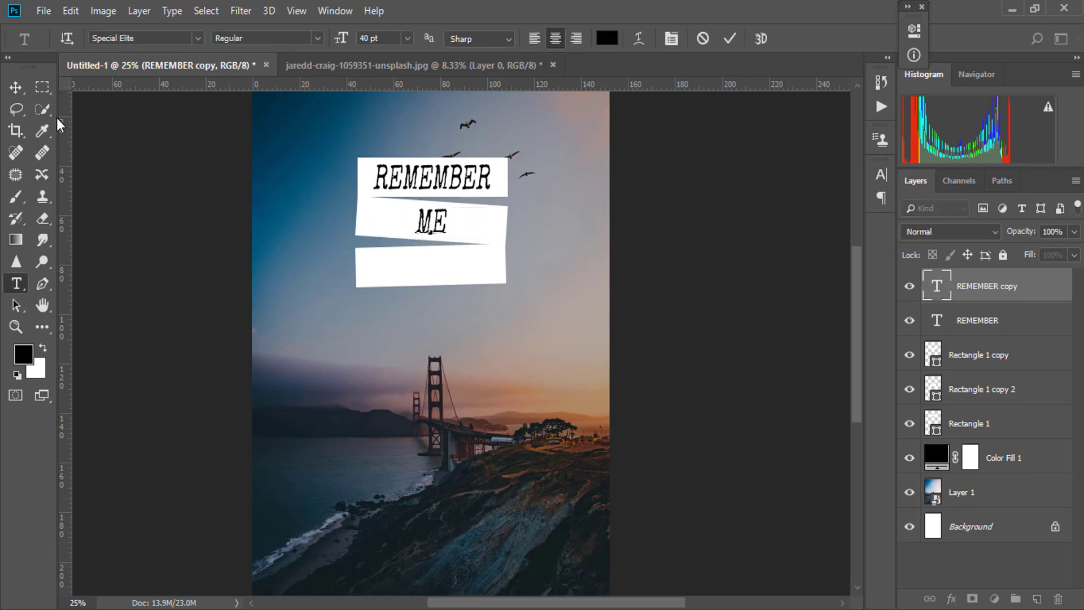
pyautogui.click(22, 87)
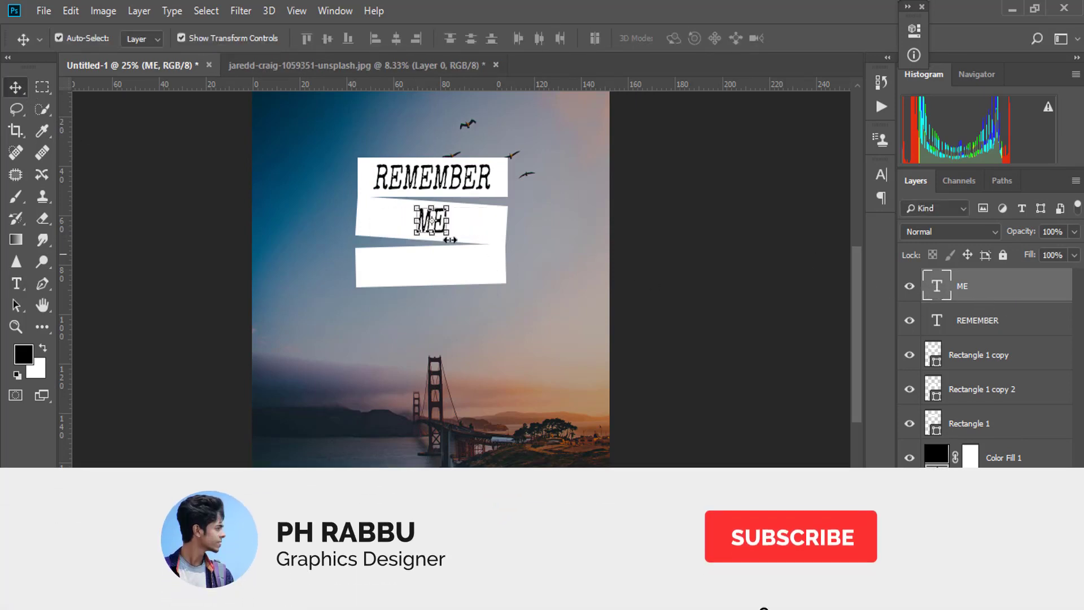
# Step: Duplicate the REMEMBER text onto the lowest strip and change the copy to read FRIEND
pyautogui.click(466, 188)
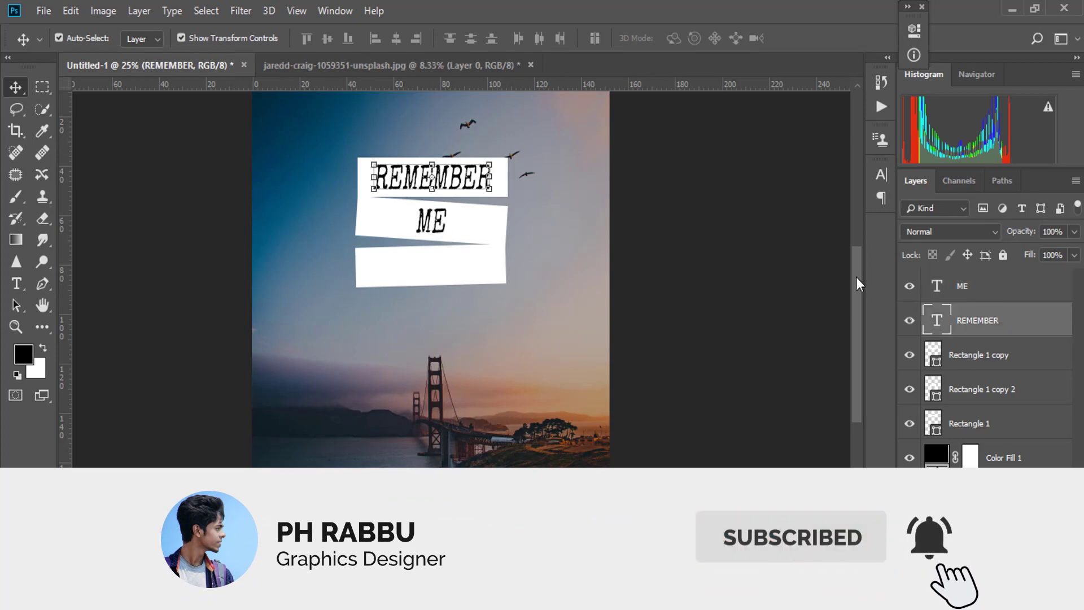
pyautogui.moveTo(461, 189); pyautogui.dragTo(469, 270)
pyautogui.doubleClick(937, 322)
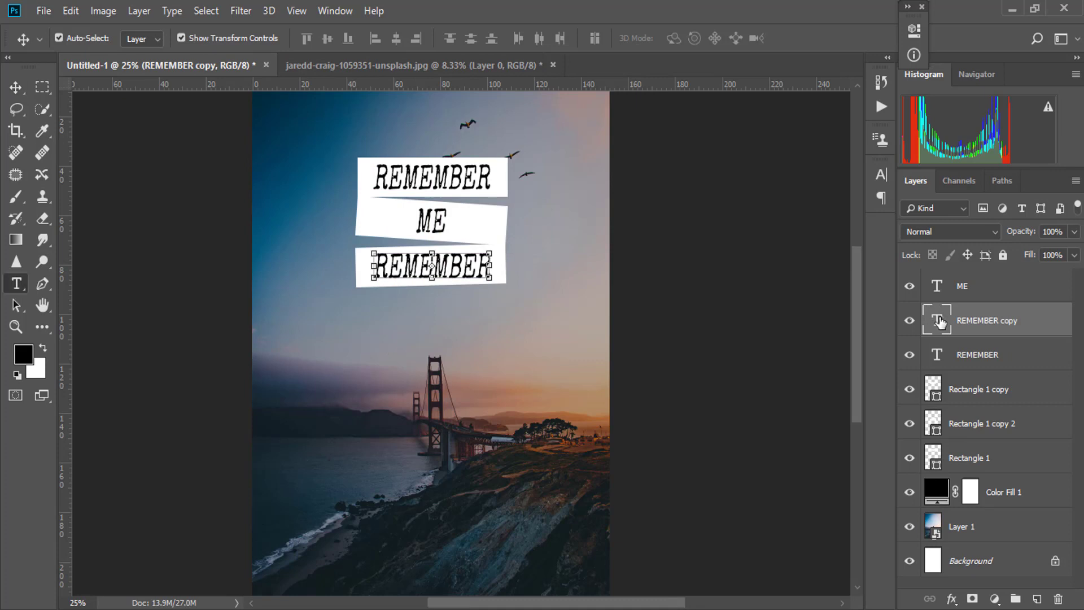
pyautogui.write('FREI')
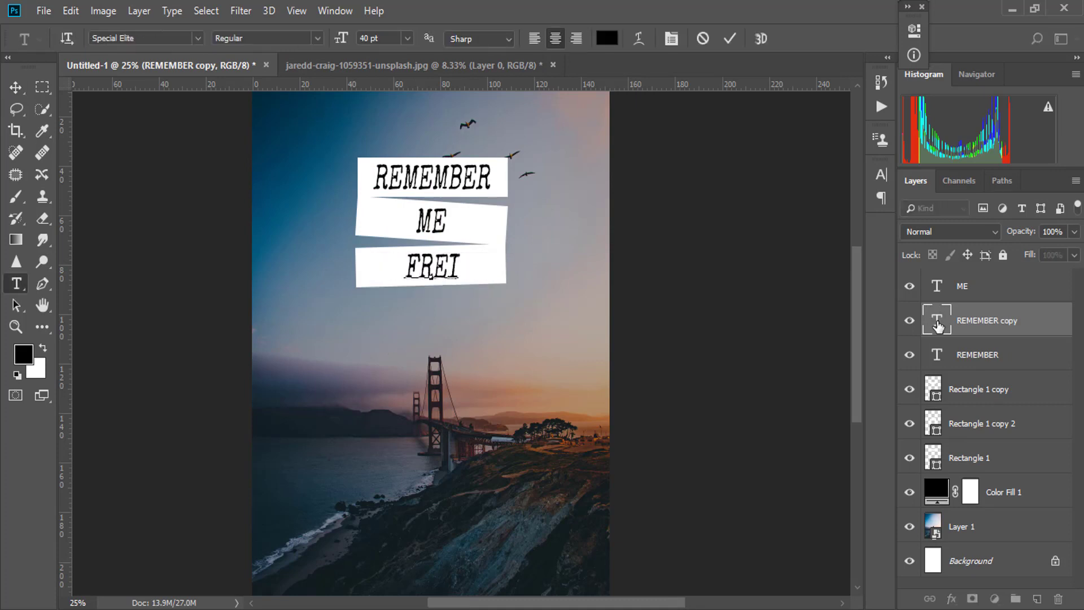
pyautogui.press('BackSpace')
pyautogui.press('BackSpace')
pyautogui.write('IEND')
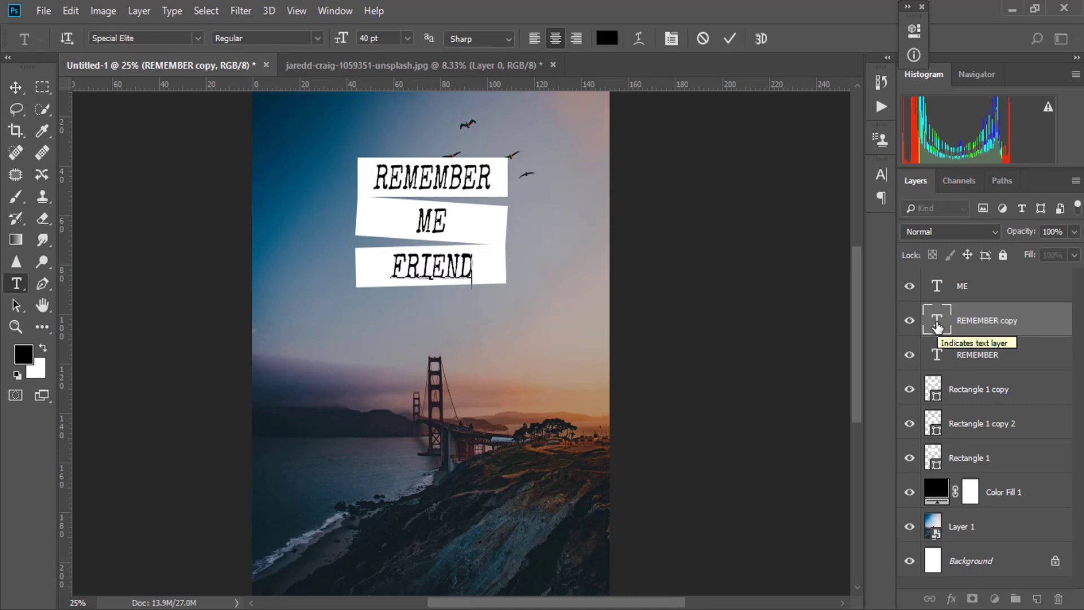
pyautogui.click(20, 85)
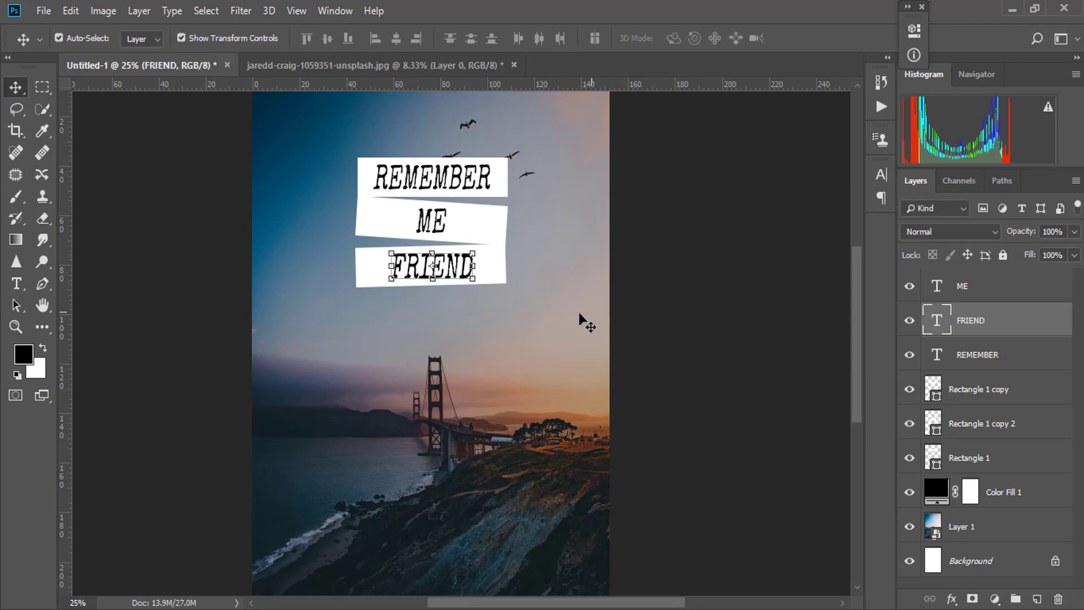
# Step: Rotate the ME text 3.84° to follow the tilt of the middle strip
pyautogui.keyDown('ctrl'); pyautogui.click(438, 202); pyautogui.keyUp('ctrl')
pyautogui.keyDown('ctrl'); pyautogui.click(438, 201); pyautogui.keyUp('ctrl')
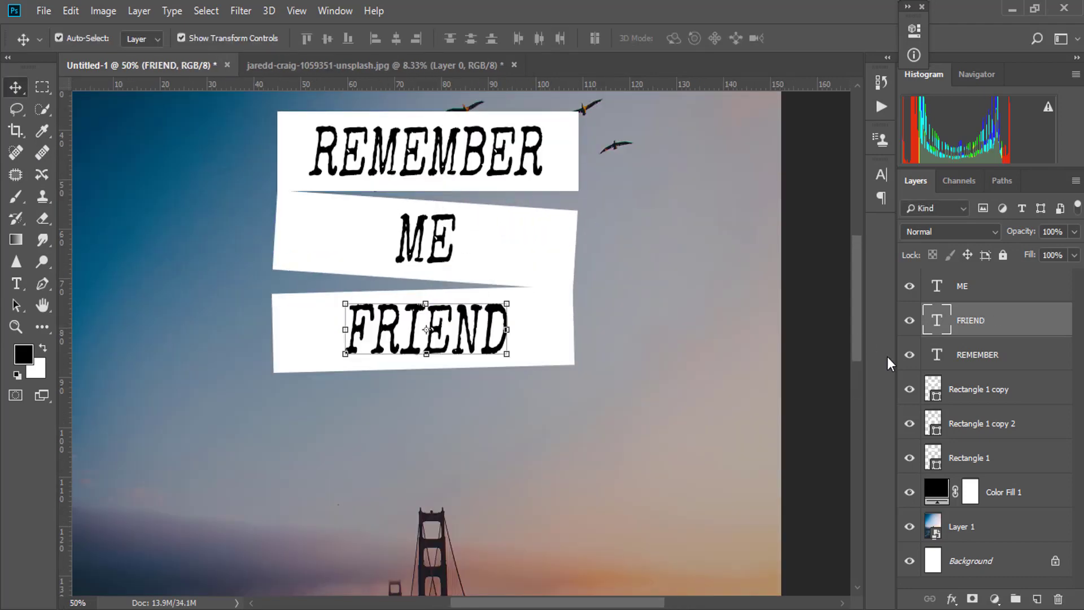
pyautogui.click(988, 294)
pyautogui.click(991, 344)
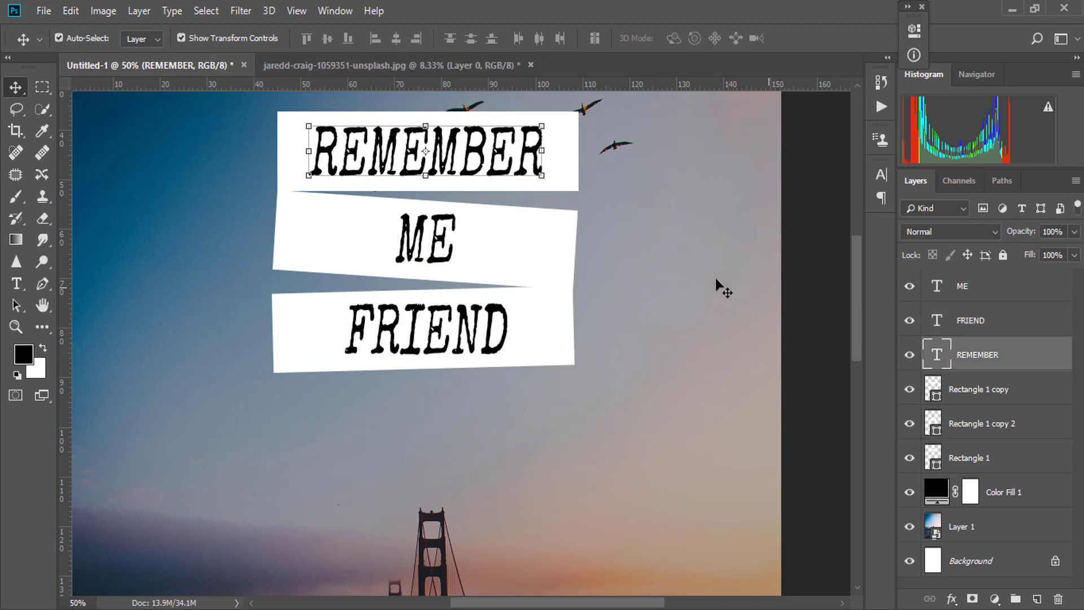
pyautogui.click(994, 318)
pyautogui.click(991, 291)
pyautogui.click(467, 241)
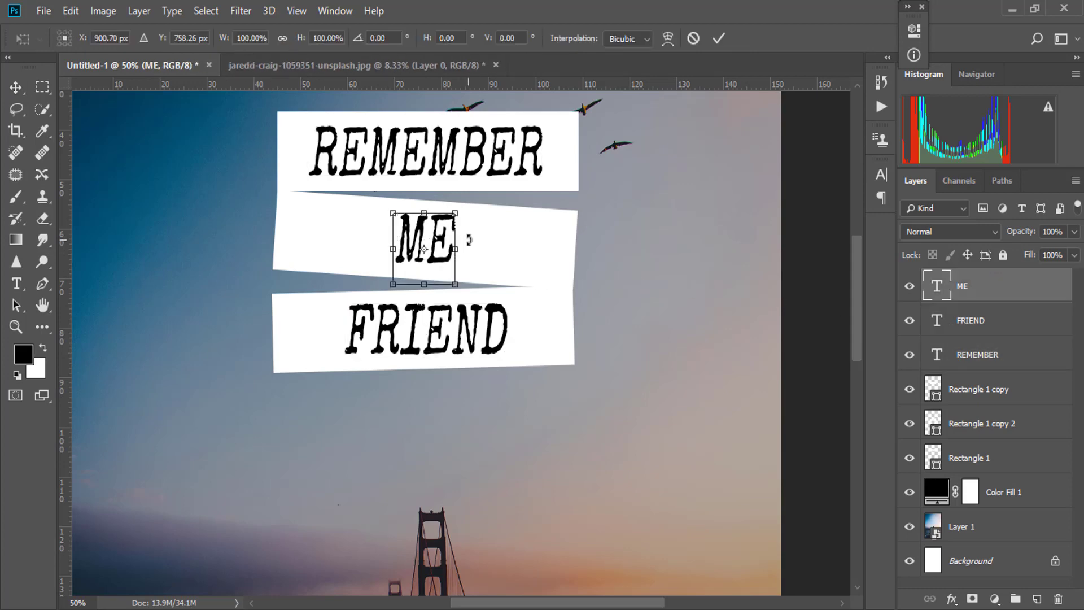
pyautogui.moveTo(467, 247); pyautogui.dragTo(466, 256)
pyautogui.press('Escape')
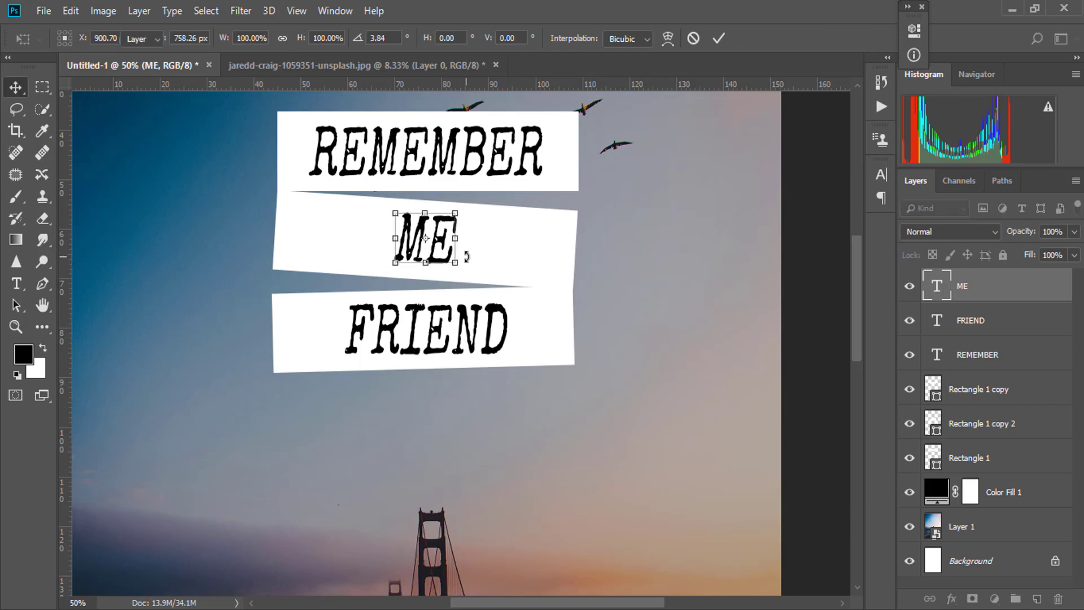
# Step: Rotate the FRIEND text slightly counterclockwise to follow the tilt of the lowest strip
pyautogui.click(997, 347)
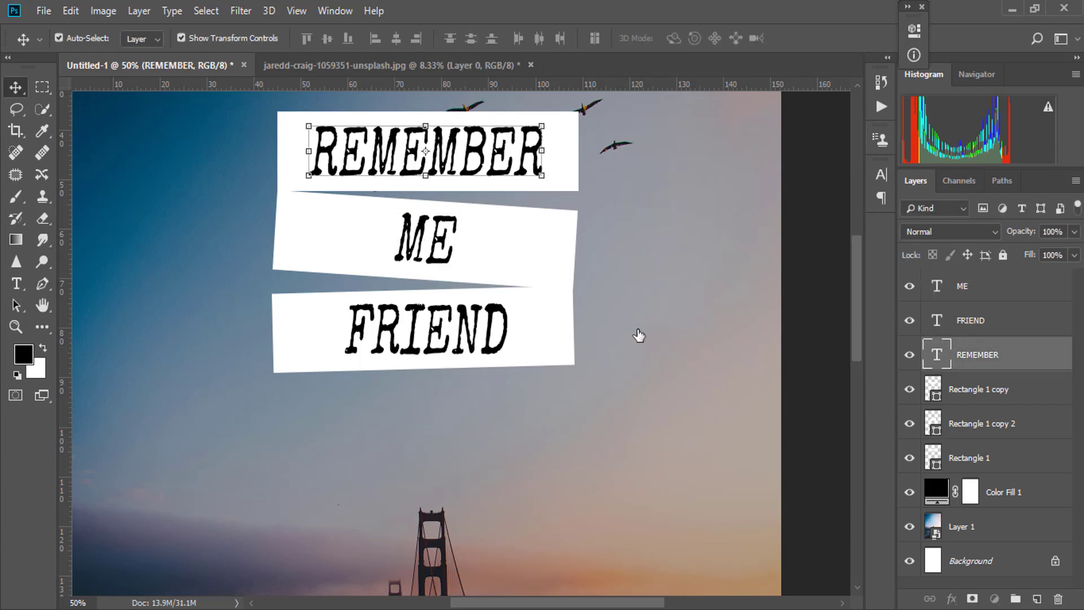
pyautogui.click(498, 329)
pyautogui.click(509, 328)
pyautogui.moveTo(524, 331); pyautogui.dragTo(528, 322)
pyautogui.press('Return')
# Step: Set the character tracking of the FRIEND and ME text layers to 50
pyautogui.click(881, 174)
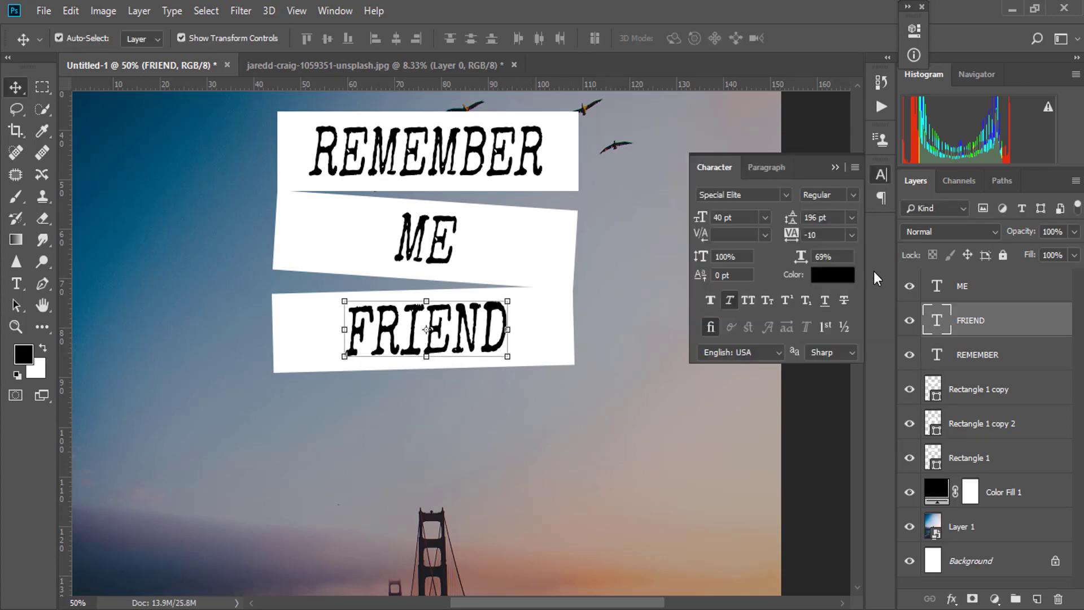
pyautogui.click(852, 235)
pyautogui.click(822, 394)
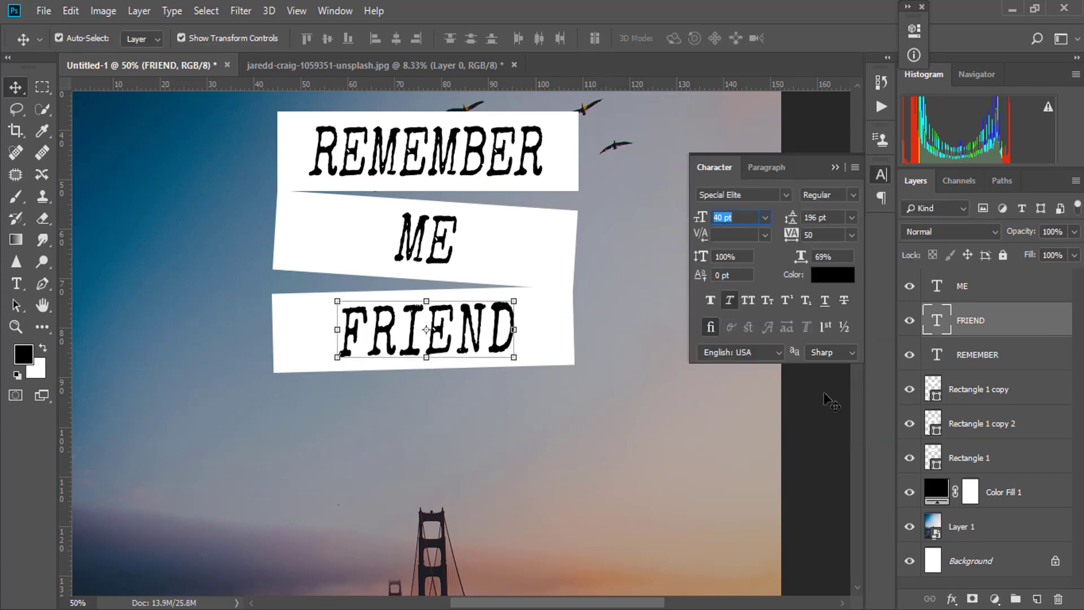
pyautogui.click(997, 303)
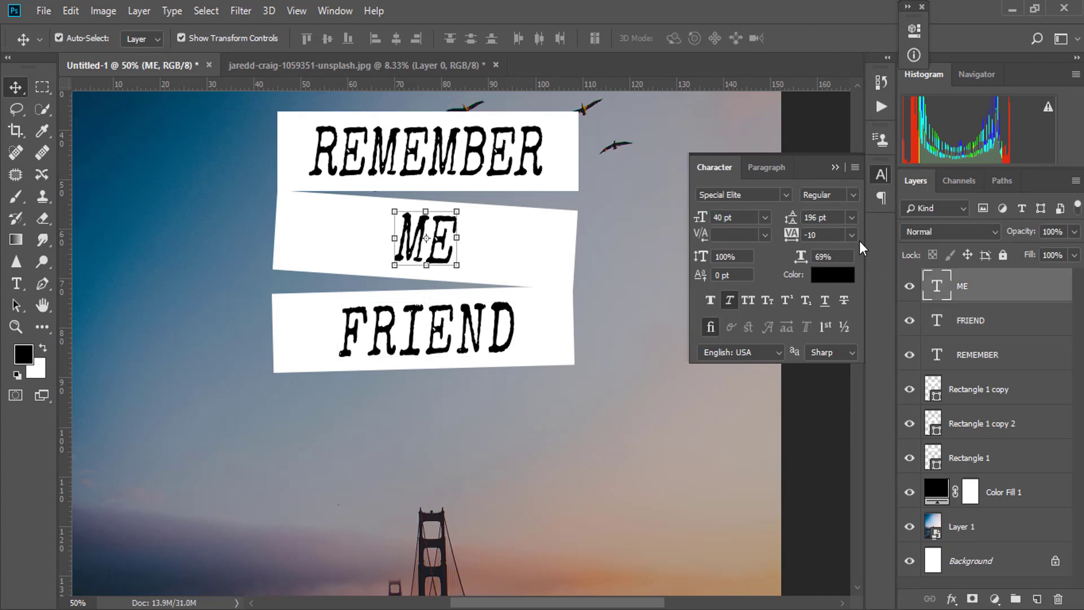
pyautogui.click(852, 235)
pyautogui.click(836, 391)
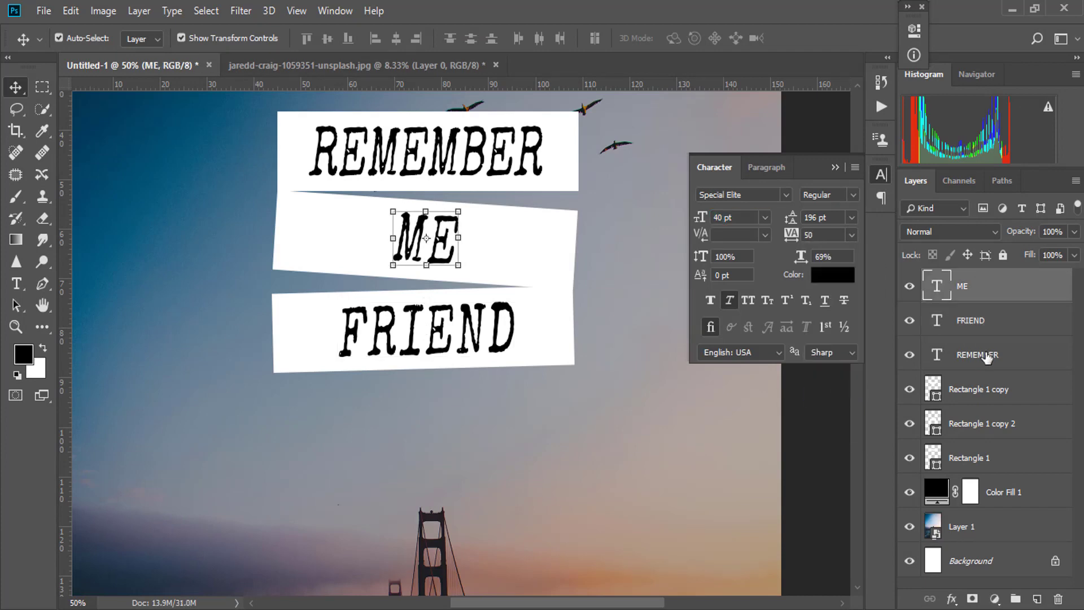
# Step: Widen the REMEMBER text's tracking, trying 25 first and settling on 50
pyautogui.click(986, 356)
pyautogui.click(852, 234)
pyautogui.click(838, 383)
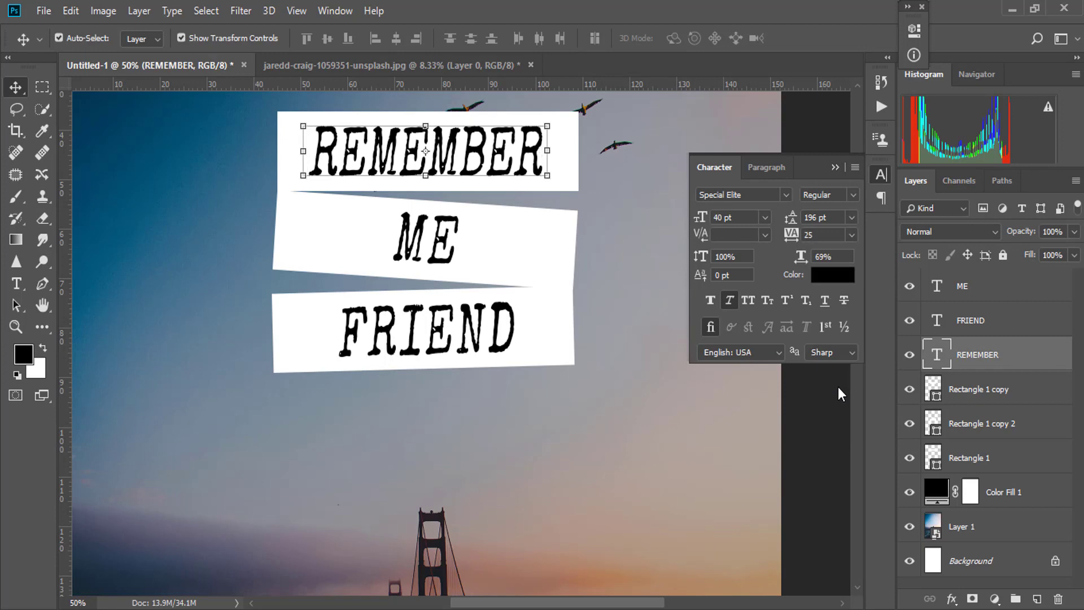
pyautogui.click(853, 237)
pyautogui.click(837, 387)
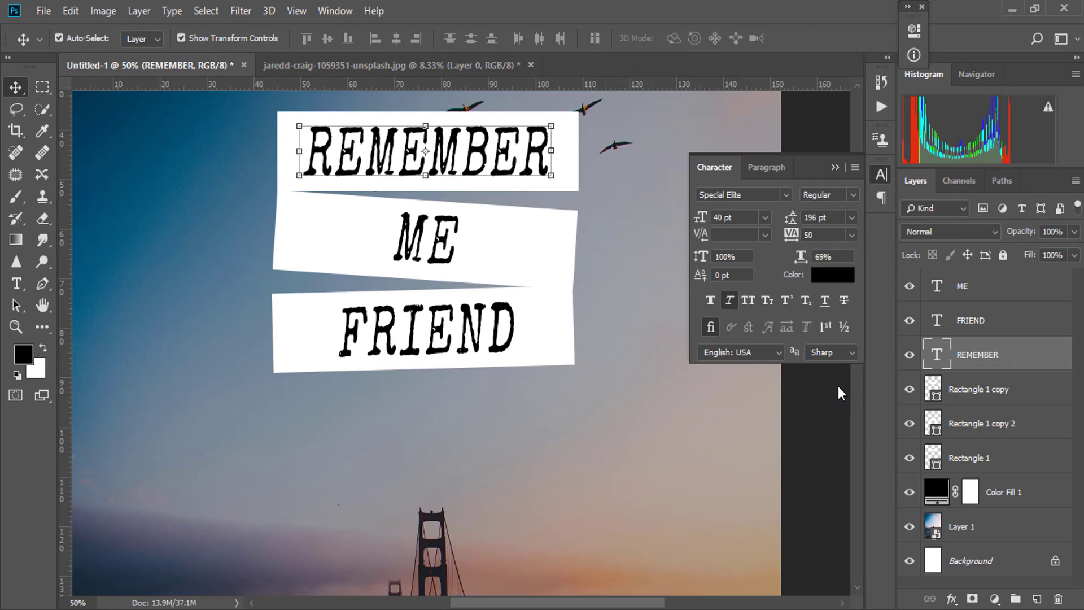
# Step: Examine the whole composition with the three lettered strips, fitting the entire canvas in view
pyautogui.keyDown('alt'); pyautogui.click(457, 265); pyautogui.keyUp('alt')
pyautogui.keyDown('alt'); pyautogui.click(460, 309); pyautogui.keyUp('alt')
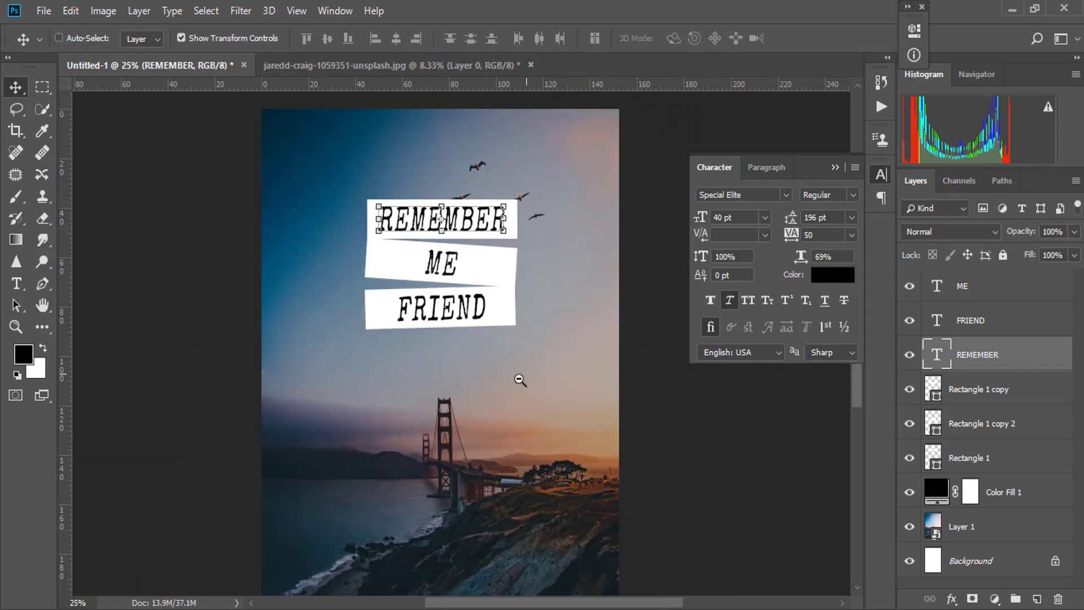
pyautogui.click(40, 89)
pyautogui.moveTo(588, 379); pyautogui.dragTo(595, 314)
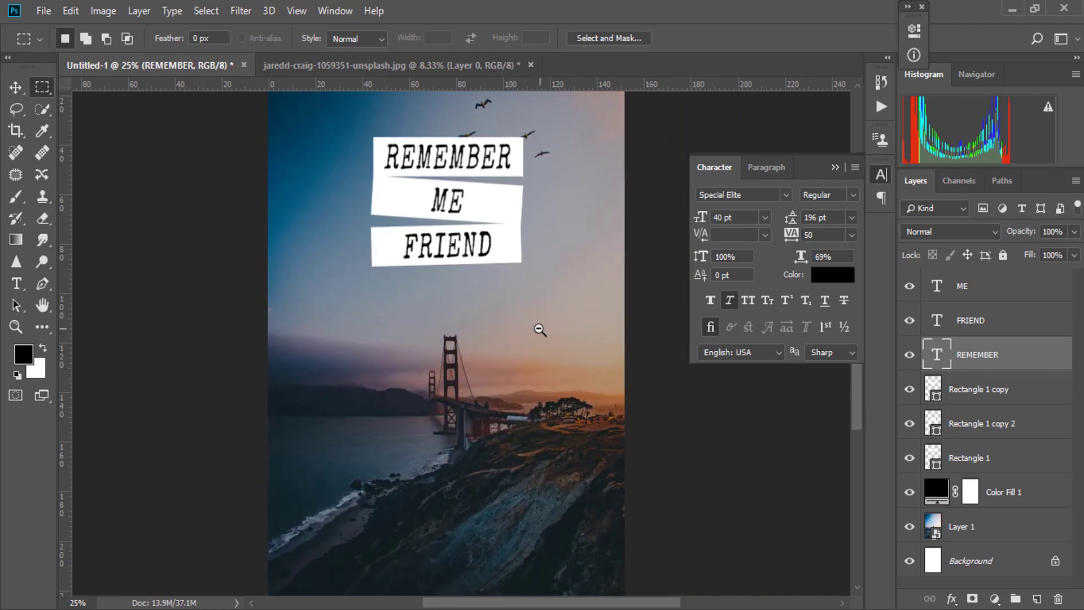
pyautogui.keyDown('alt'); pyautogui.click(507, 333); pyautogui.keyUp('alt')
pyautogui.moveTo(510, 340); pyautogui.dragTo(539, 339)
pyautogui.hotkey('ctrl', '0')
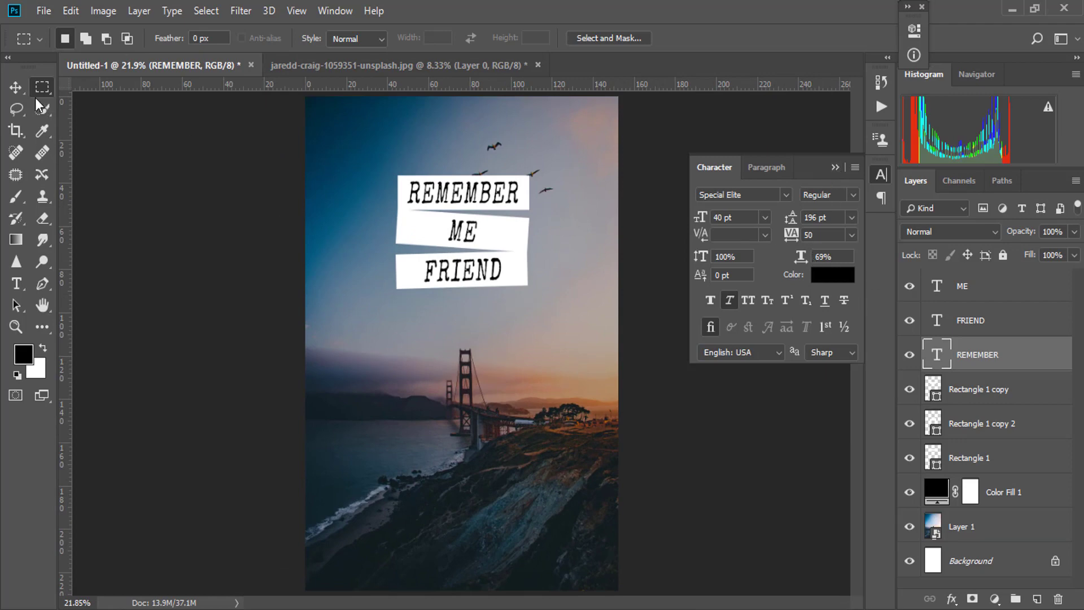
# Step: Change the REMEMBER text color to dark gray #141414
pyautogui.press('v')
pyautogui.click(836, 275)
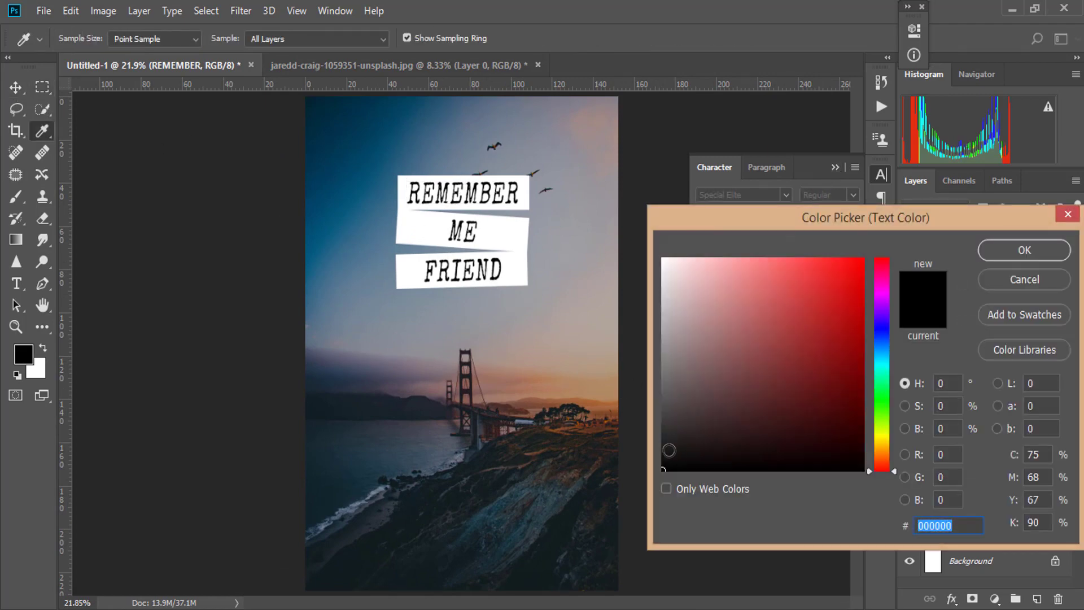
pyautogui.click(656, 453)
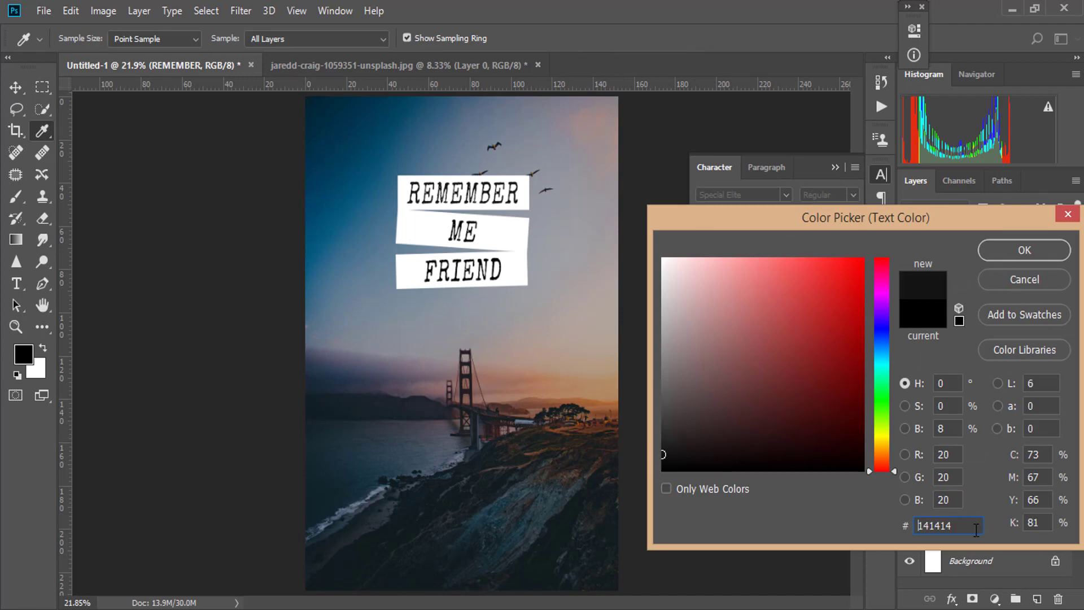
pyautogui.click(1024, 252)
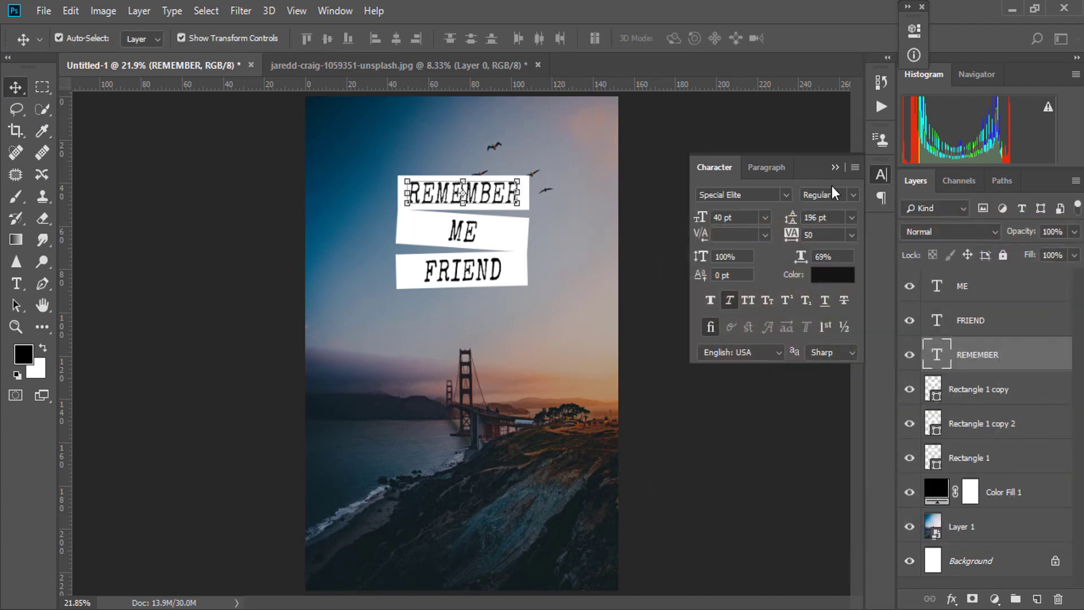
# Step: Apply the same dark gray #141414 to the FRIEND and ME text layers
pyautogui.click(825, 278)
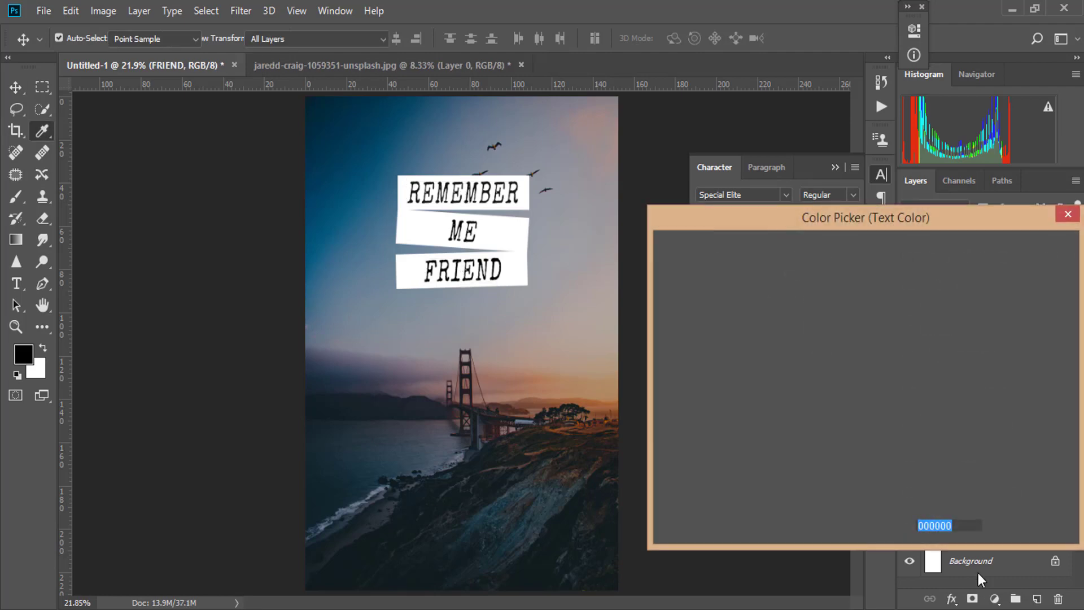
pyautogui.write('141414')
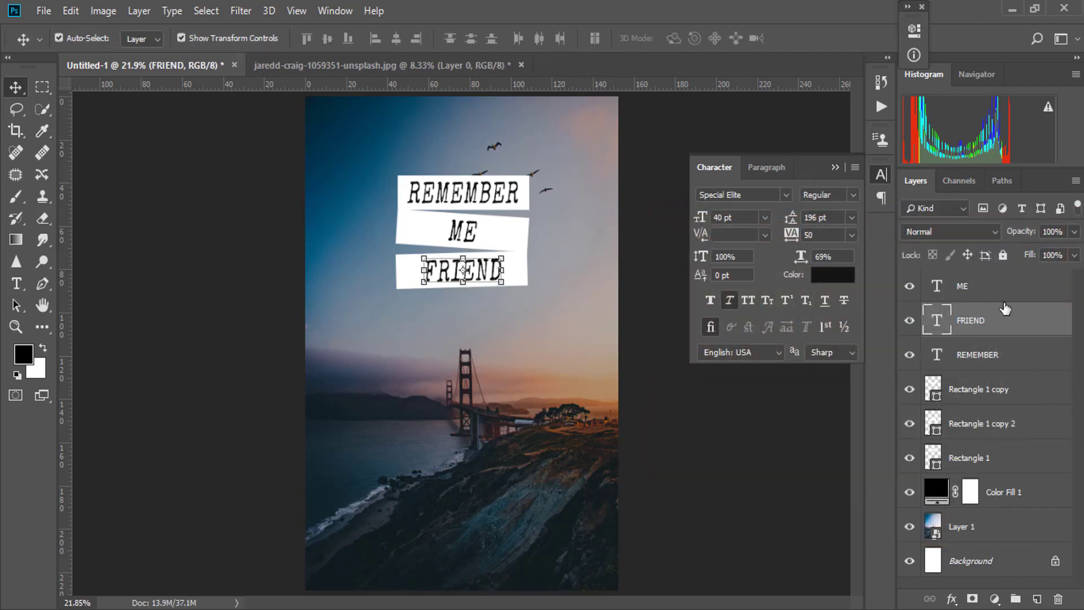
pyautogui.click(994, 286)
pyautogui.click(832, 276)
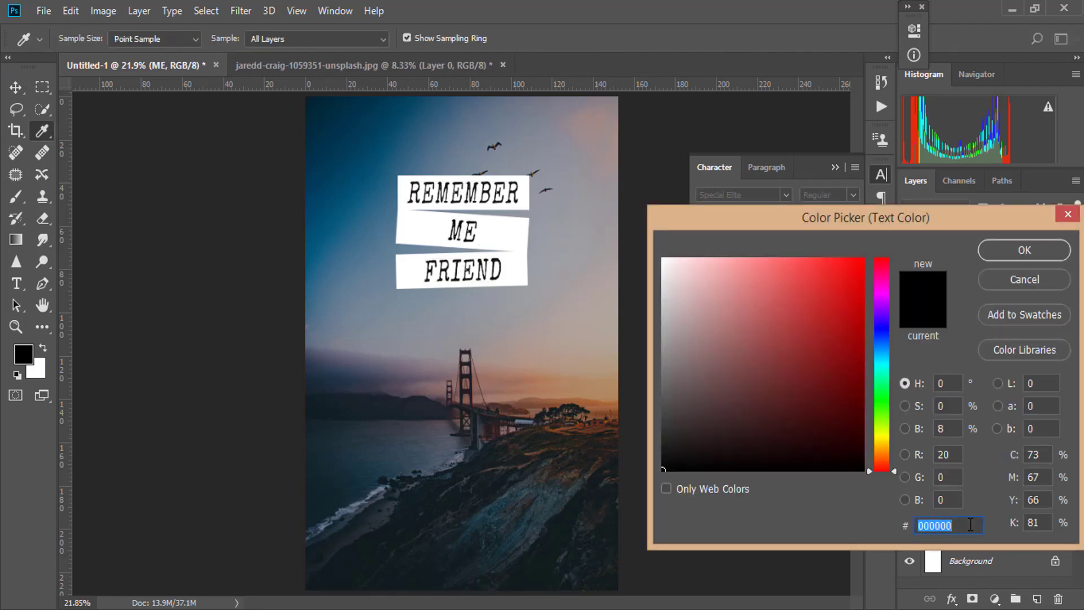
pyautogui.write('1a1a1a')
pyautogui.click(1008, 242)
pyautogui.click(837, 168)
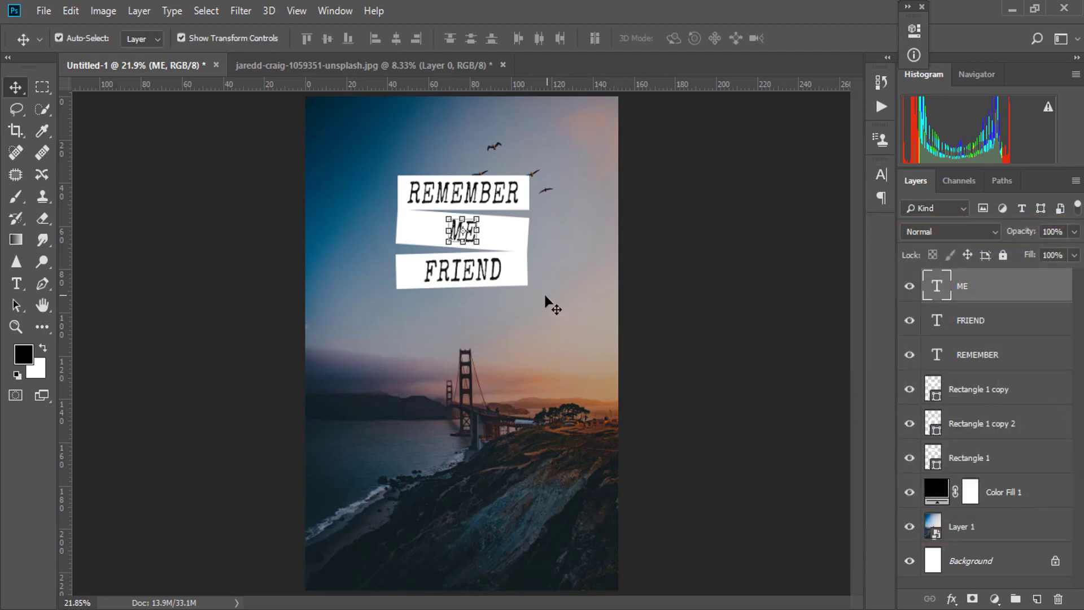
# Step: Group the three text layers and the three rectangle layers together
pyautogui.click(42, 88)
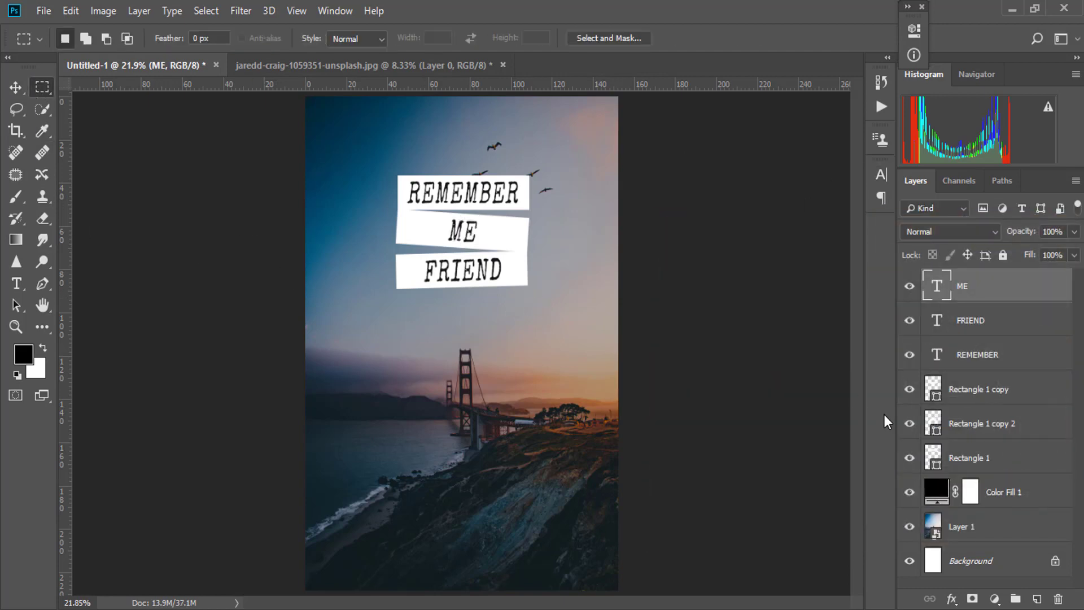
pyautogui.keyDown('shift'); pyautogui.click(983, 457); pyautogui.keyUp('shift')
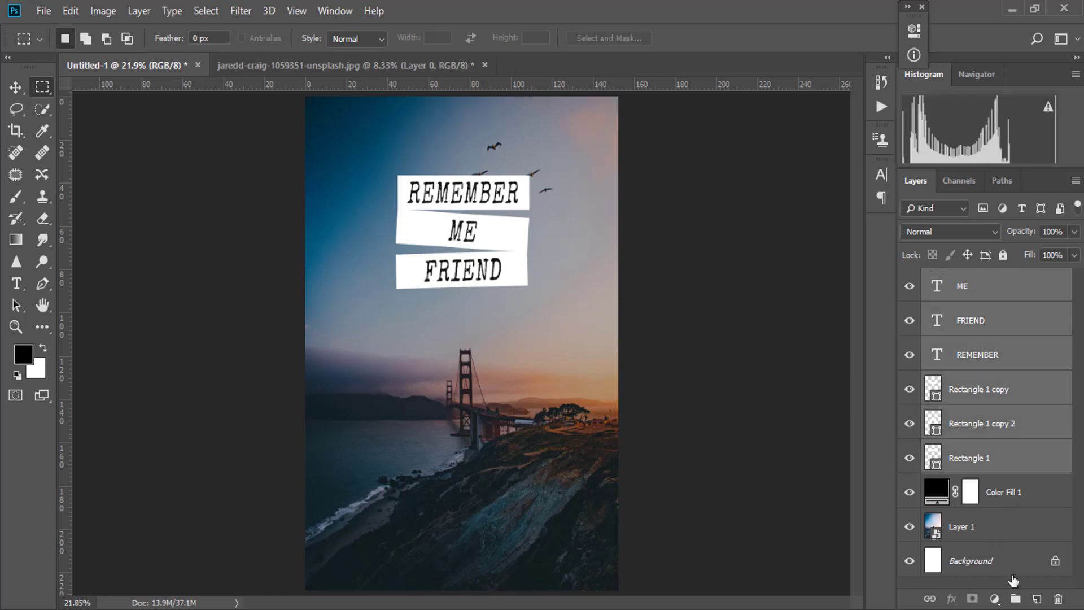
pyautogui.hotkey('ctrl', 'g')
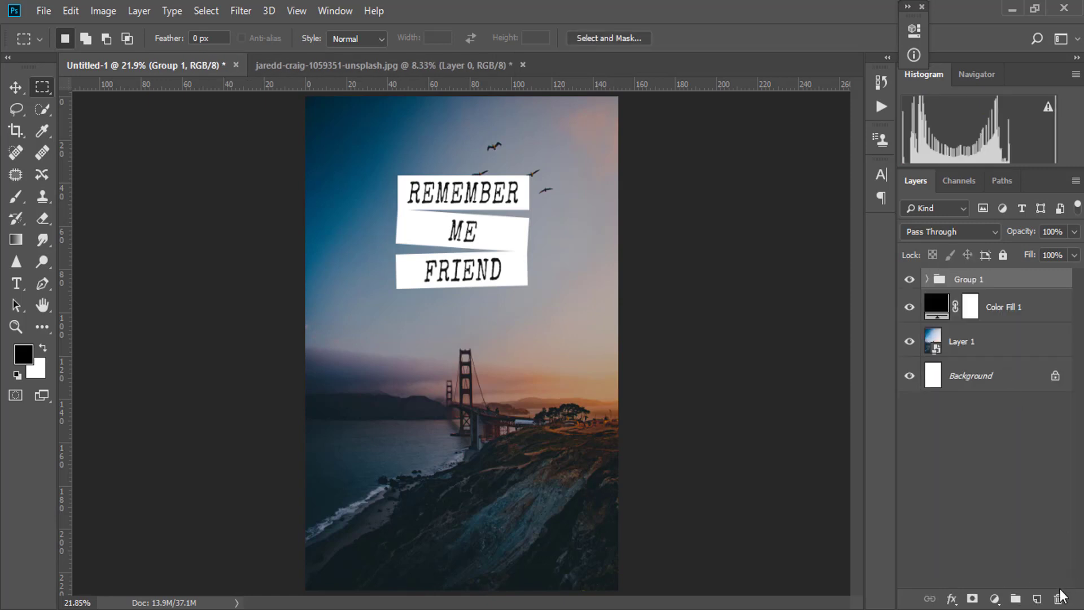
# Step: Add a text layer below the FRIEND strip and fill it with the two Lorem ipsum lines cut from another open window
pyautogui.click(1037, 599)
pyautogui.click(15, 283)
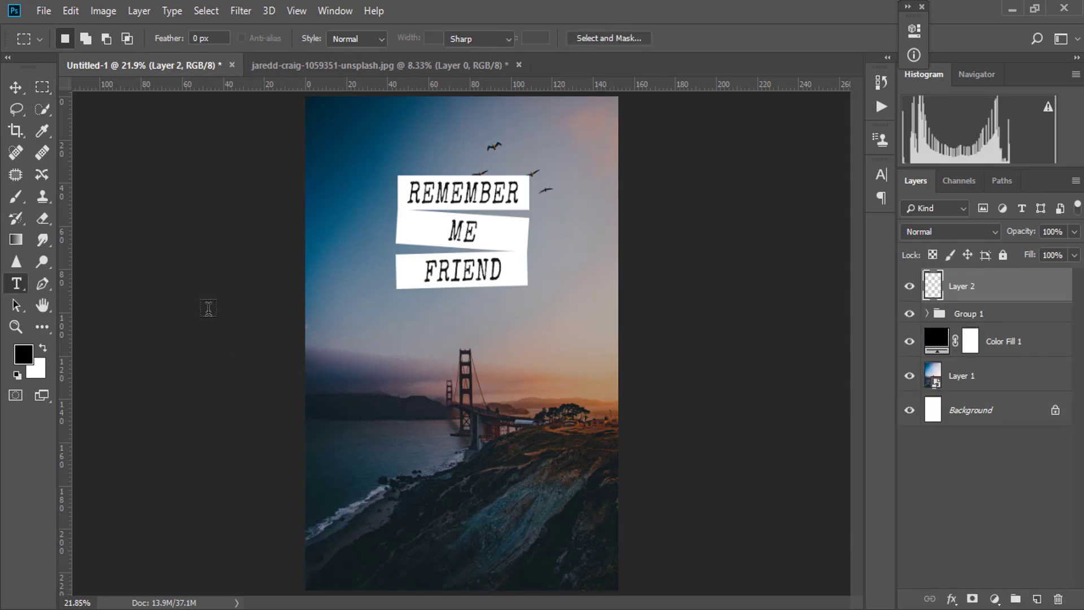
pyautogui.click(460, 335)
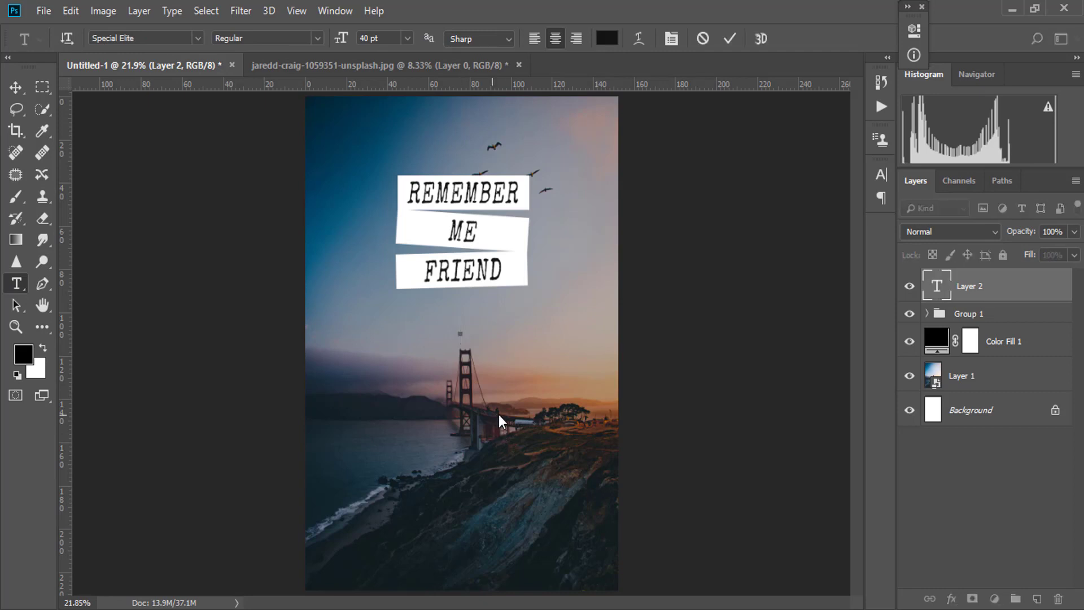
pyautogui.hotkey('alt', 'Tab')
pyautogui.hotkey('ctrl', 'a')
pyautogui.hotkey('ctrl', 'x')
pyautogui.hotkey('alt', 'Tab')
pyautogui.hotkey('ctrl', 'v')
pyautogui.hotkey('ctrl', 'a')
pyautogui.click(16, 87)
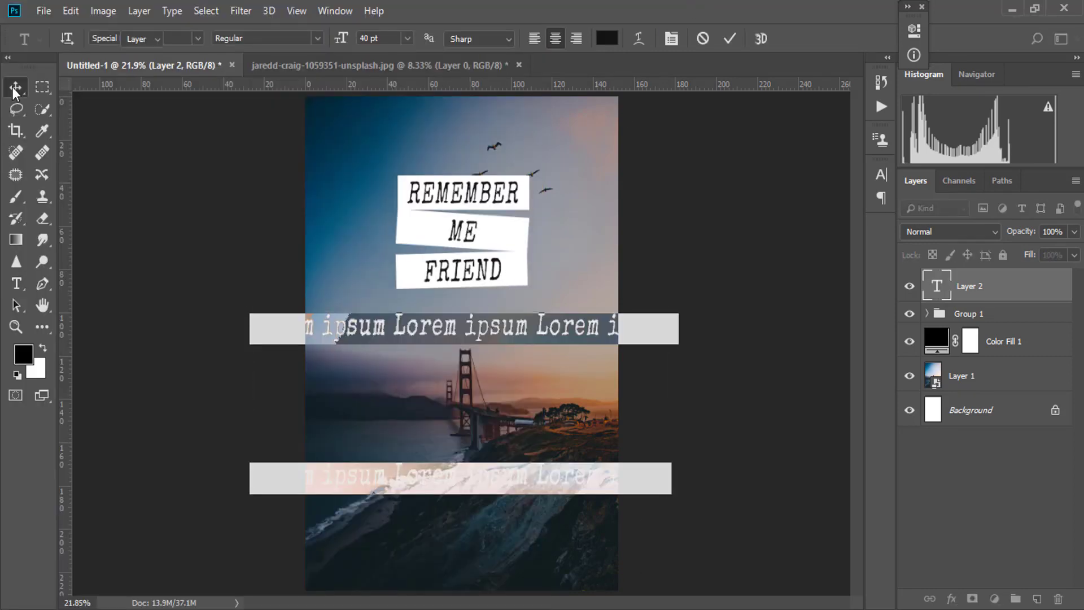
# Step: Set the Lorem ipsum text to automatic leading and 14 pt size, and position it just below the FRIEND strip
pyautogui.hotkey('ctrl', '+')
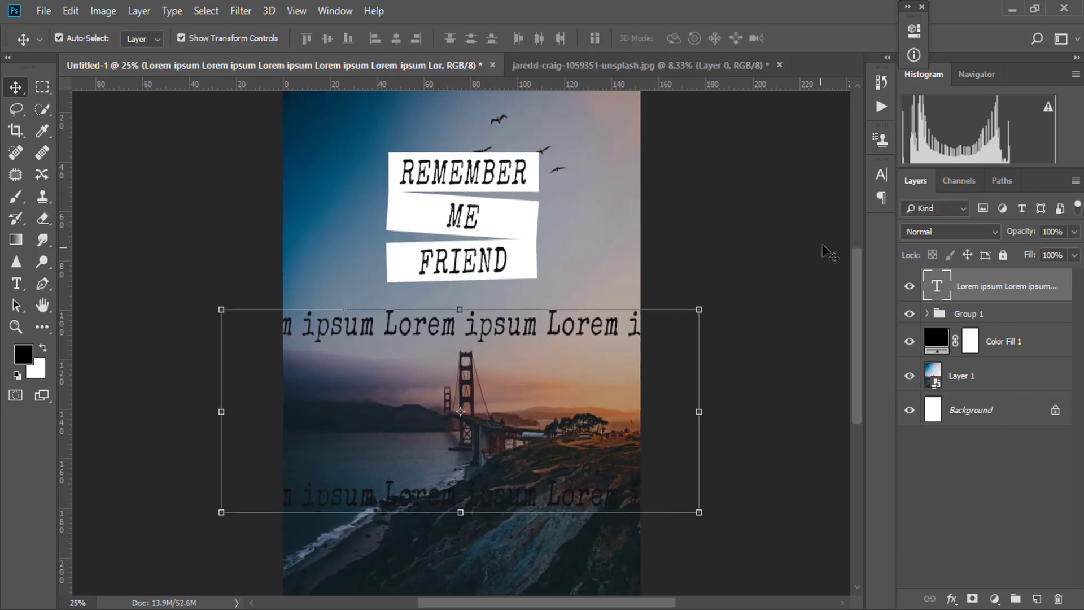
pyautogui.click(881, 177)
pyautogui.click(849, 233)
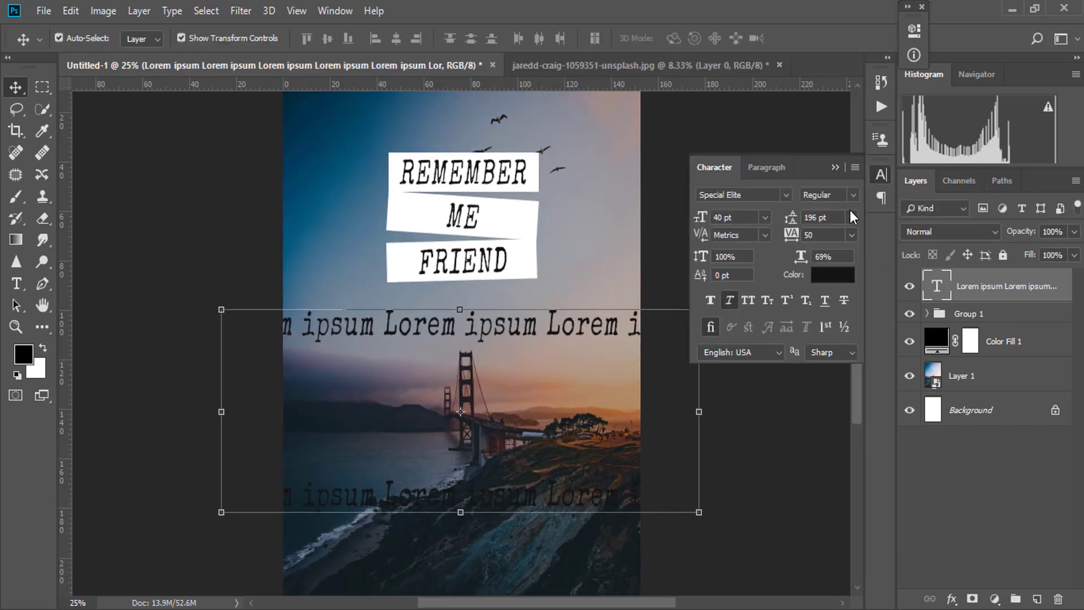
pyautogui.click(849, 233)
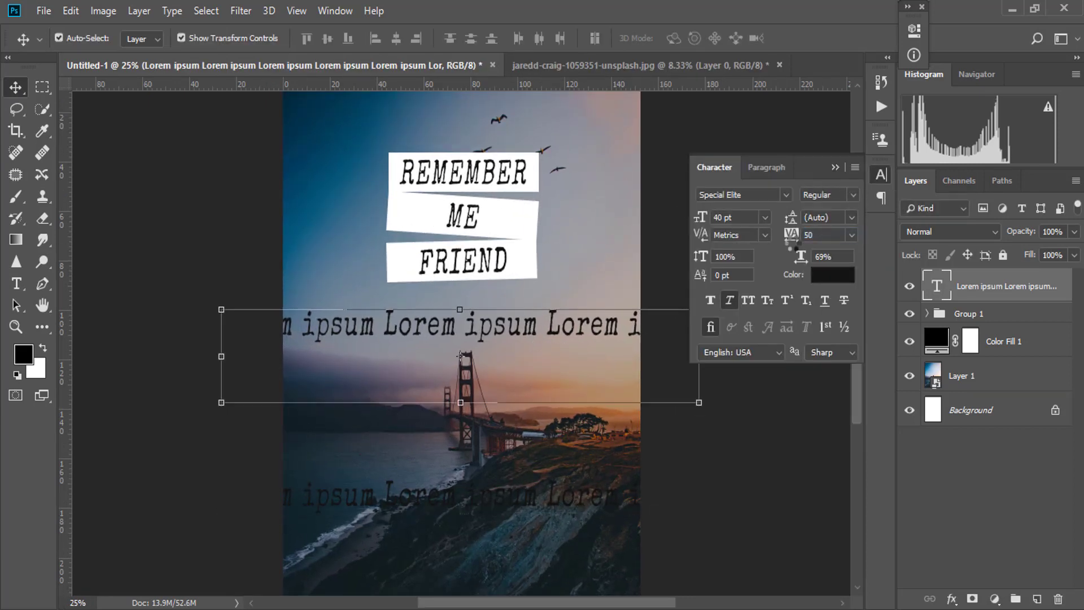
pyautogui.click(765, 218)
pyautogui.click(740, 326)
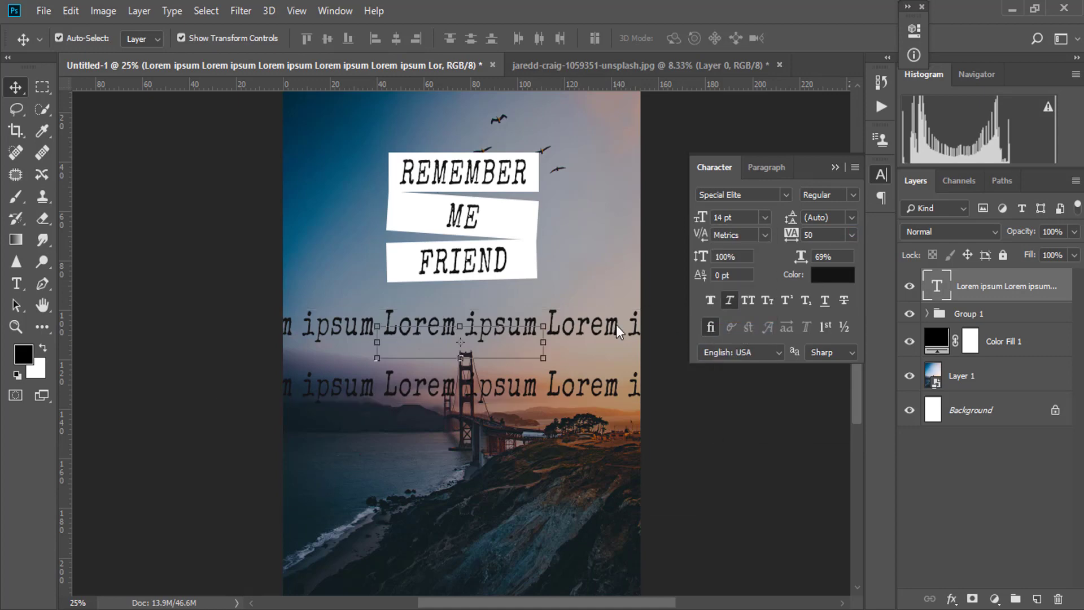
pyautogui.moveTo(500, 324); pyautogui.dragTo(503, 320)
# Step: Tighten the Lorem ipsum text's leading, trying 9 pt first and settling on 13 pt
pyautogui.click(850, 218)
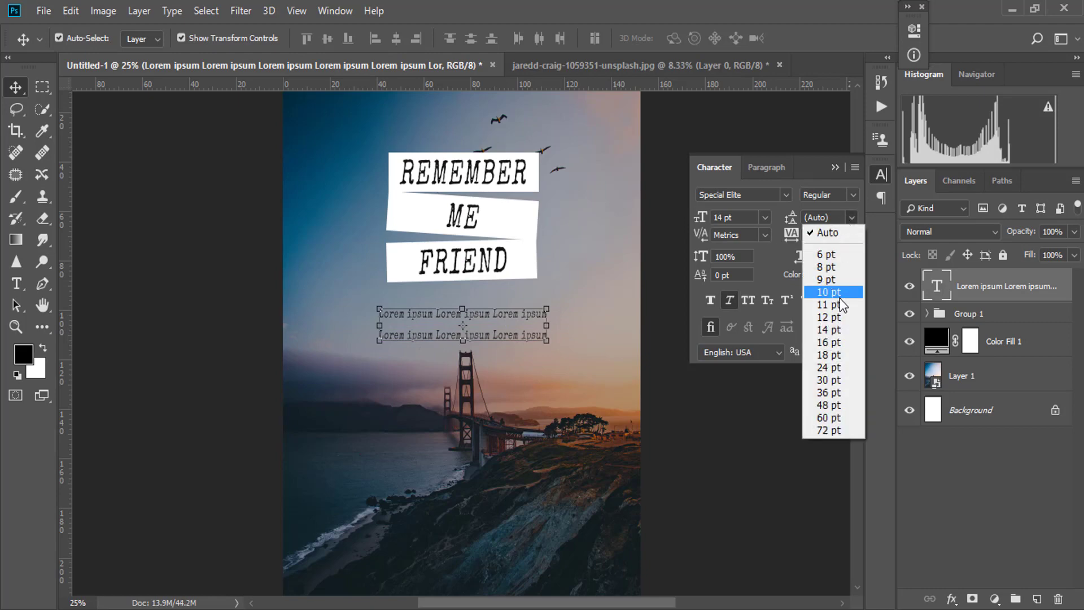
pyautogui.click(839, 285)
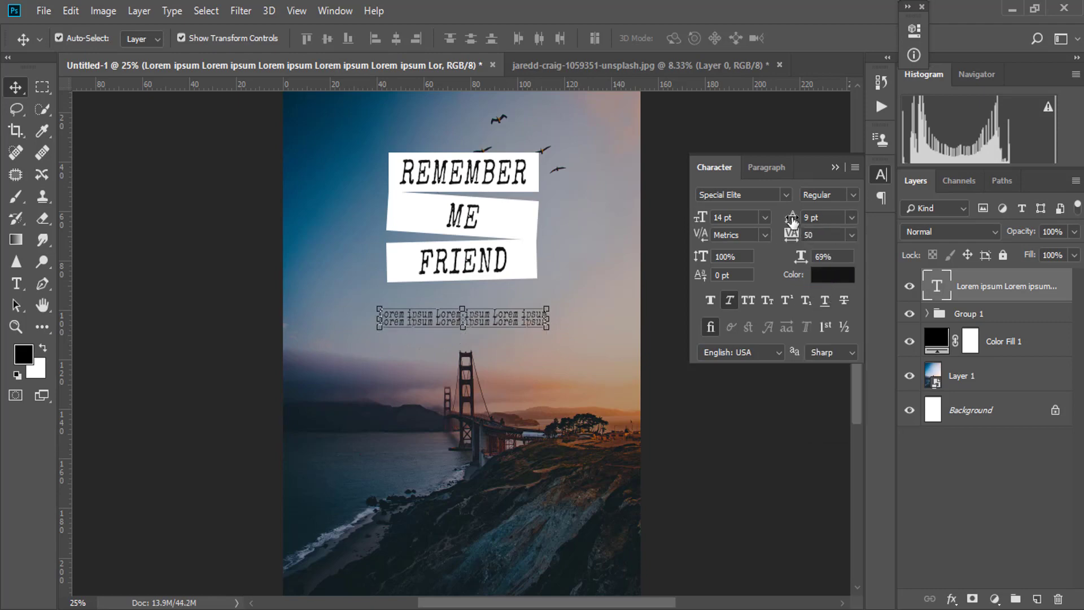
pyautogui.moveTo(792, 220); pyautogui.dragTo(793, 219)
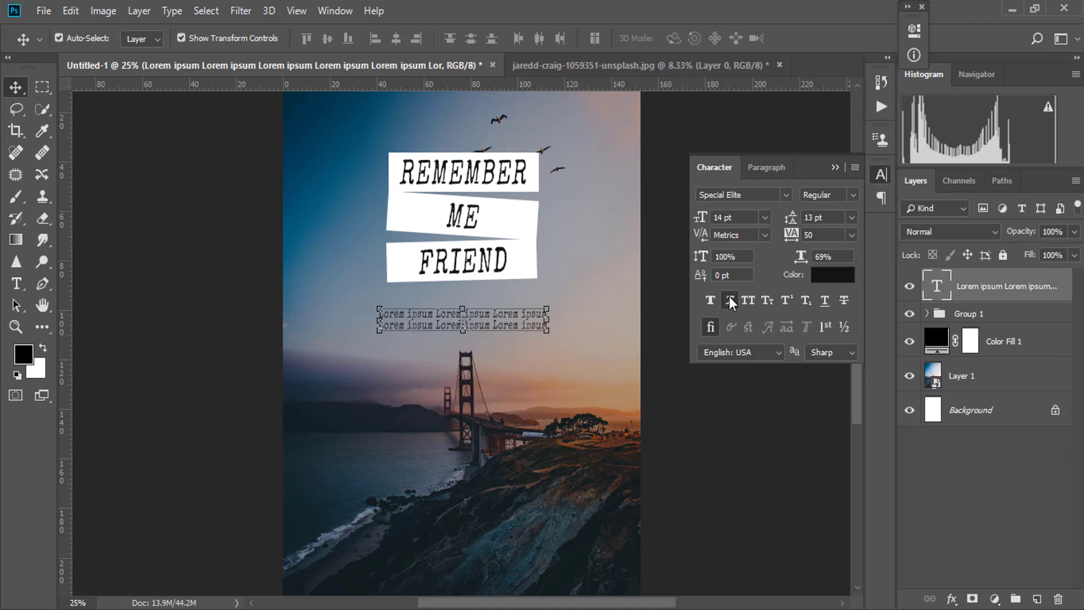
# Step: Apply faux bold to the Lorem ipsum text and change its color to light gray #ebebeb
pyautogui.click(709, 303)
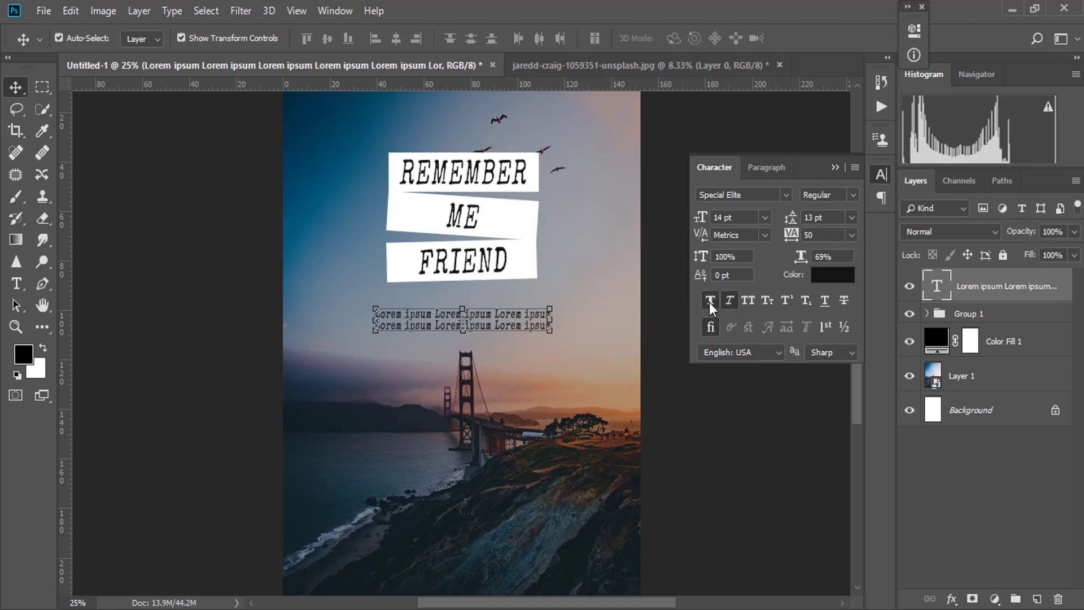
pyautogui.click(833, 275)
pyautogui.moveTo(694, 282); pyautogui.dragTo(655, 276)
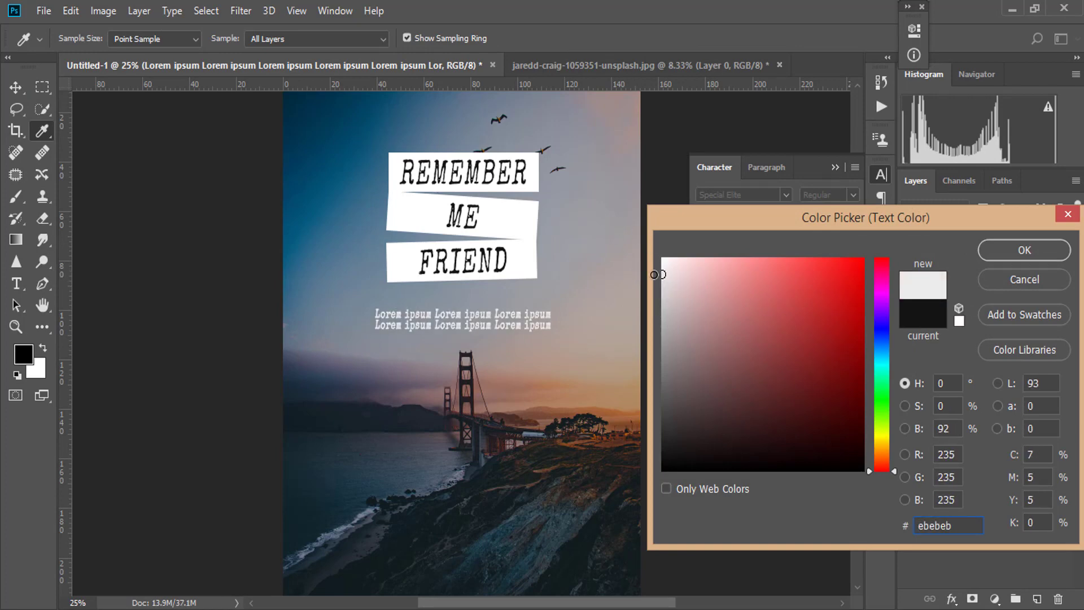
pyautogui.click(1001, 250)
# Step: Widen the Lorem ipsum text's tracking, trying 100 first and settling on 200
pyautogui.click(848, 236)
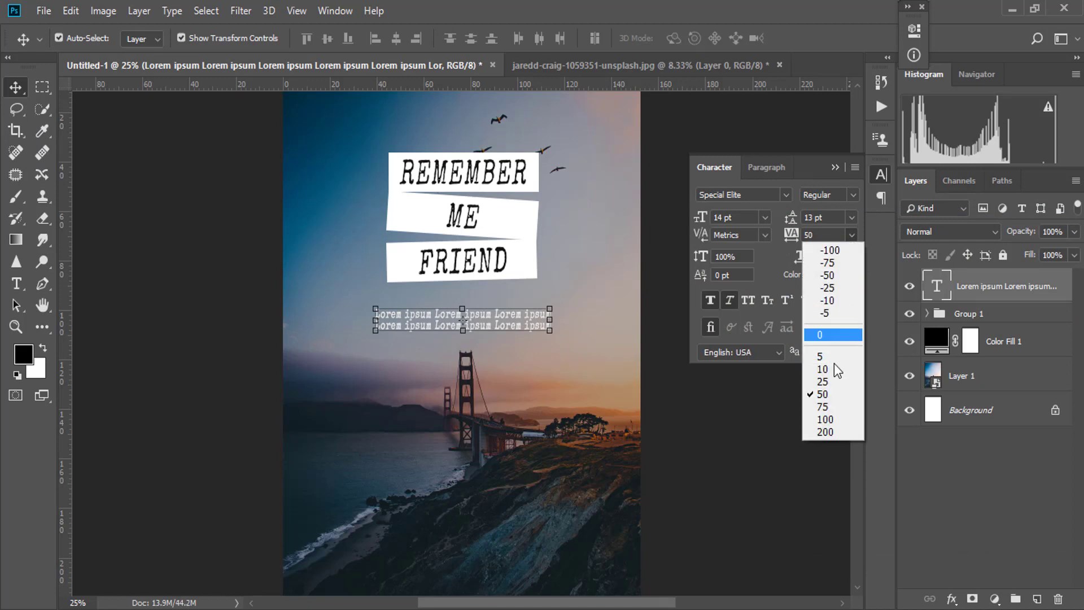
pyautogui.click(833, 415)
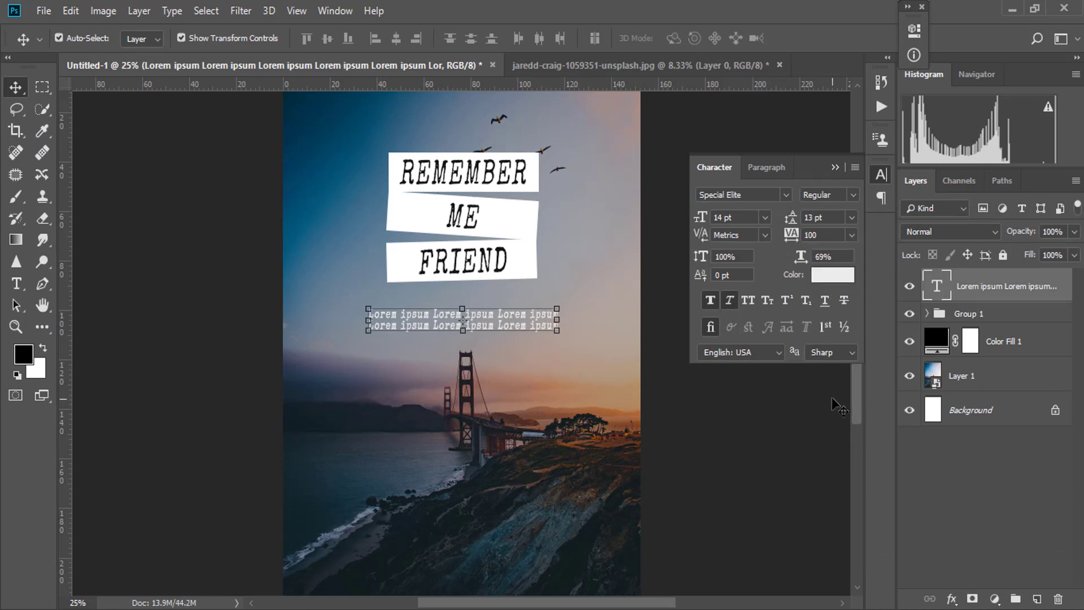
pyautogui.click(848, 237)
pyautogui.click(832, 431)
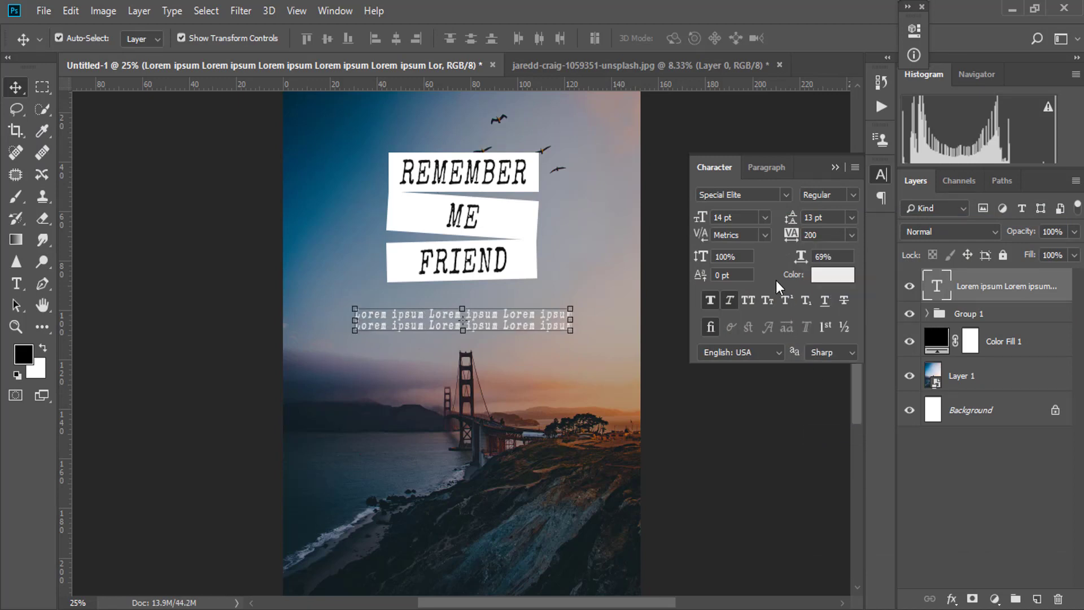
# Step: Set the Lorem ipsum text to 12 pt with 14 pt leading and nudge it slightly closer to the strips
pyautogui.click(766, 216)
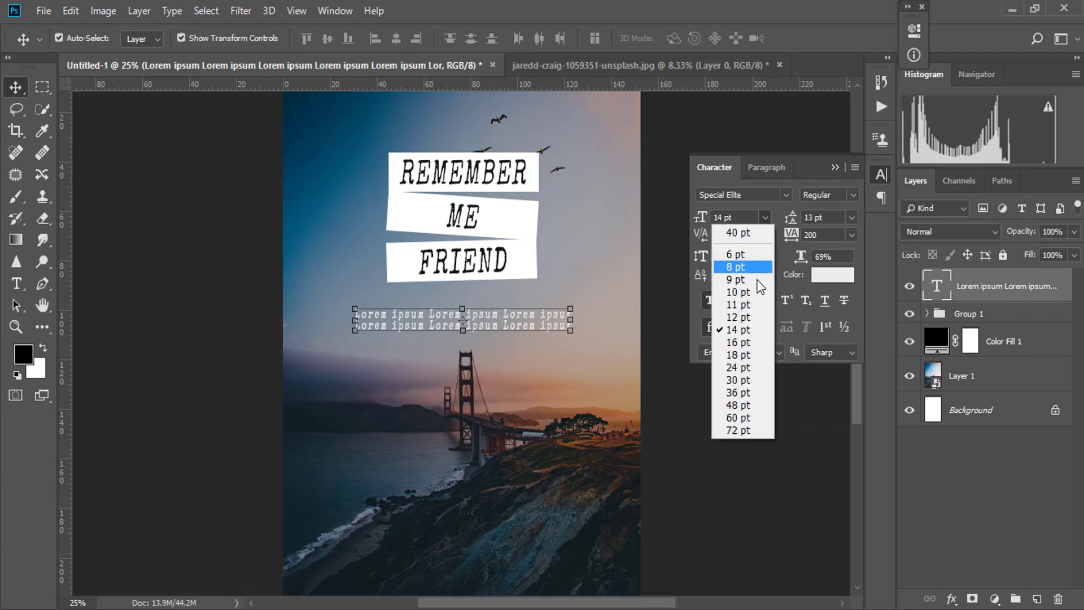
pyautogui.click(757, 316)
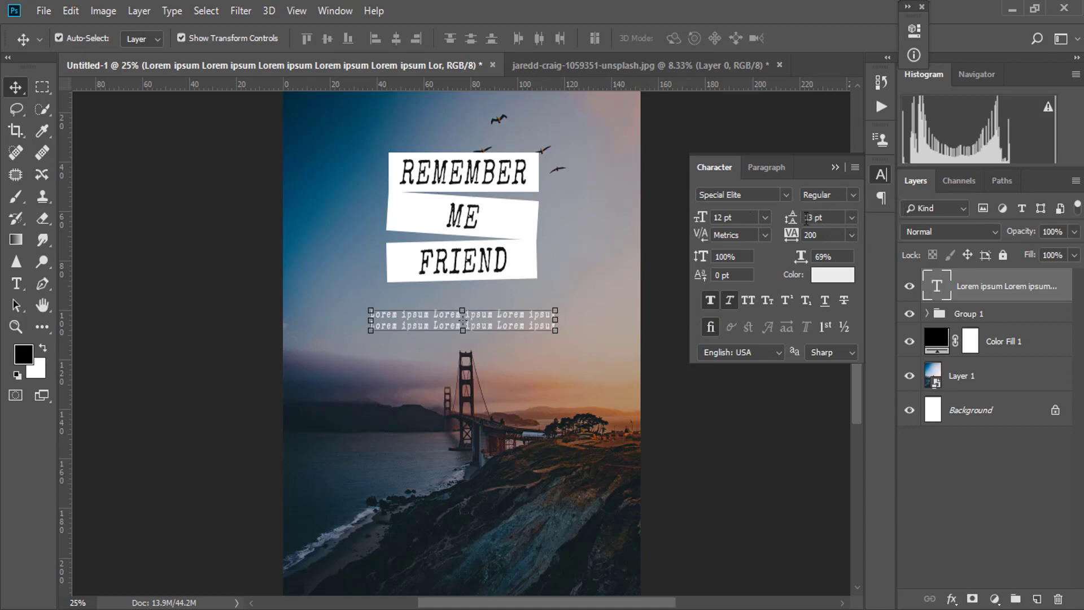
pyautogui.moveTo(787, 219); pyautogui.dragTo(788, 228)
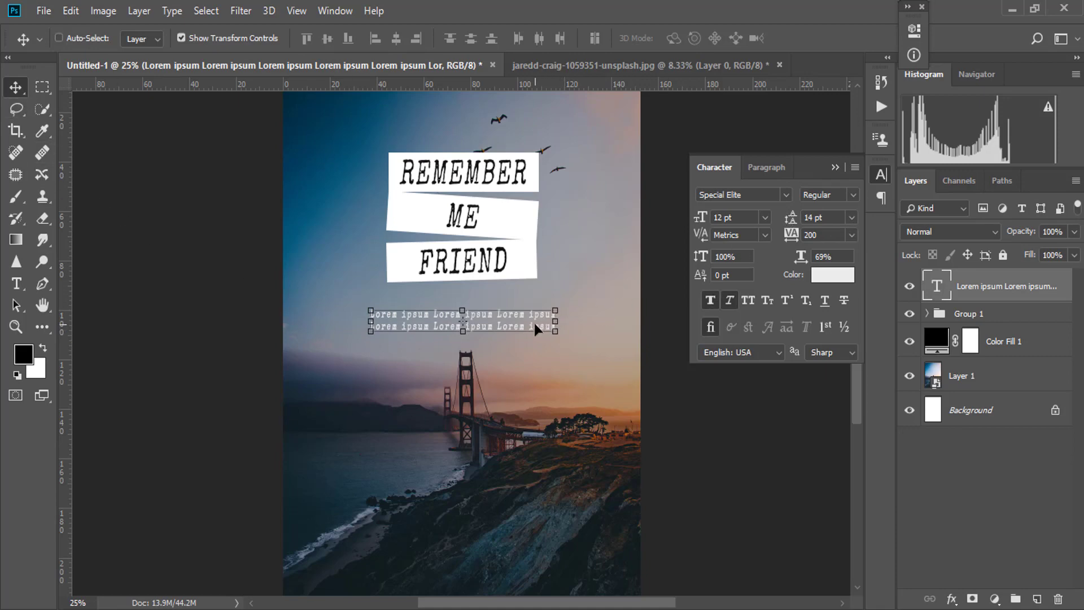
pyautogui.moveTo(535, 329); pyautogui.dragTo(534, 322)
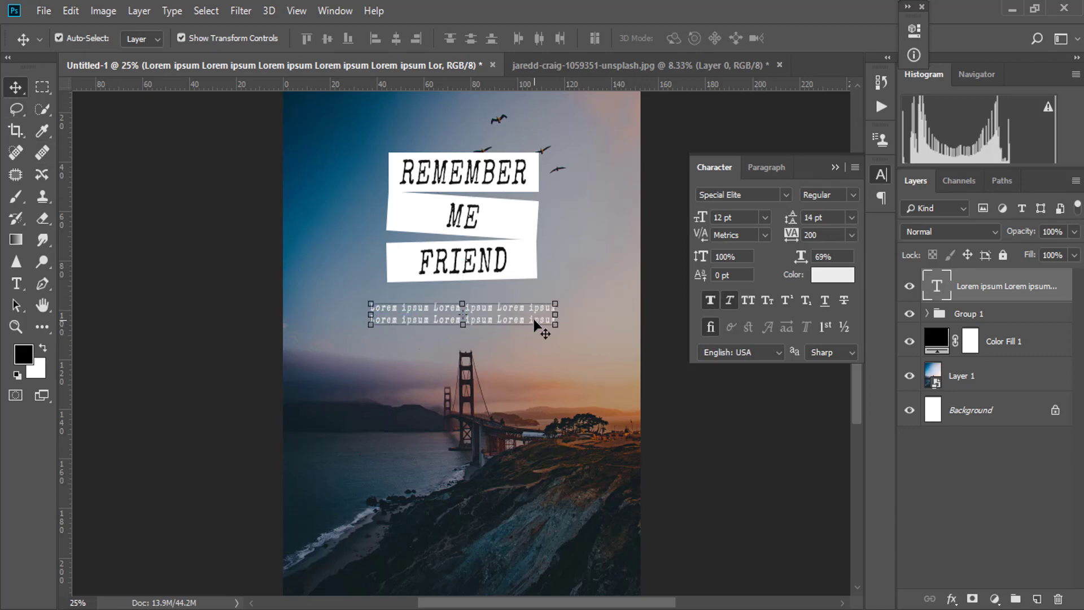
# Step: Rearrange the placeholder text into four Lorem ipsum phrases on the first line and three on the second
pyautogui.doubleClick(937, 286)
pyautogui.click(373, 317)
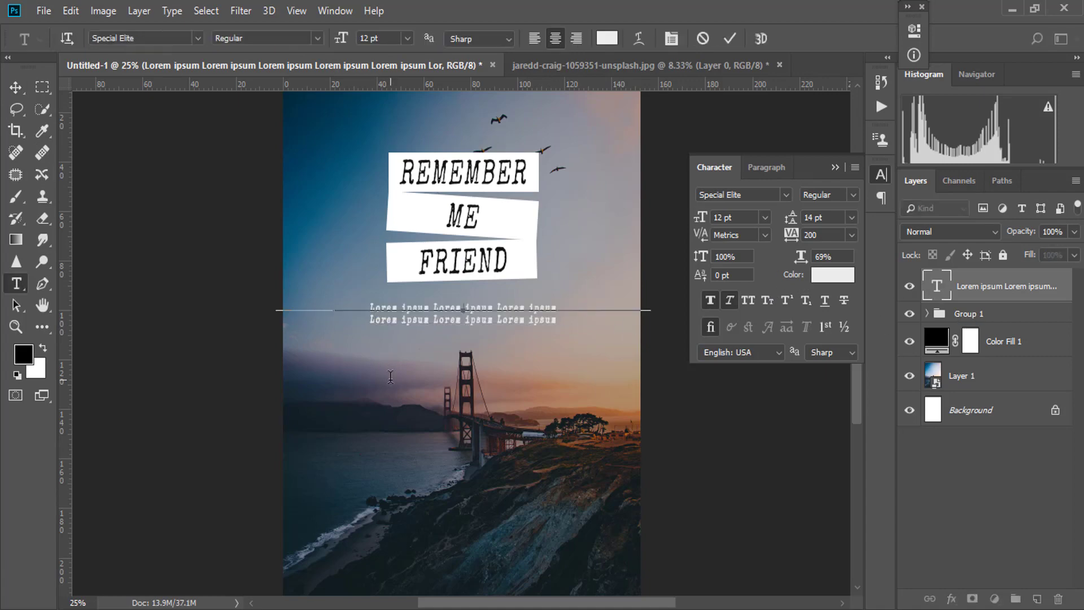
pyautogui.press('BackSpace')
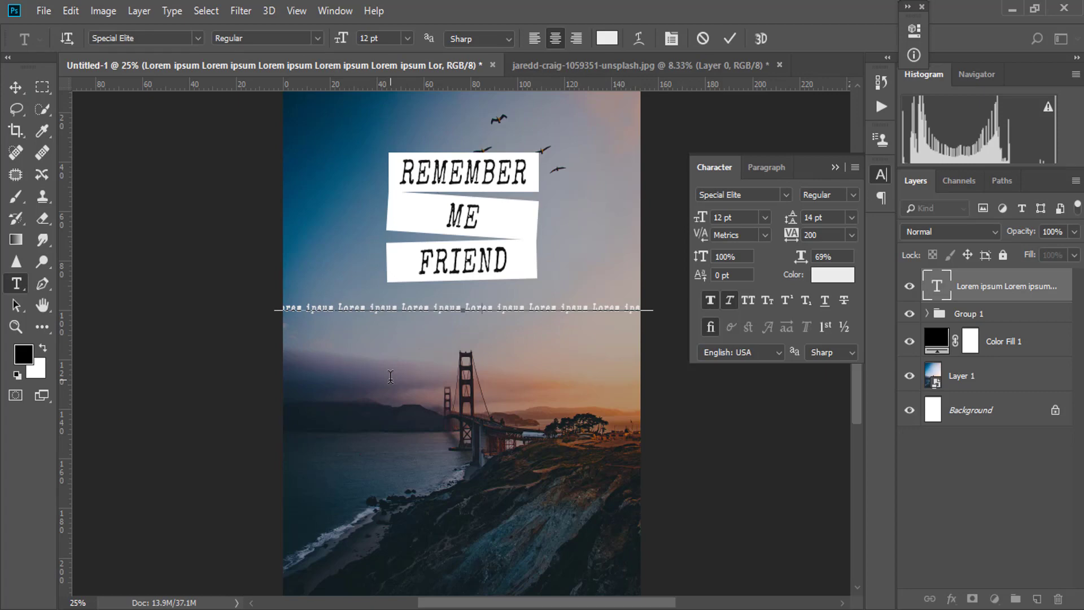
pyautogui.hotkey('ctrl', 'Right')
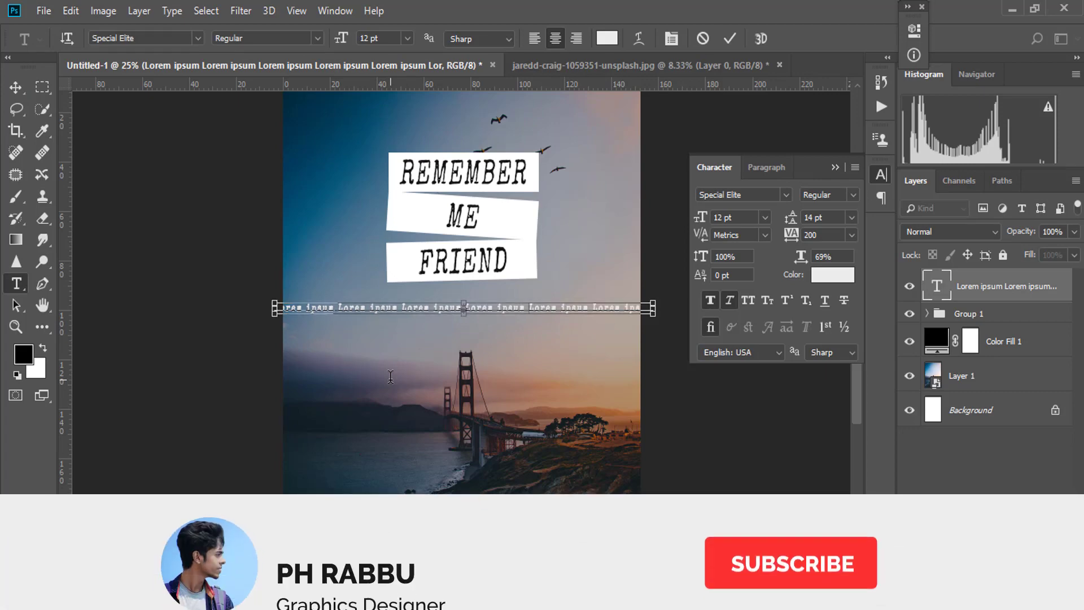
pyautogui.press('Return')
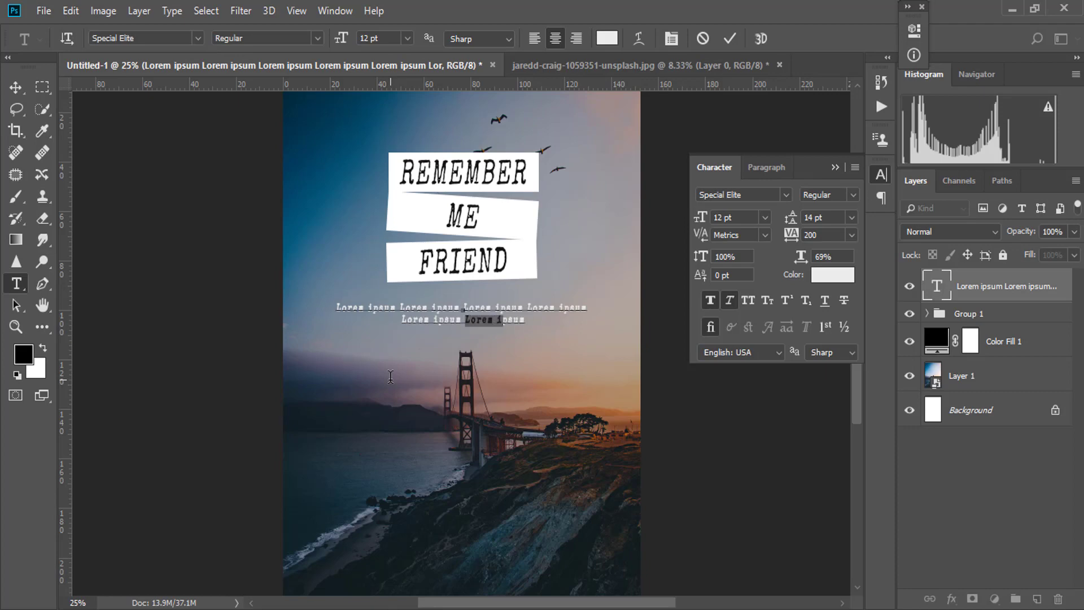
pyautogui.press('ctrl')
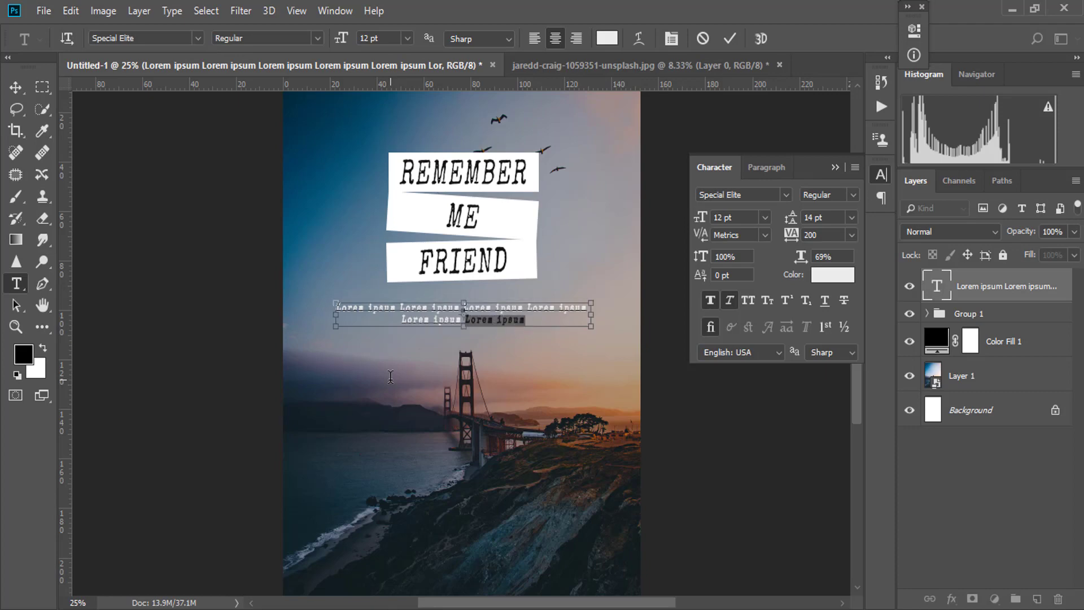
pyautogui.press('Right')
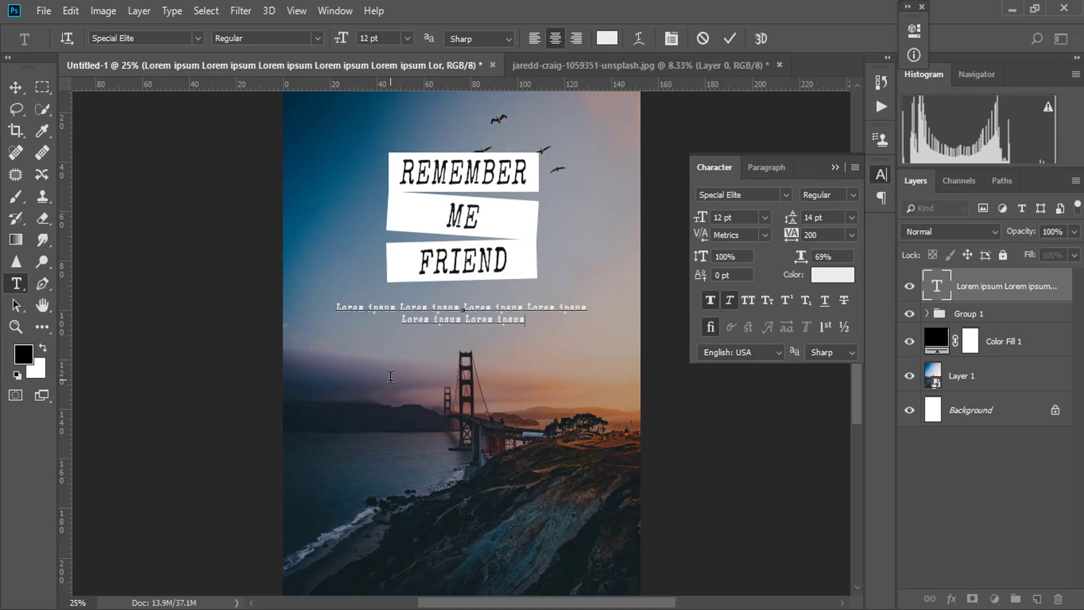
pyautogui.write('Lorem ipsum')
pyautogui.click(17, 85)
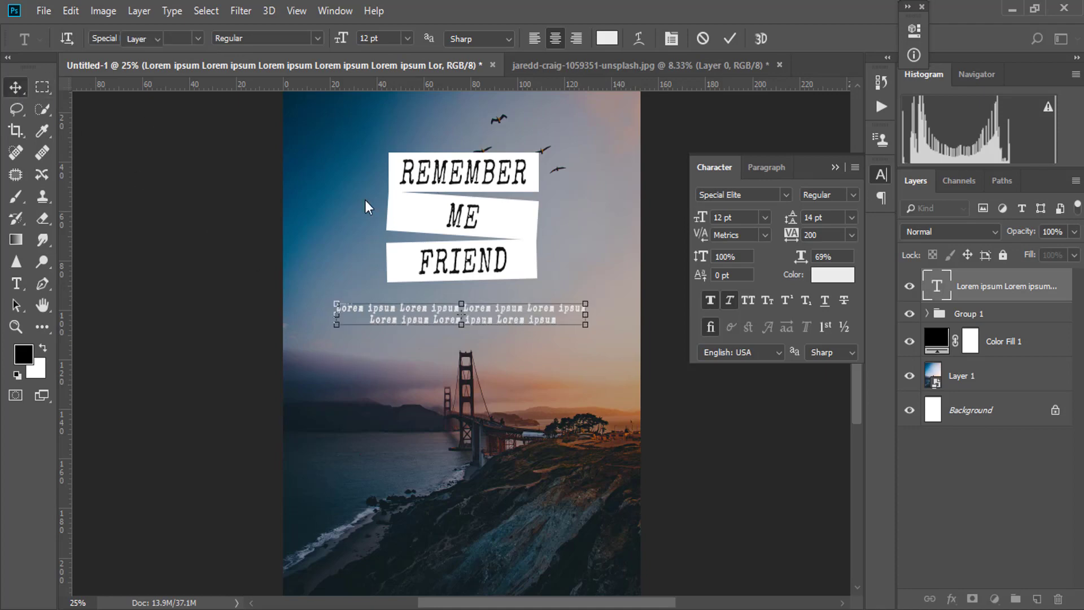
# Step: Remove the faux italic from the Lorem ipsum text, with the transform outline hidden
pyautogui.click(43, 87)
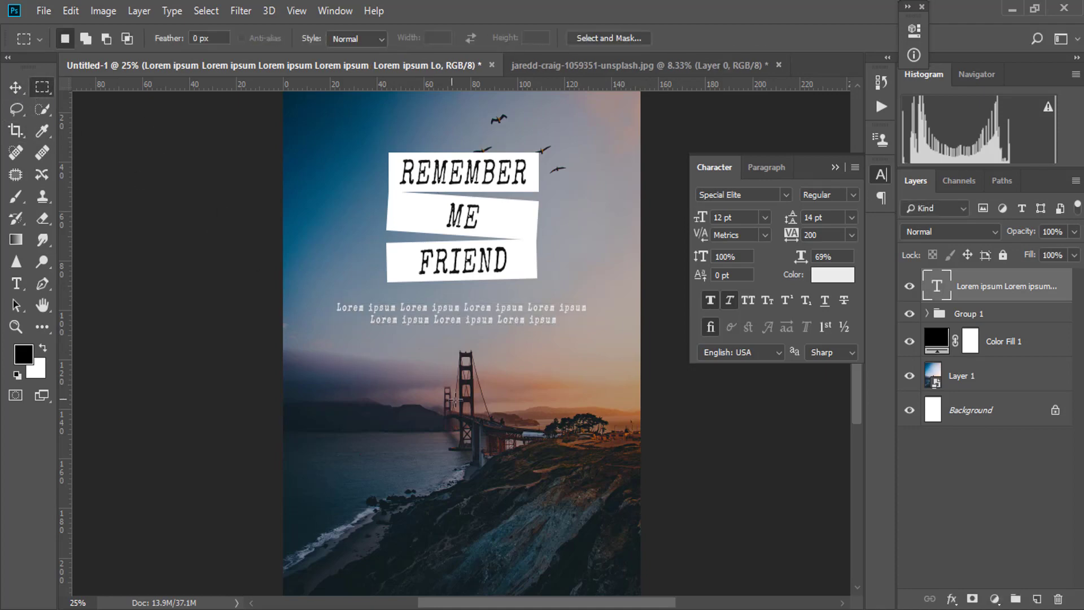
pyautogui.click(728, 303)
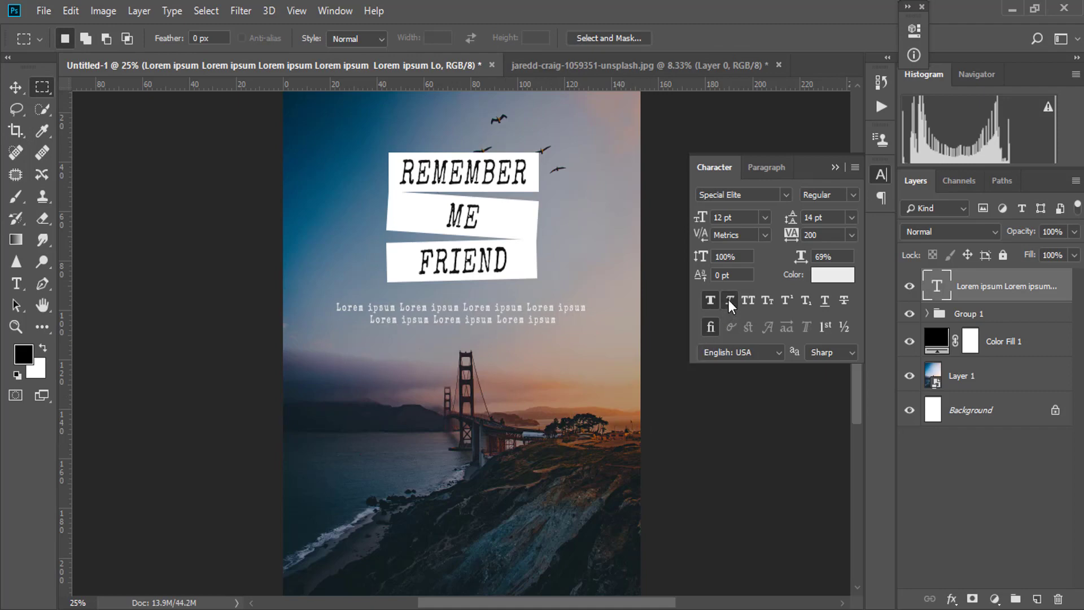
pyautogui.click(835, 167)
# Step: Remove the faux italic from the ME, FRIEND and REMEMBER text layers inside Group 1
pyautogui.click(983, 314)
pyautogui.click(927, 314)
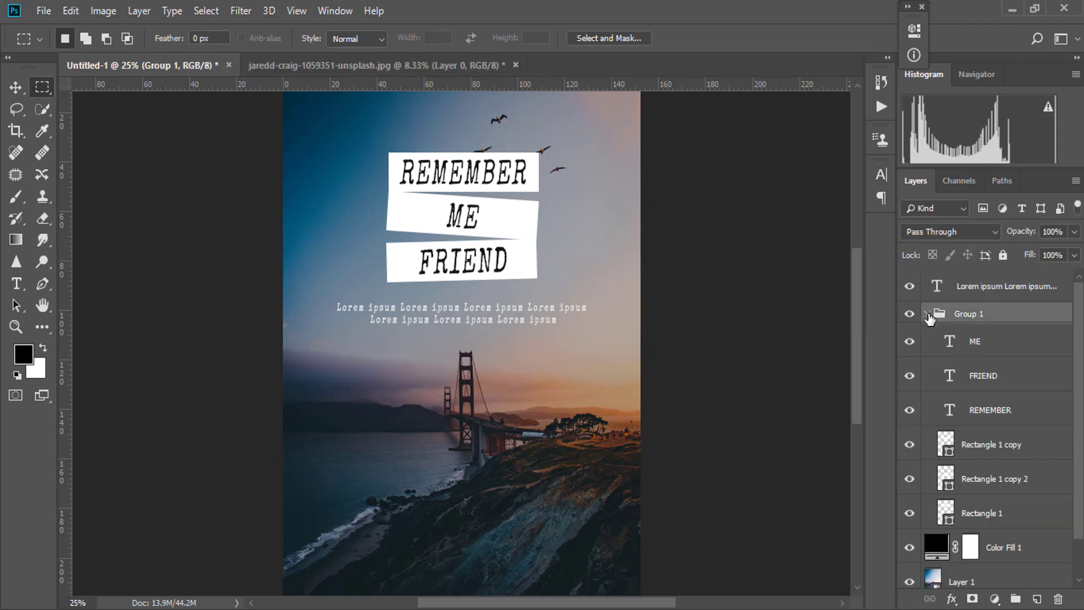
pyautogui.click(994, 344)
pyautogui.click(882, 174)
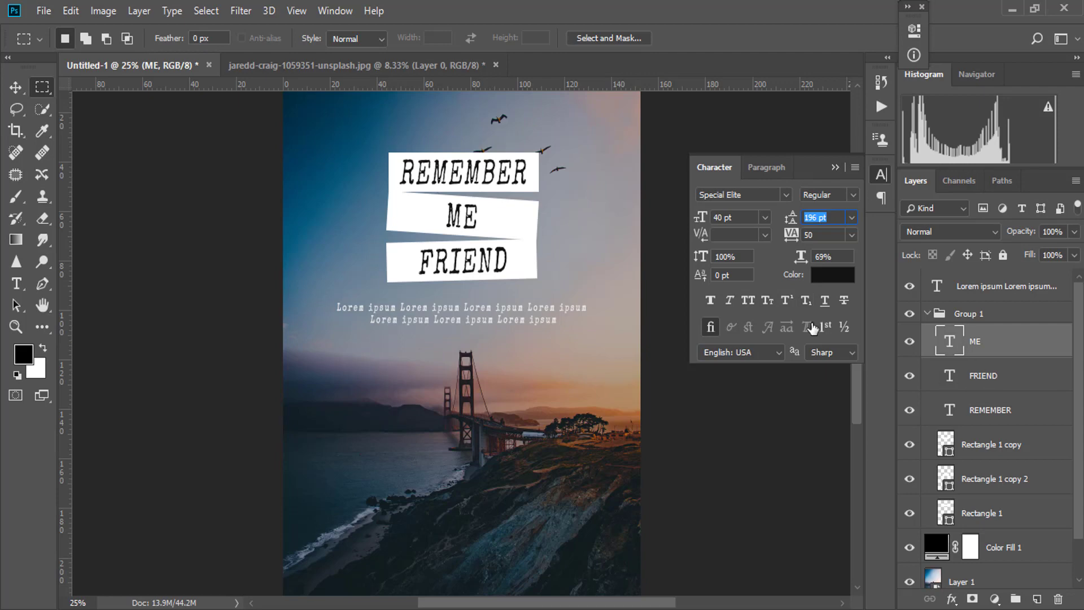
pyautogui.hotkey('alt', '[')
pyautogui.click(730, 299)
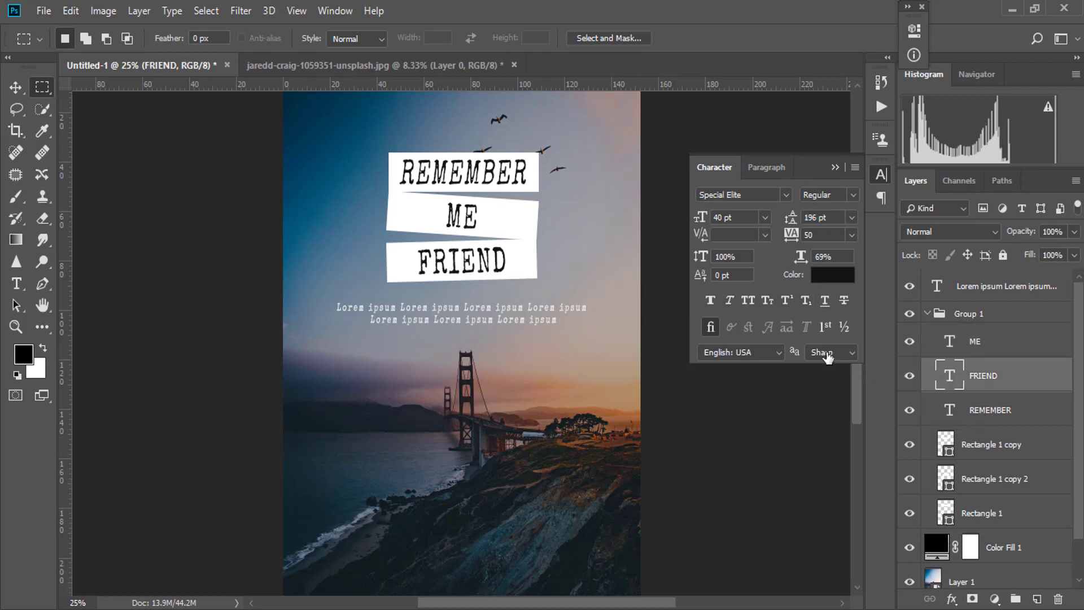
pyautogui.hotkey('alt', '[')
pyautogui.click(730, 300)
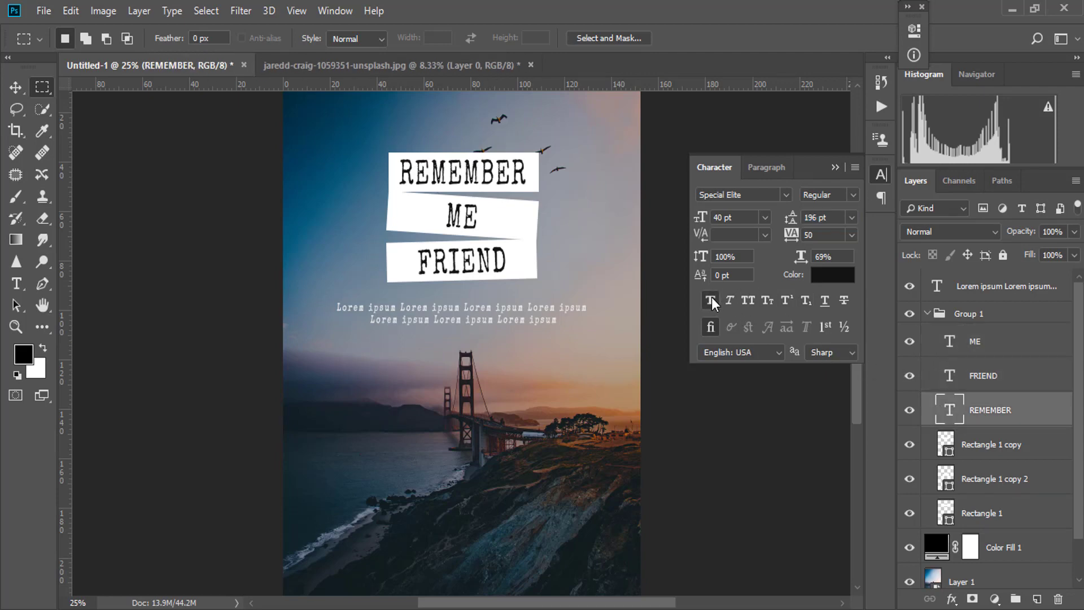
# Step: Apply faux bold to the REMEMBER, FRIEND and ME text layers
pyautogui.click(711, 300)
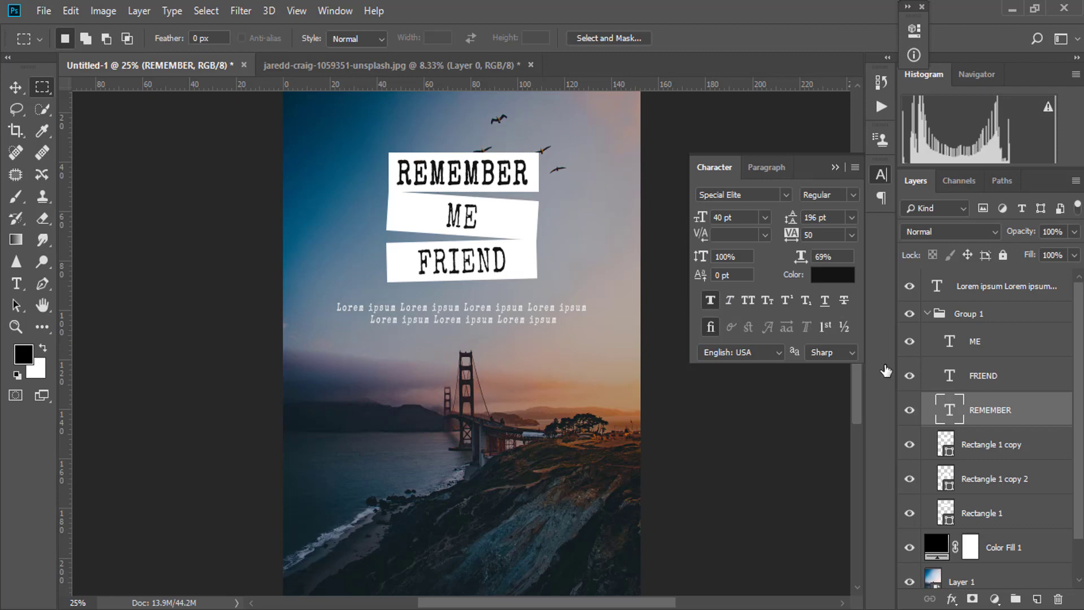
pyautogui.hotkey('alt', ']')
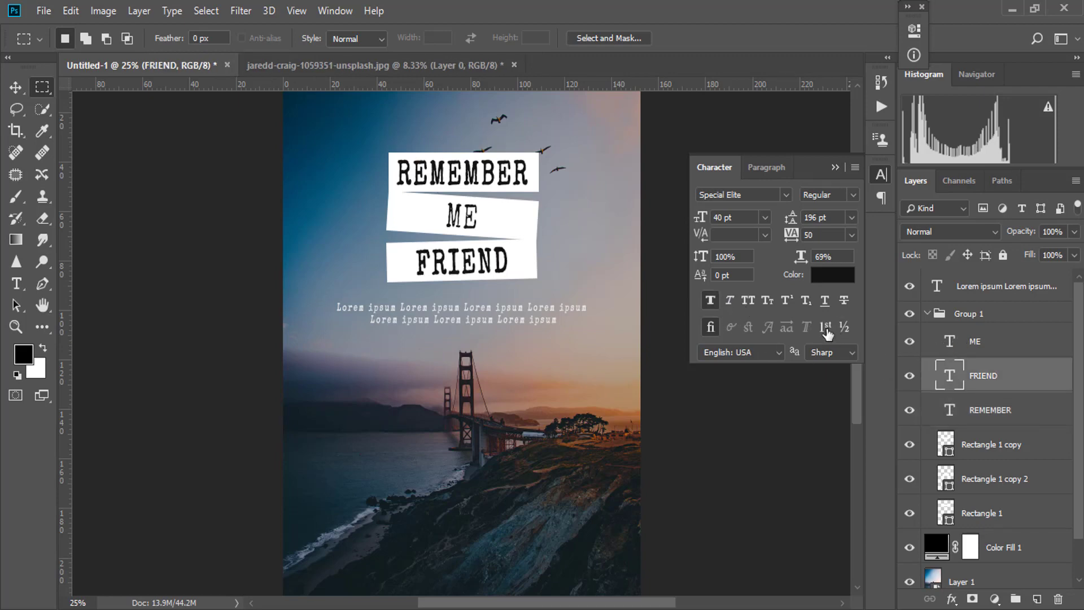
pyautogui.click(959, 346)
pyautogui.click(713, 300)
pyautogui.click(835, 167)
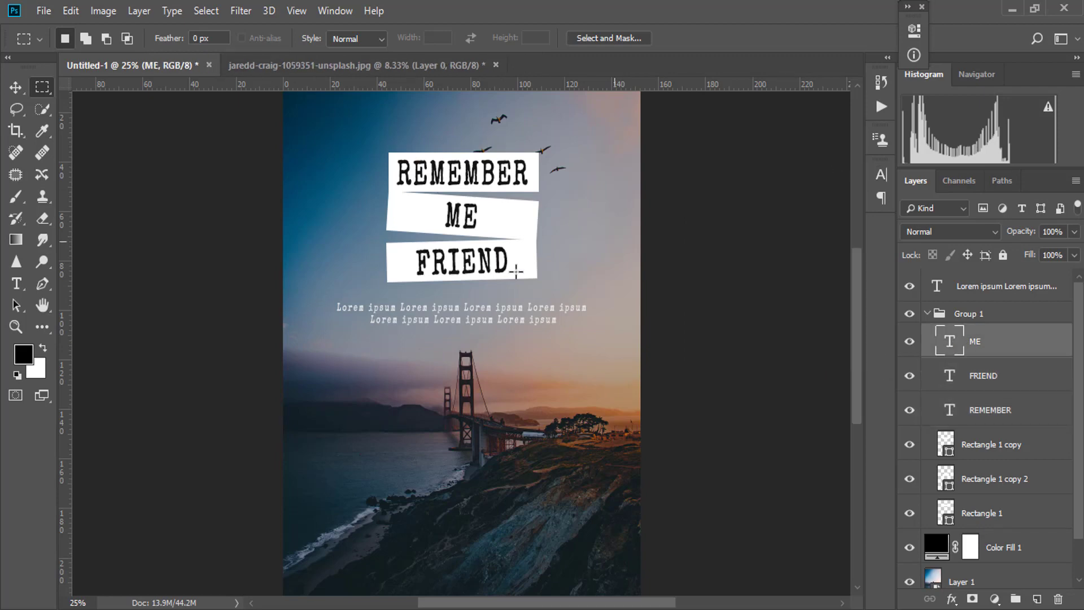
# Step: Add the text WRITTEN BY over the dark hillside near the image's lower edge, on a new layer above the Lorem ipsum caption
pyautogui.hotkey('ctrl', '-')
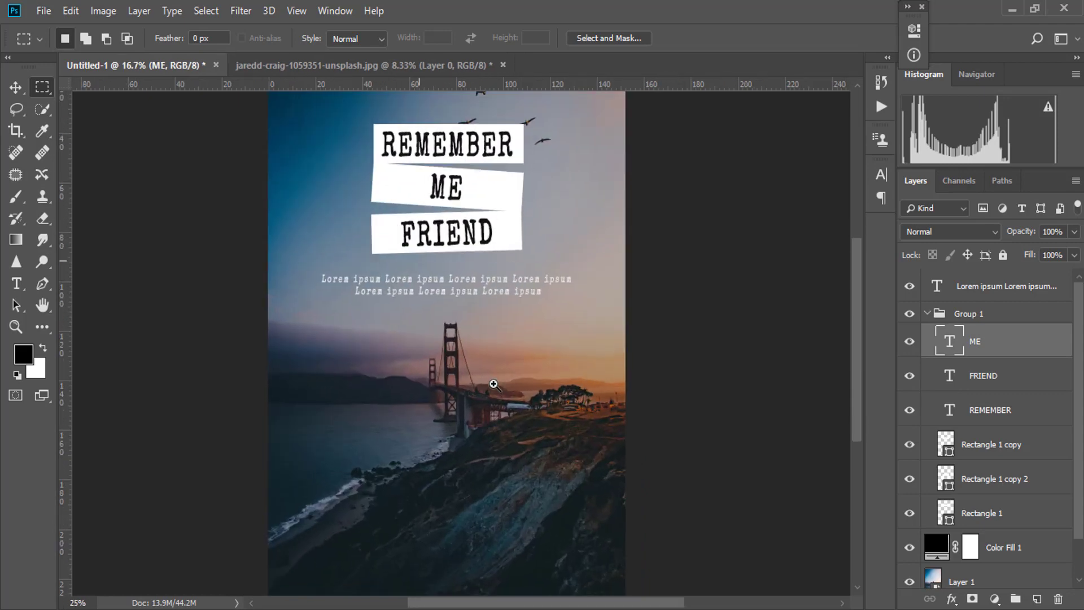
pyautogui.hotkey('ctrl', '+')
pyautogui.moveTo(516, 388); pyautogui.dragTo(517, 376)
pyautogui.click(1017, 293)
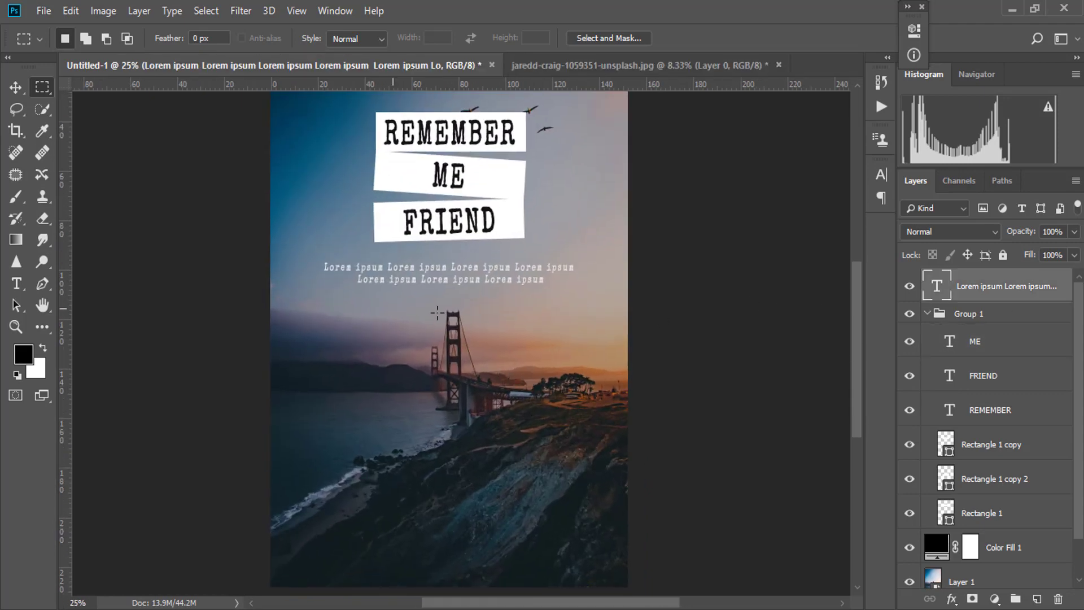
pyautogui.click(1037, 599)
pyautogui.click(16, 284)
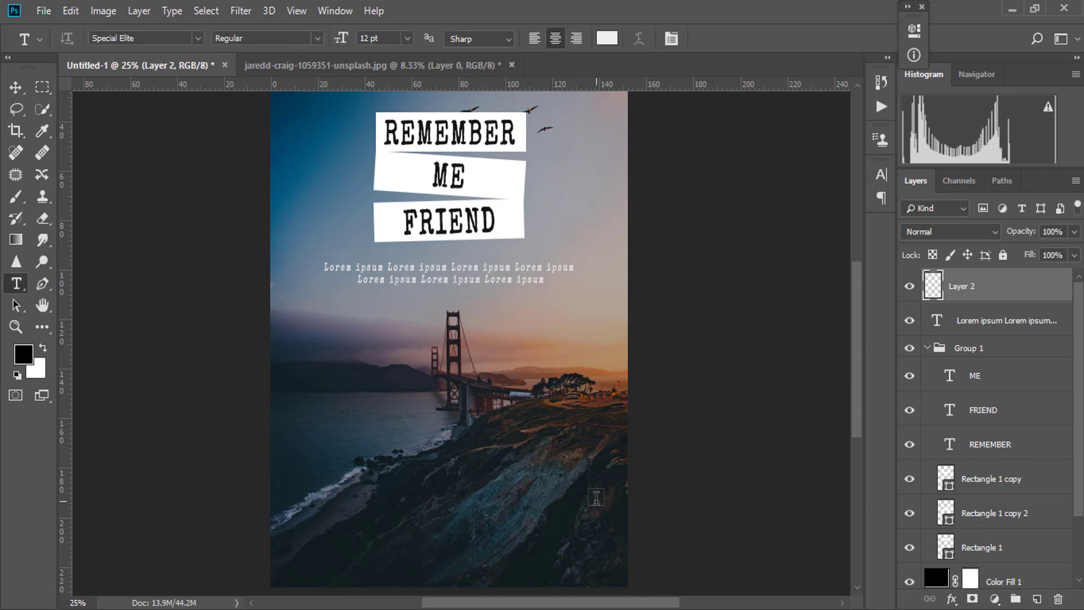
pyautogui.click(441, 556)
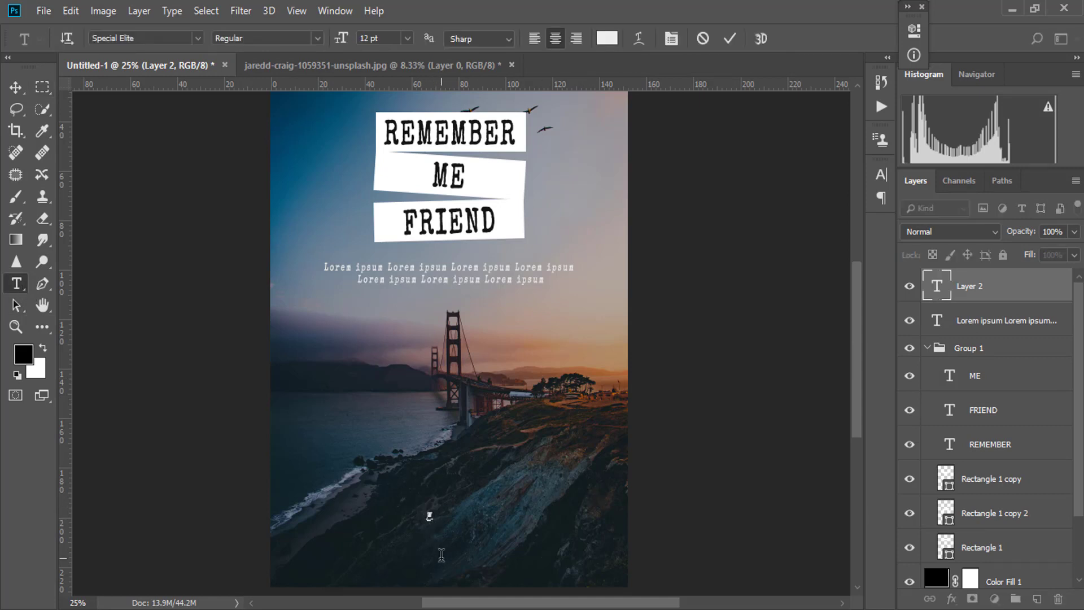
pyautogui.write('WRITTEN')
pyautogui.press('BackSpace')
pyautogui.press('BackSpace')
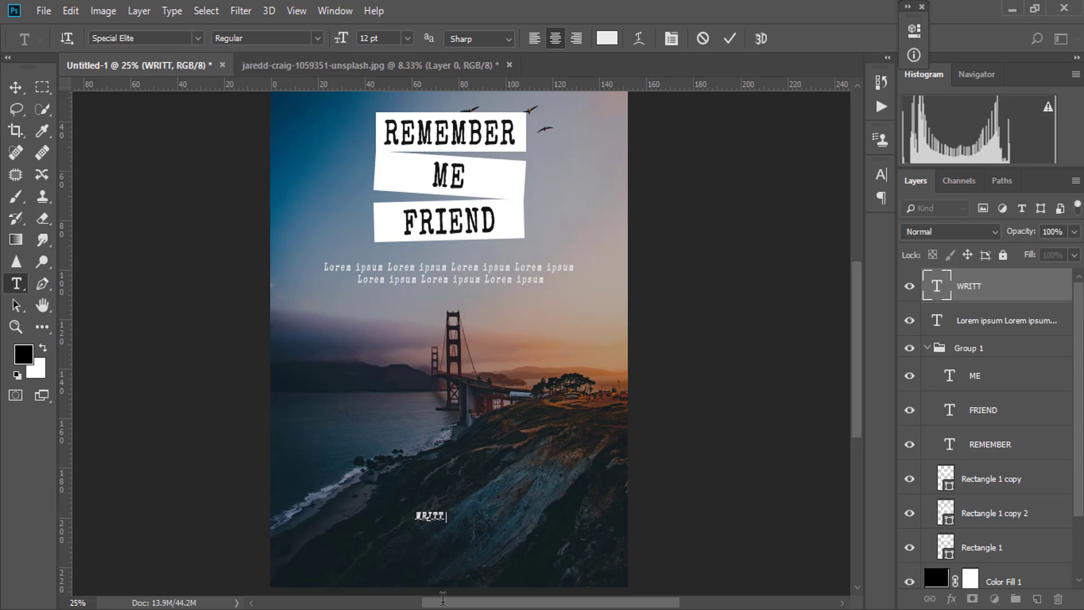
pyautogui.write('A')
pyautogui.write('N BY')
pyautogui.click(16, 92)
# Step: Move the WRITTEN BY text slightly lower and align it with the horizontal centre of the design
pyautogui.scroll(1, 437, 549)
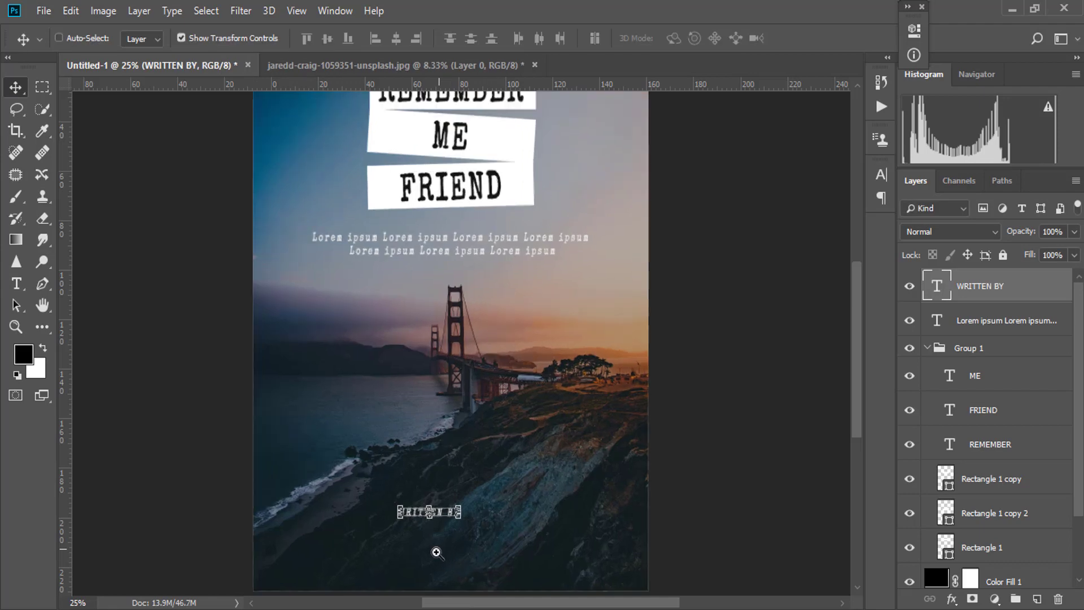
pyautogui.hotkey('ctrl', 't')
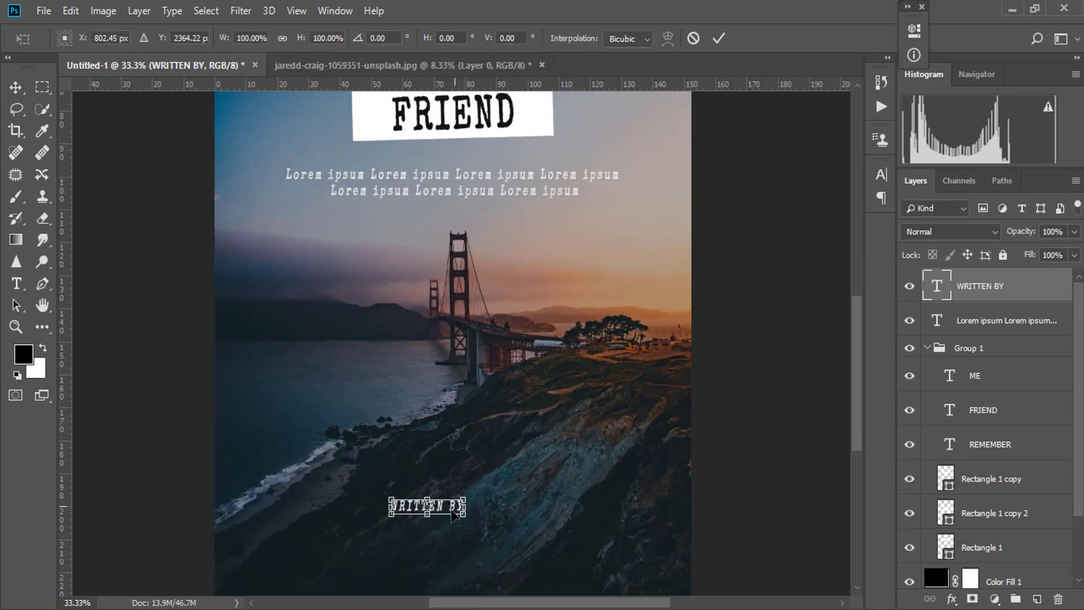
pyautogui.moveTo(450, 511); pyautogui.dragTo(475, 523)
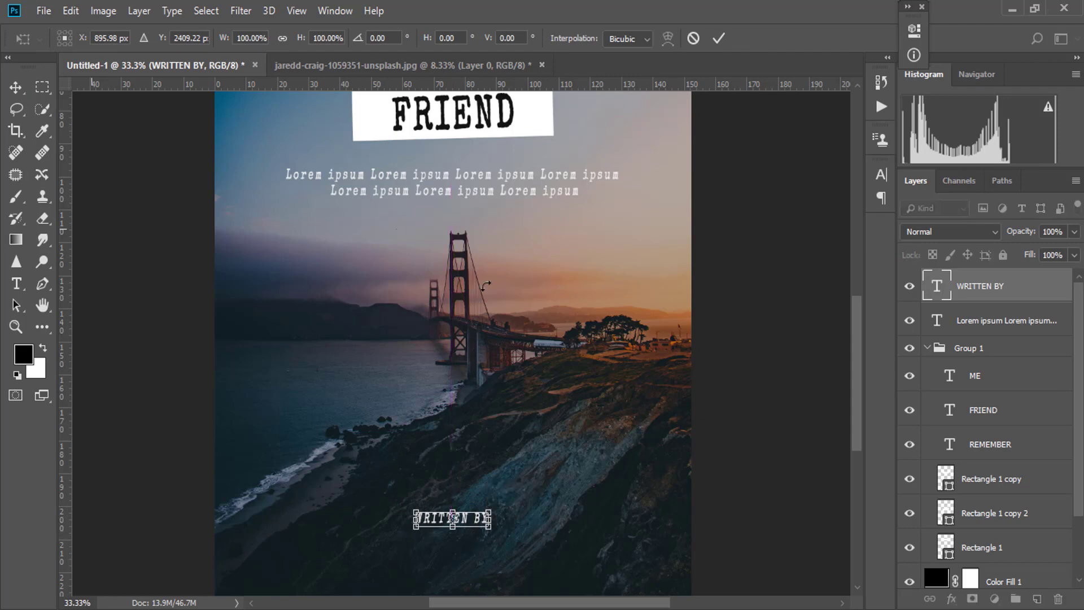
# Step: Commit the WRITTEN BY text's new position and remove its faux italic
pyautogui.click(874, 182)
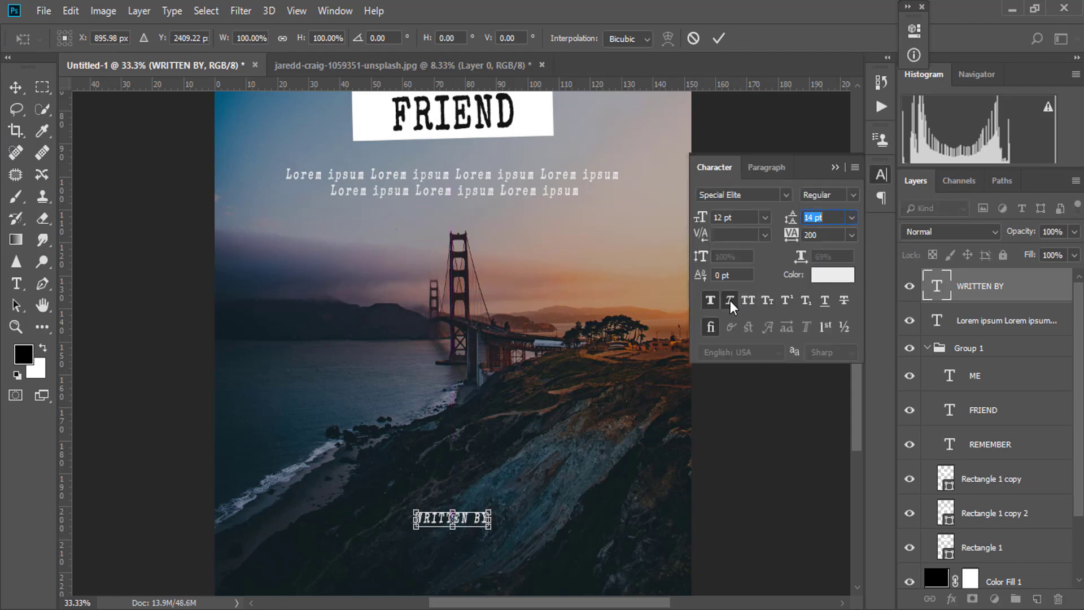
pyautogui.click(42, 87)
pyautogui.click(477, 242)
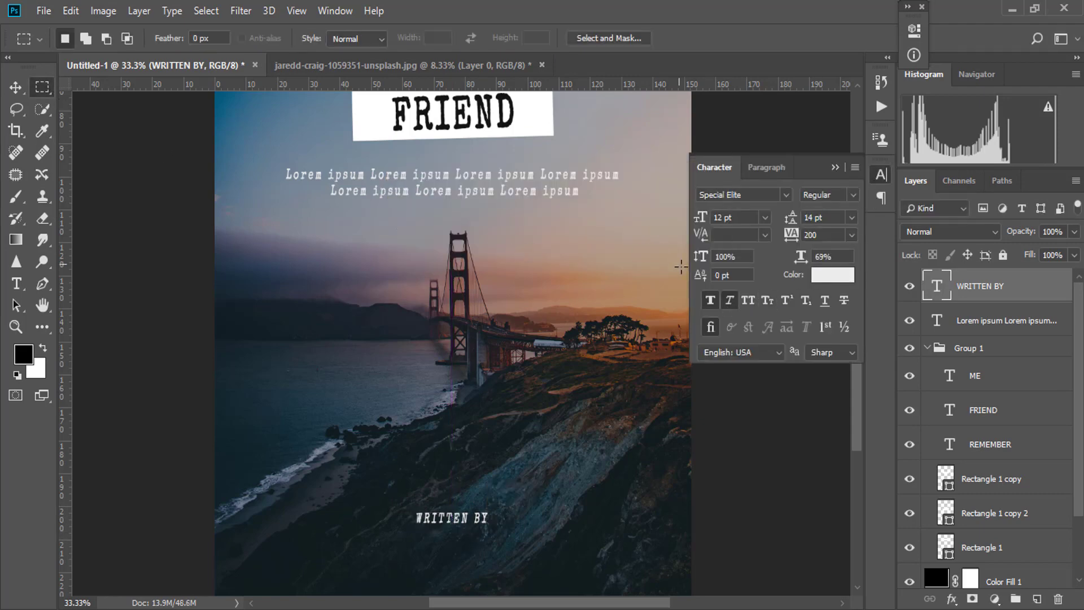
pyautogui.click(732, 300)
pyautogui.press('v')
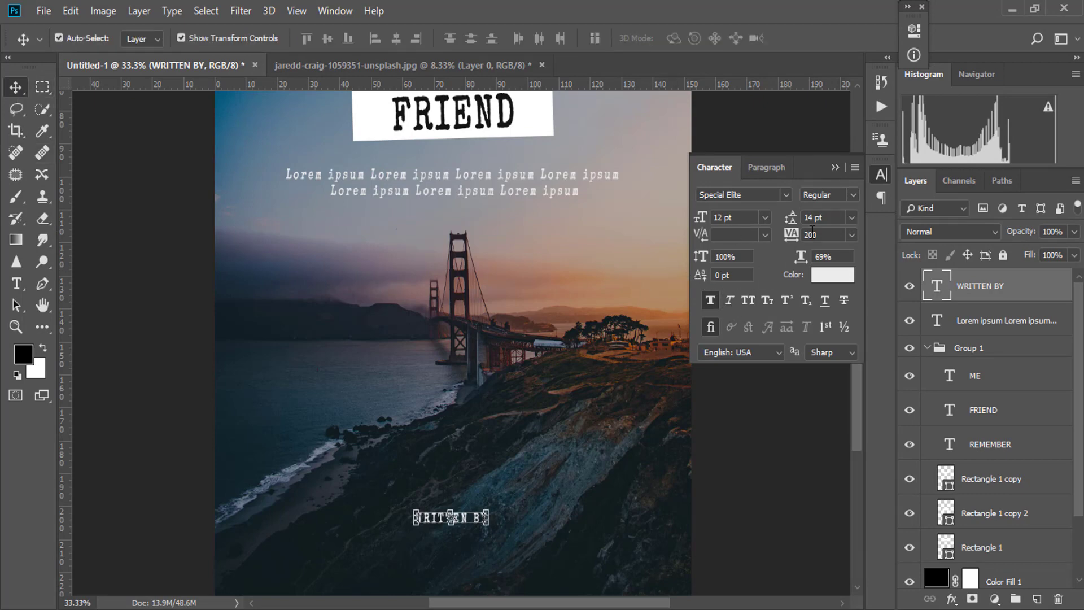
pyautogui.click(836, 167)
# Step: Duplicate the WRITTEN BY text and place the copy directly below the original
pyautogui.moveTo(462, 459); pyautogui.dragTo(484, 327)
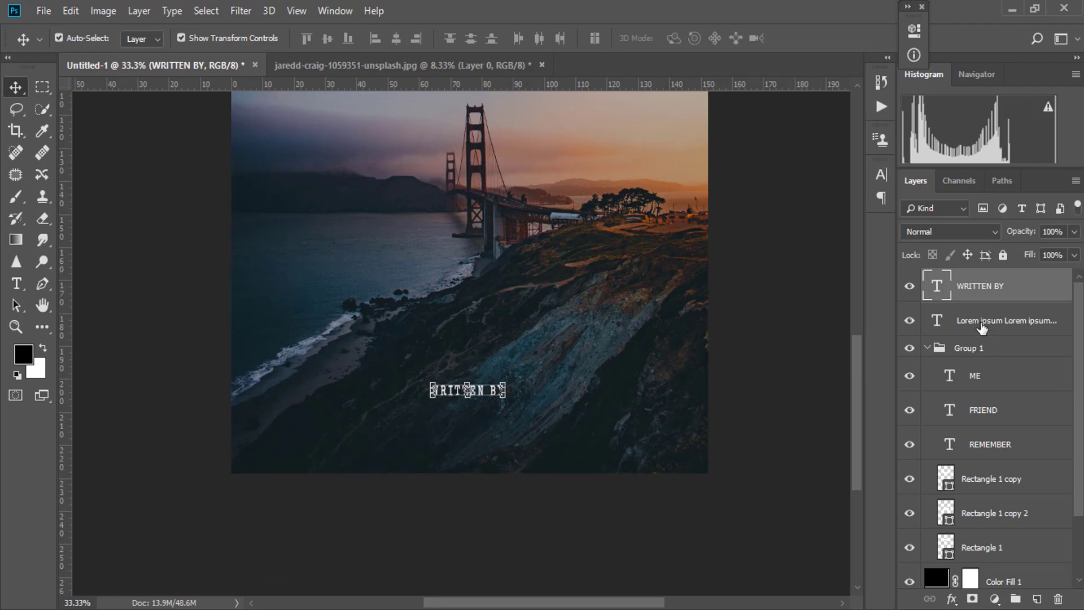
pyautogui.keyDown('ctrl'); pyautogui.click(486, 417); pyautogui.keyUp('ctrl')
pyautogui.moveTo(478, 382); pyautogui.dragTo(478, 408)
# Step: Replace the duplicated line's text with LOREM IPSUM WRITTER
pyautogui.doubleClick(937, 290)
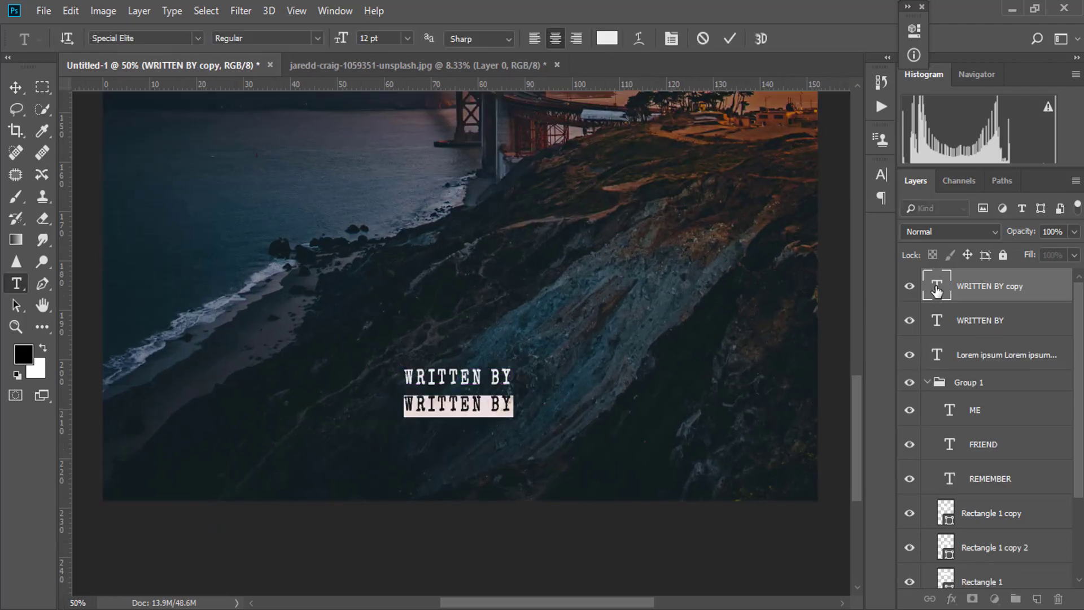
pyautogui.press('BackSpace')
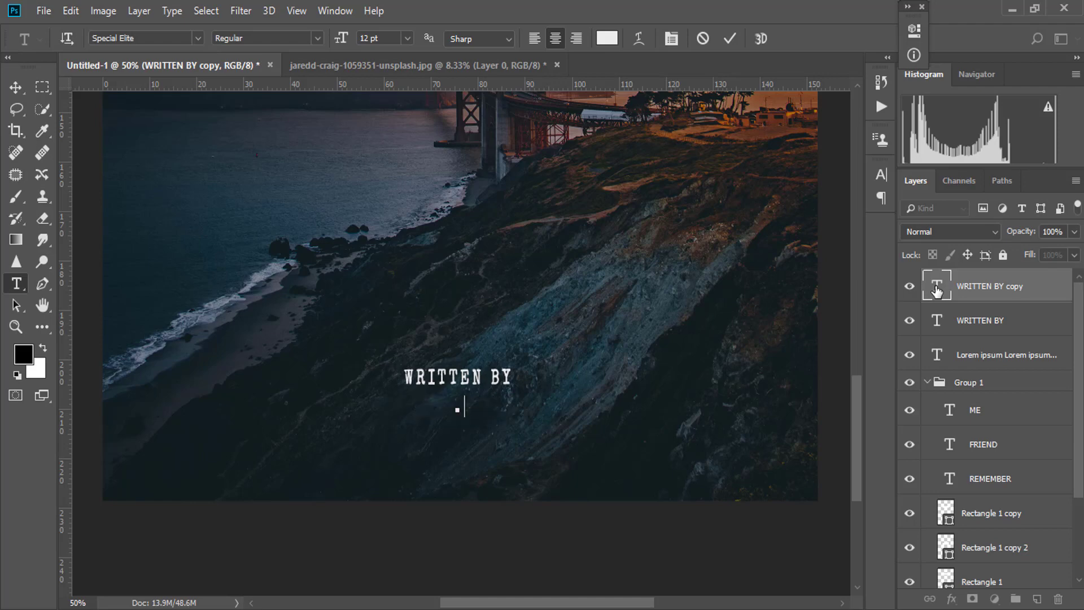
pyautogui.write('LOREM IP')
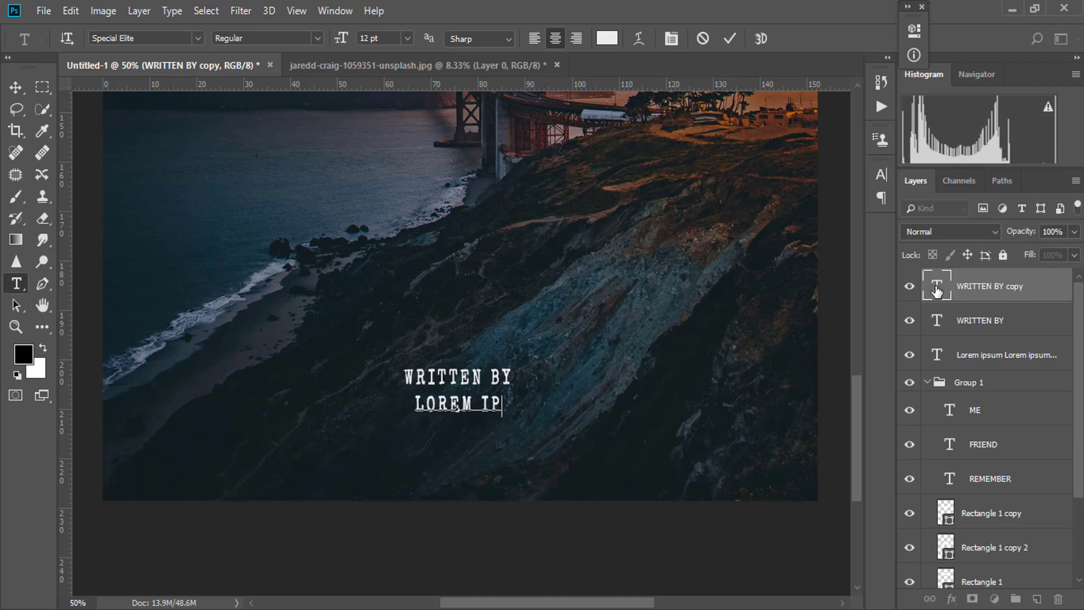
pyautogui.write('SUM')
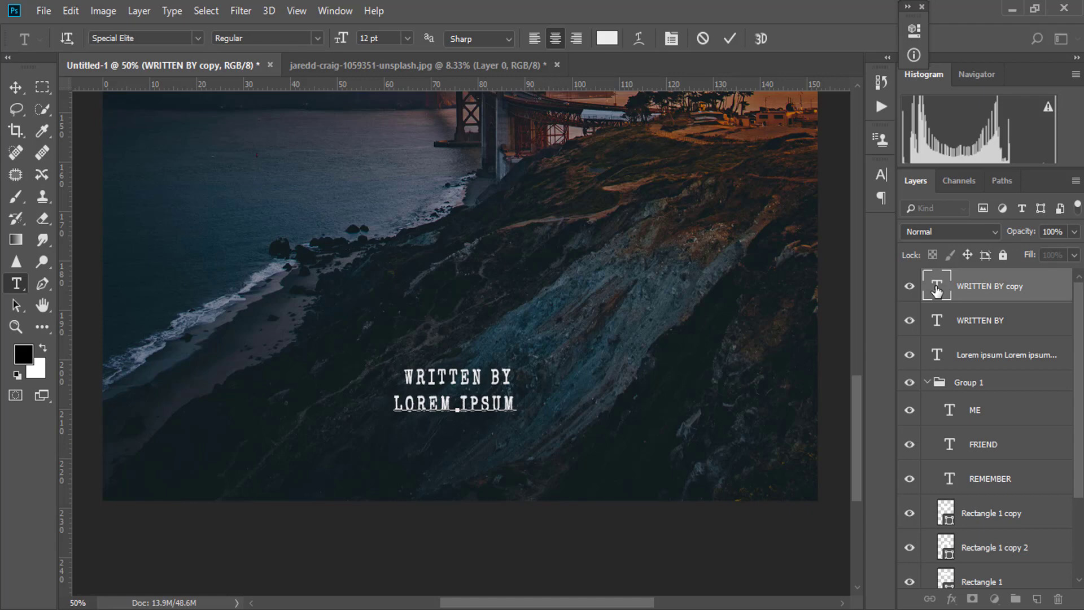
pyautogui.write(' W')
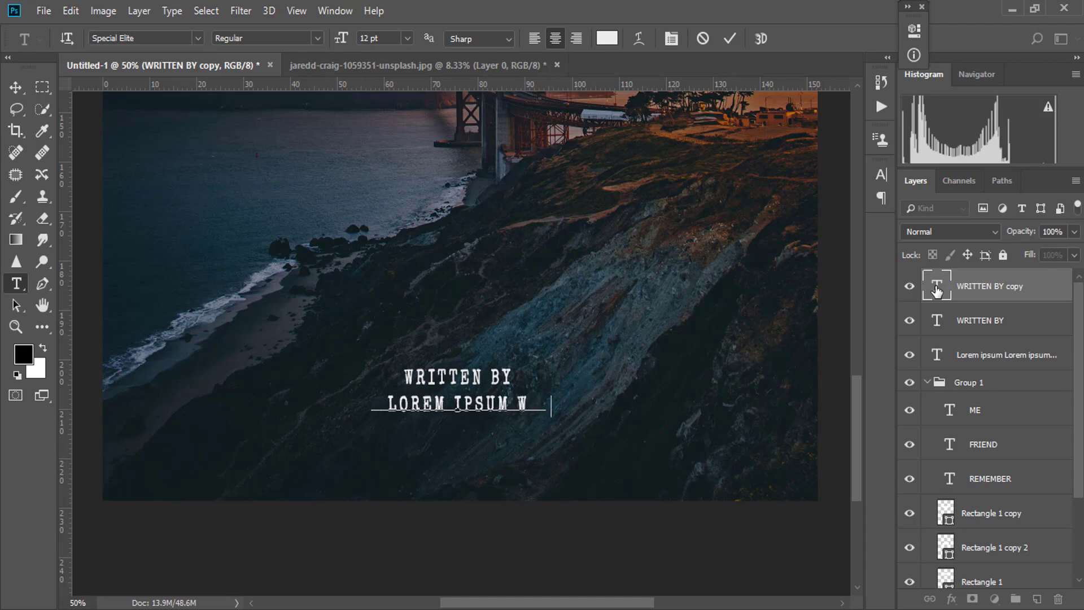
pyautogui.write('RITTER')
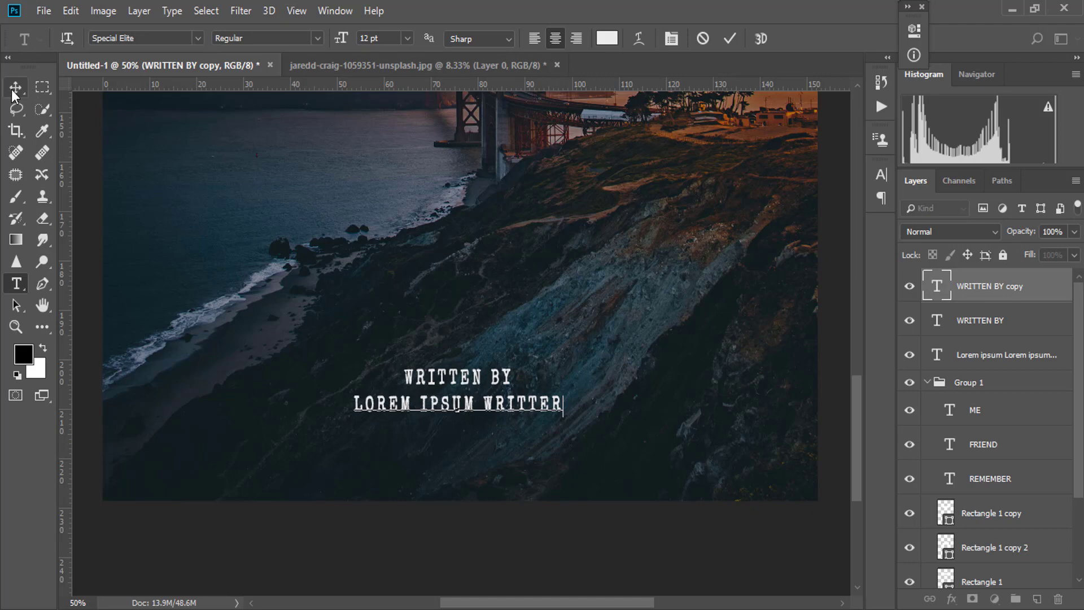
pyautogui.click(15, 88)
# Step: Set the LOREM IPSUM WRITTER text to 14 pt with tracking 50 and apply faux italic
pyautogui.scroll(-2, 397, 290)
pyautogui.moveTo(528, 288); pyautogui.dragTo(529, 445)
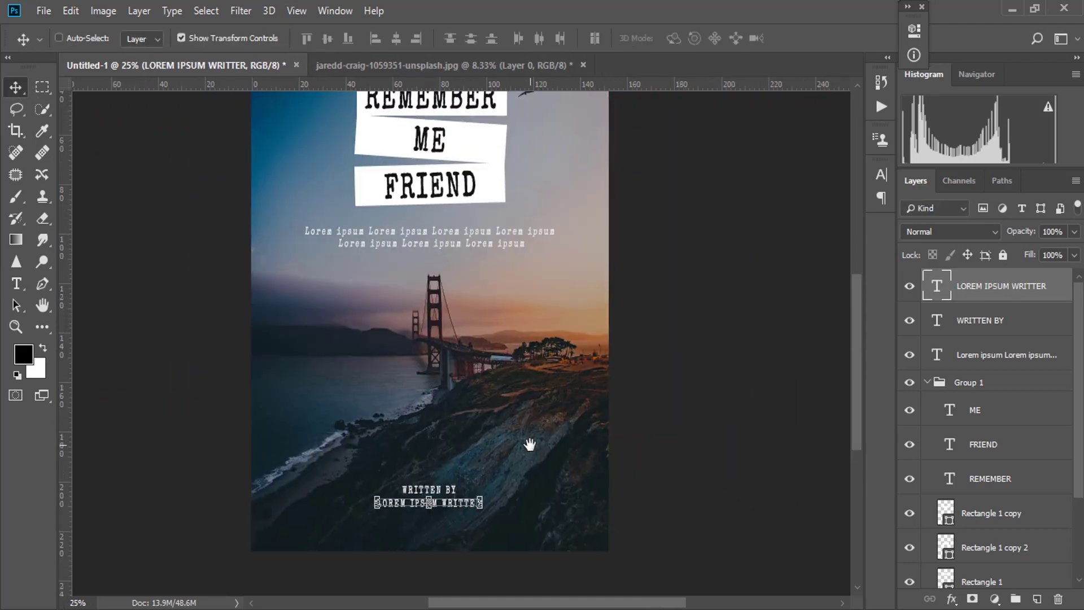
pyautogui.hotkey('ctrl', '0')
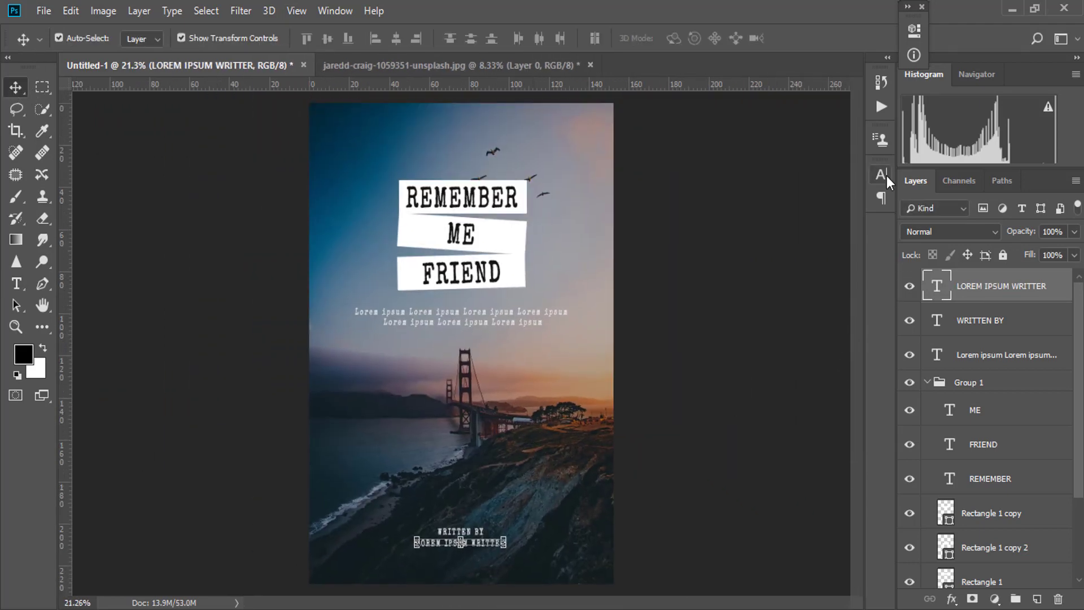
pyautogui.click(881, 175)
pyautogui.click(735, 217)
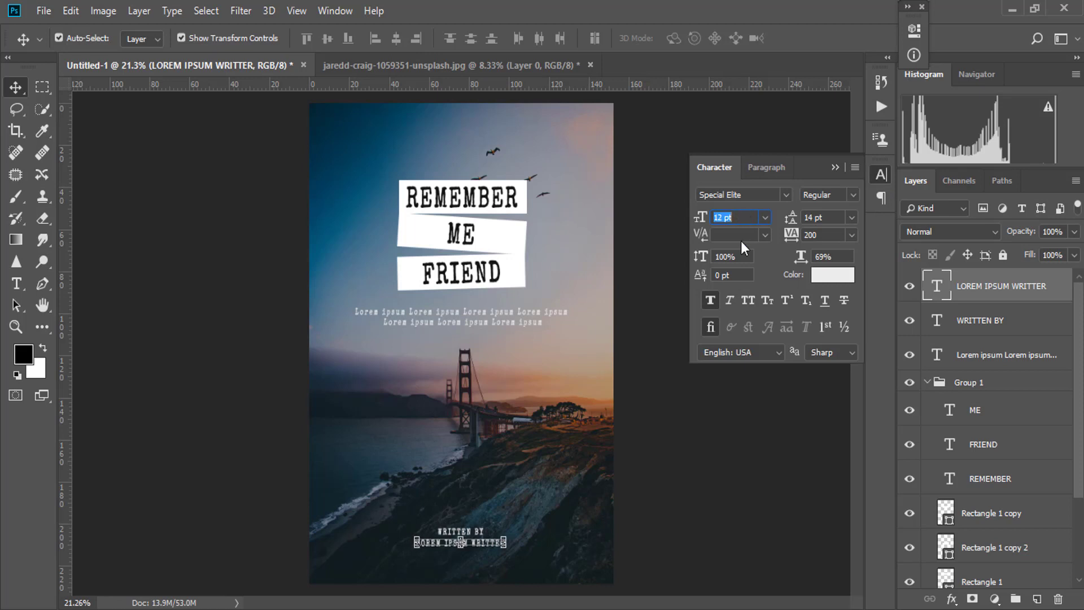
pyautogui.press('Up')
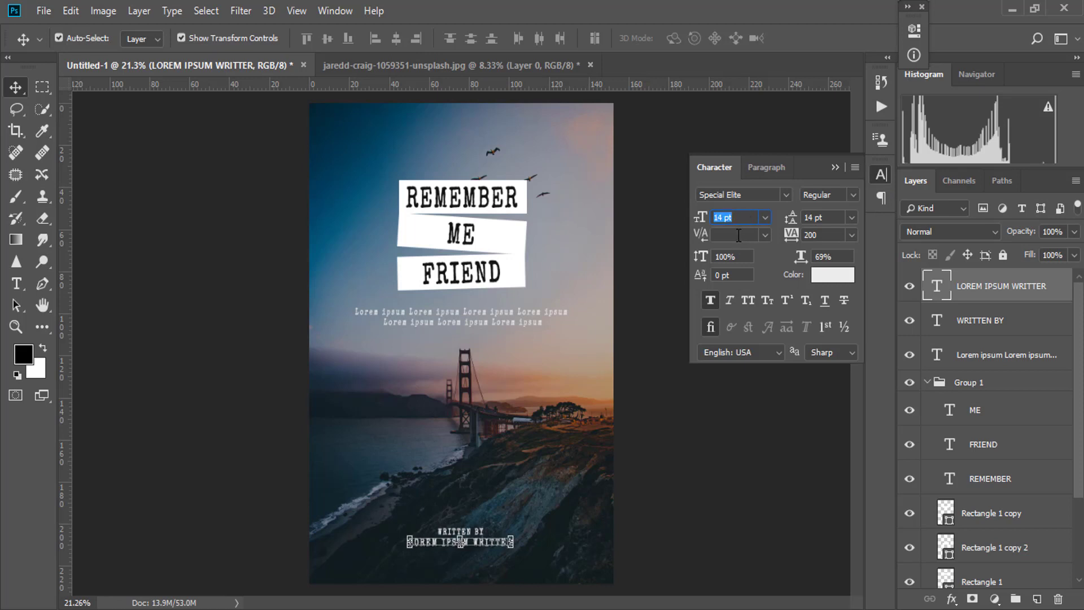
pyautogui.click(852, 236)
pyautogui.click(839, 398)
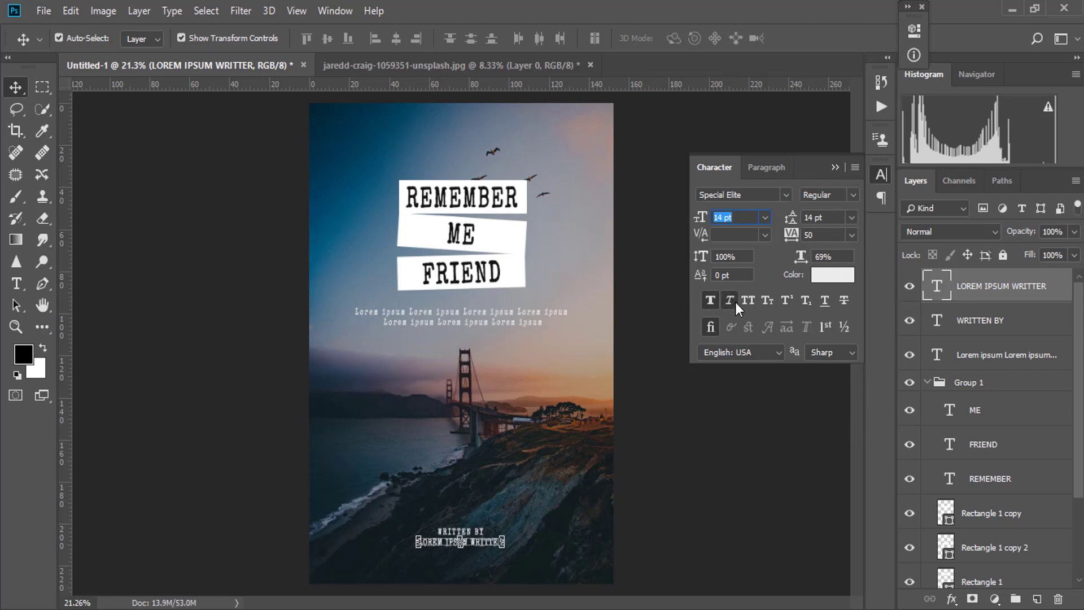
pyautogui.click(835, 168)
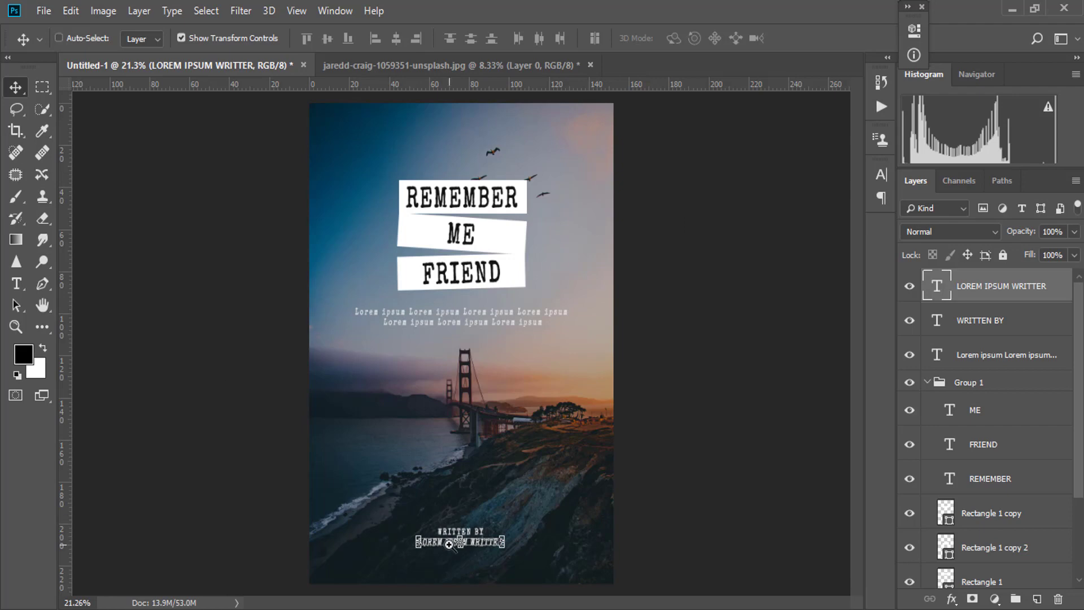
# Step: Shift the LOREM IPSUM WRITTER text slightly down to widen the gap below WRITTEN BY
pyautogui.scroll(2, 480, 551)
pyautogui.moveTo(492, 560); pyautogui.dragTo(499, 511)
pyautogui.scroll(1, 498, 512)
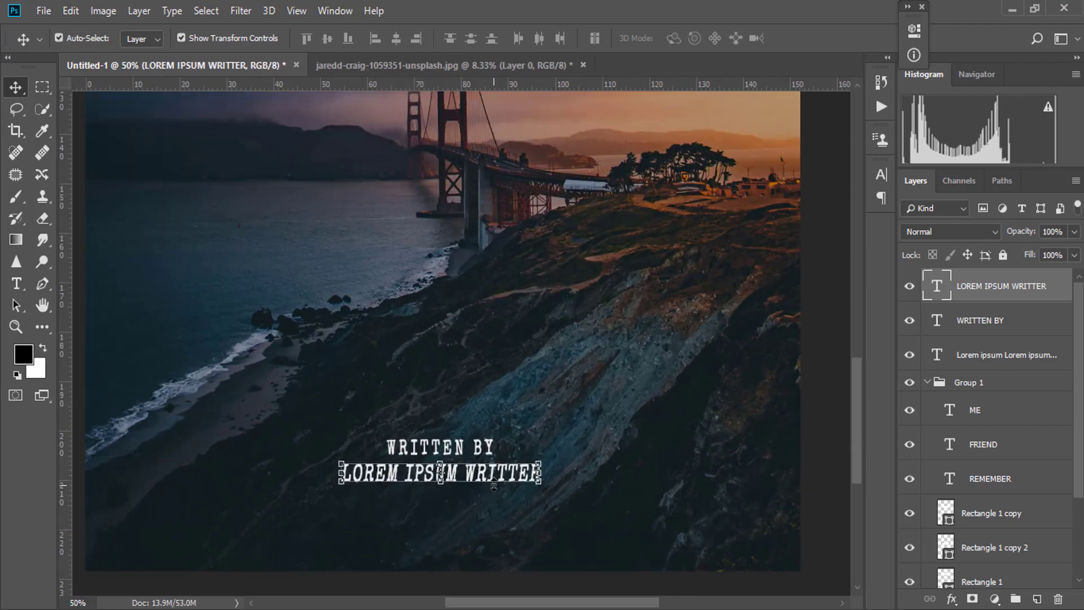
pyautogui.moveTo(493, 474); pyautogui.dragTo(493, 480)
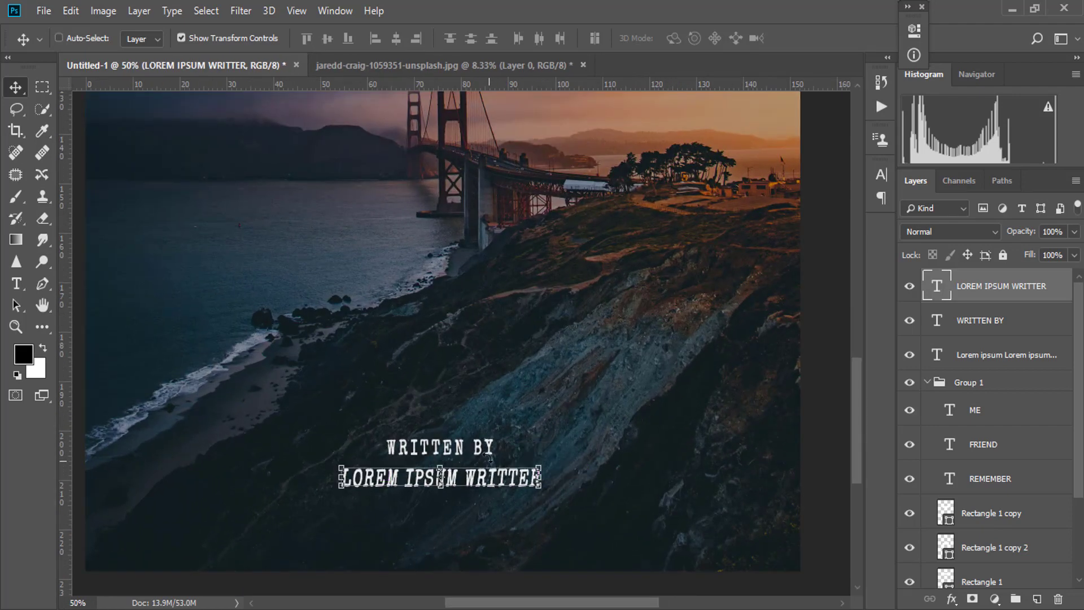
# Step: Group the LOREM IPSUM WRITTER, WRITTEN BY and Lorem ipsum caption text layers together
pyautogui.click(975, 325)
pyautogui.scroll(-2, 563, 388)
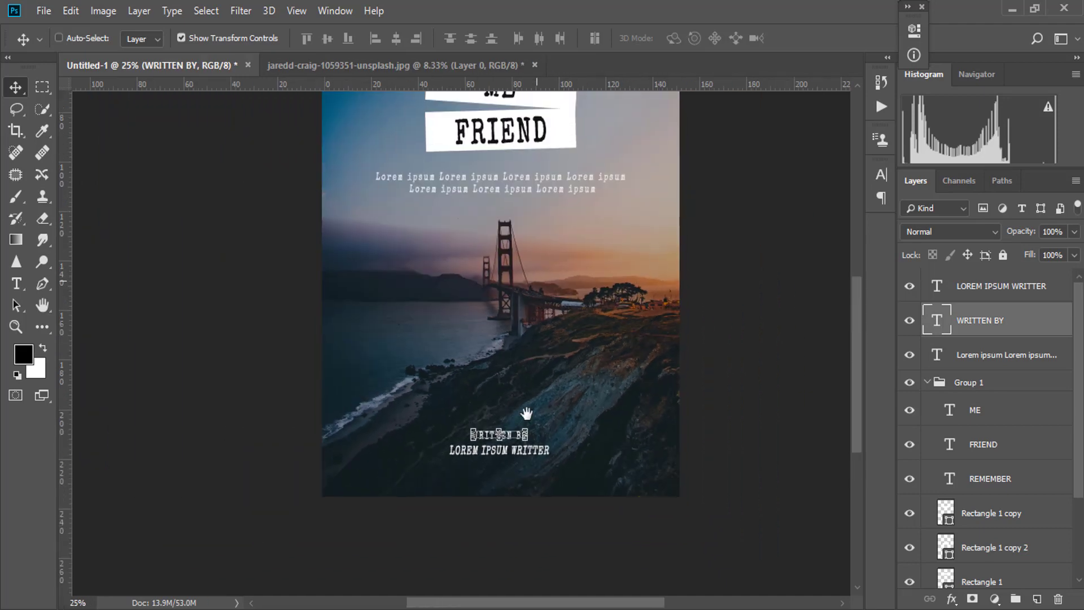
pyautogui.moveTo(516, 380); pyautogui.dragTo(515, 417)
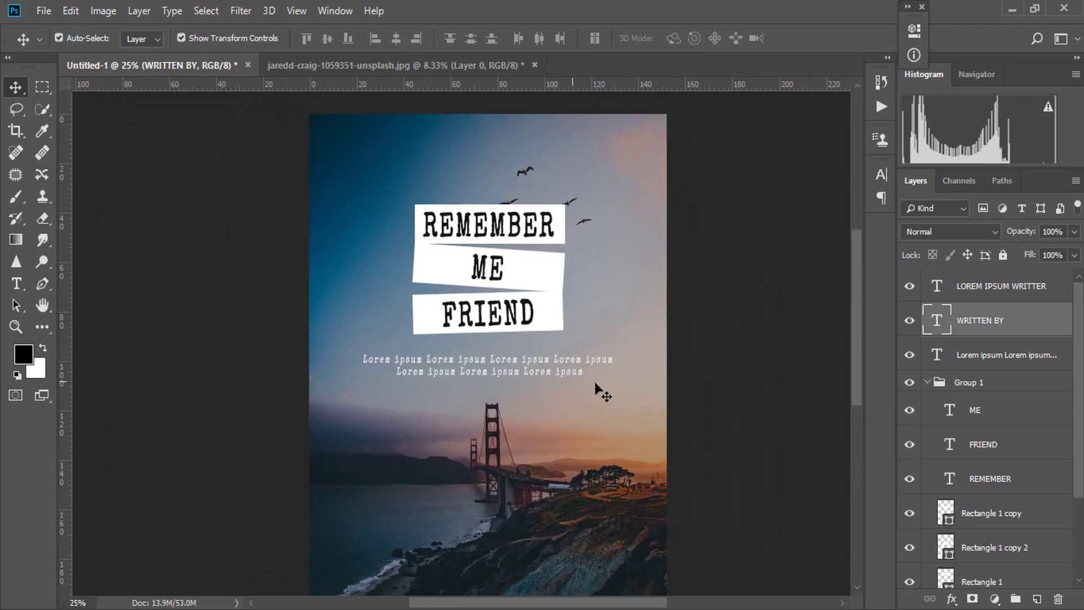
pyautogui.click(975, 294)
pyautogui.keyDown('shift'); pyautogui.click(986, 359); pyautogui.keyUp('shift')
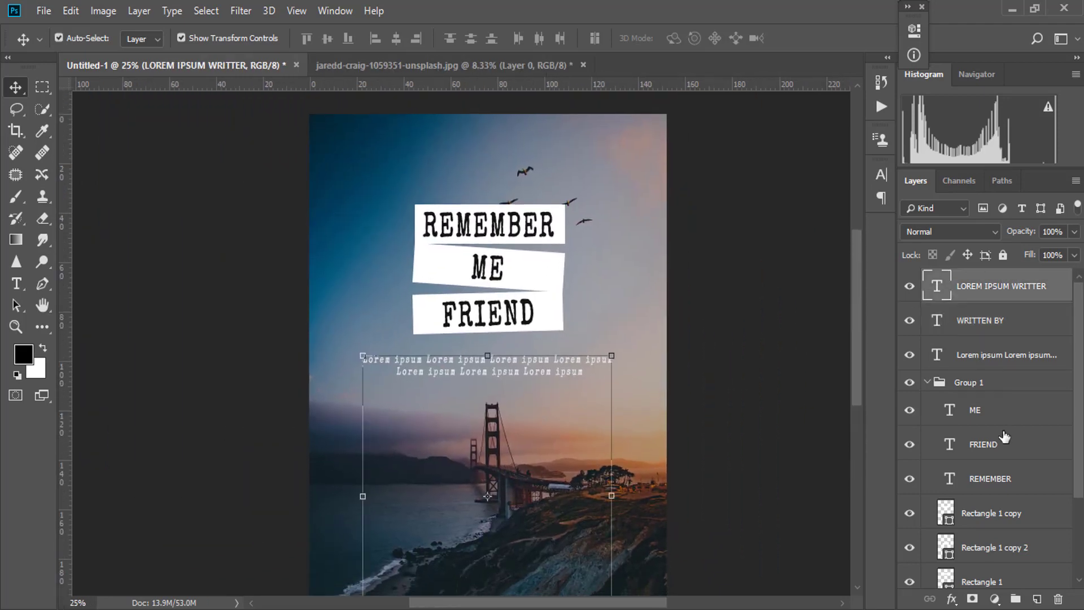
pyautogui.click(1016, 598)
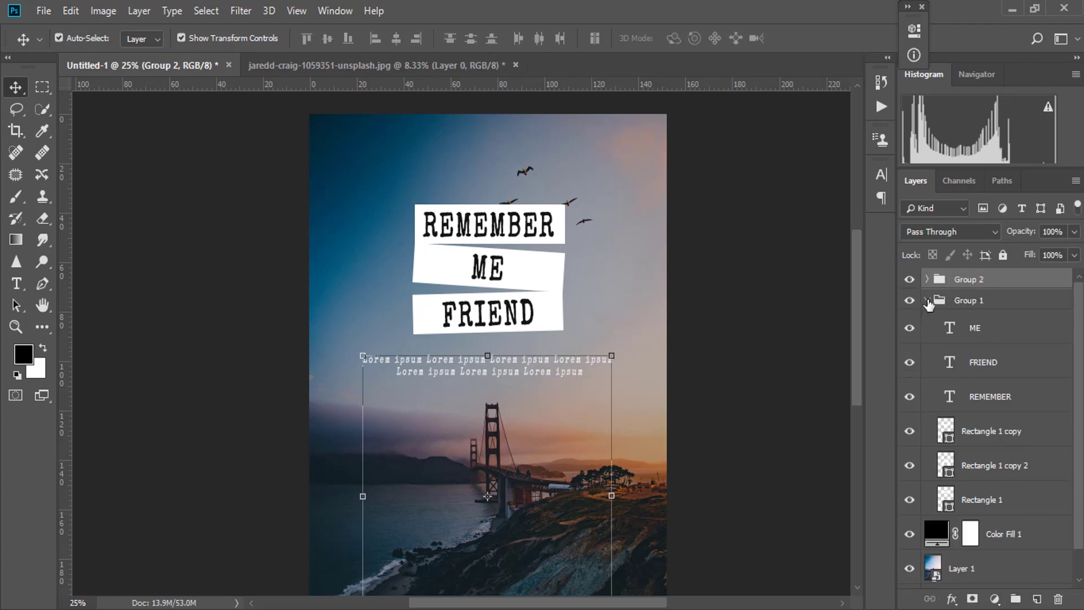
# Step: Try a lower fill on the white strip layer behind ME in Group 1
pyautogui.click(927, 299)
pyautogui.click(927, 300)
pyautogui.click(987, 433)
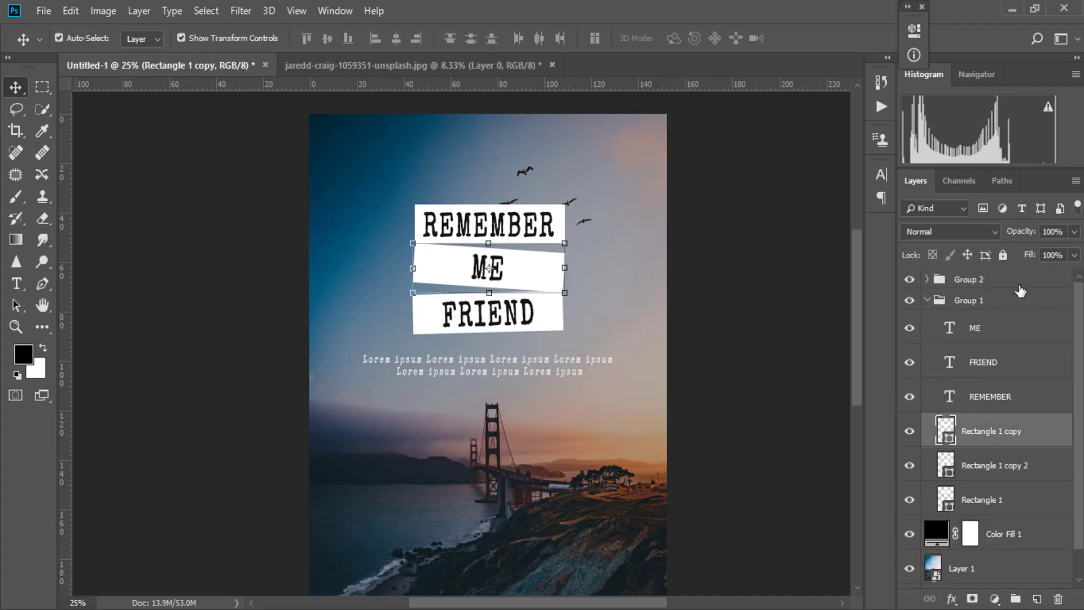
pyautogui.click(1075, 256)
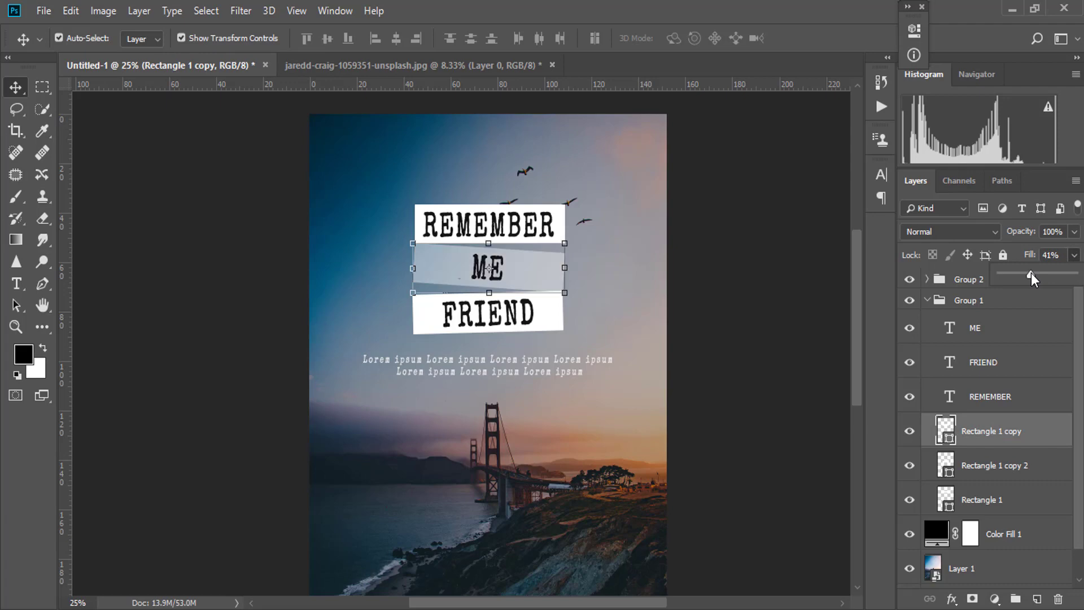
pyautogui.moveTo(1032, 273); pyautogui.dragTo(1074, 274)
pyautogui.click(967, 233)
pyautogui.click(1054, 253)
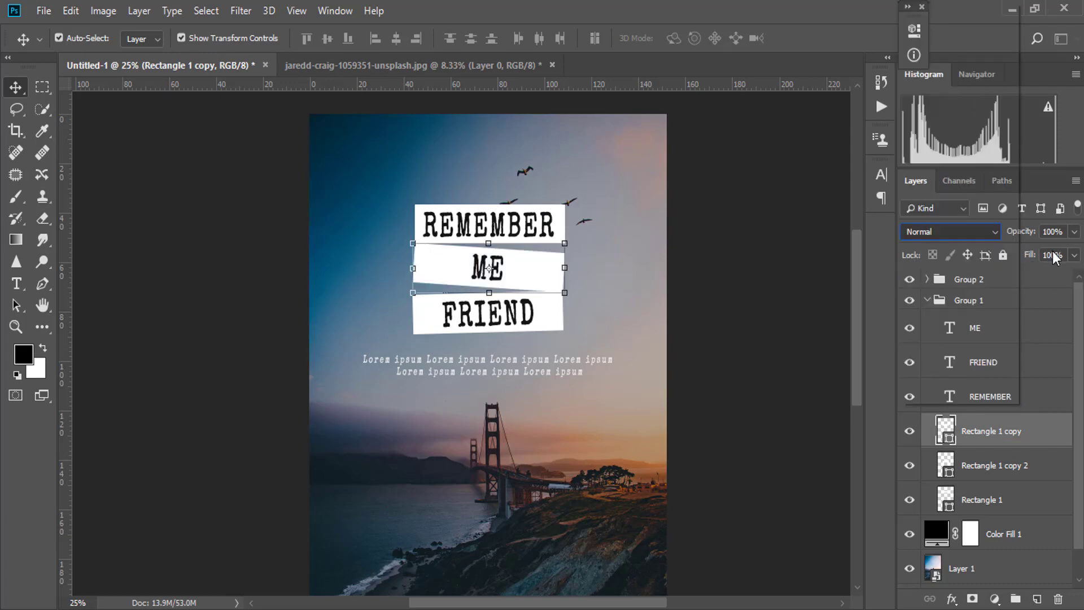
# Step: Recolour the white strip behind ME to light green
pyautogui.doubleClick(951, 440)
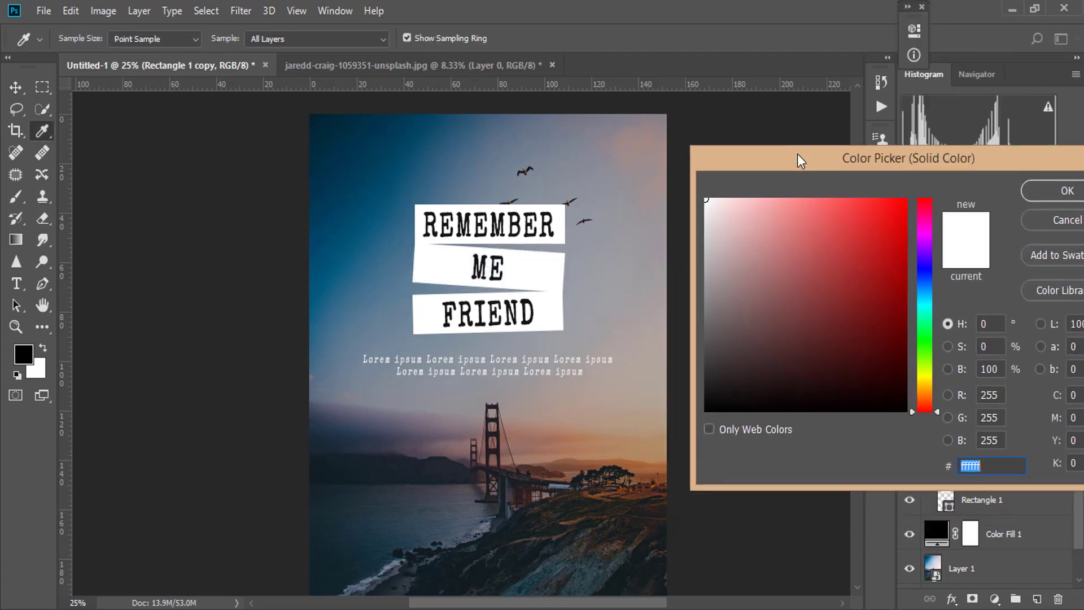
pyautogui.click(572, 313)
pyautogui.click(363, 315)
pyautogui.click(348, 240)
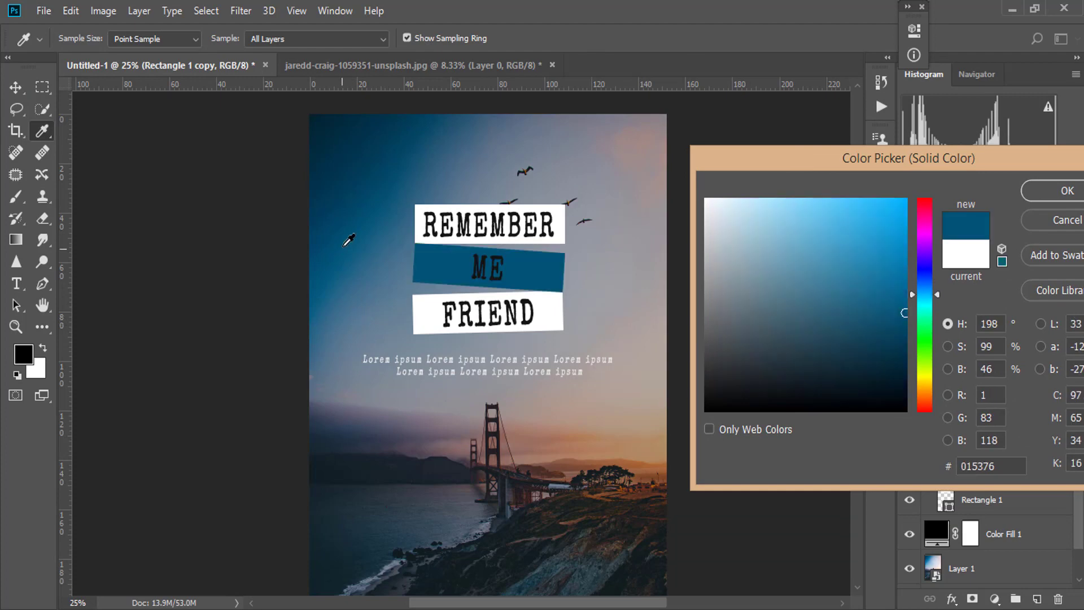
pyautogui.moveTo(802, 255)
pyautogui.mouseDown()
pyautogui.moveTo(796, 201)
pyautogui.moveTo(794, 229)
pyautogui.moveTo(784, 211)
pyautogui.mouseUp()
pyautogui.click(920, 346)
pyautogui.press('Return')
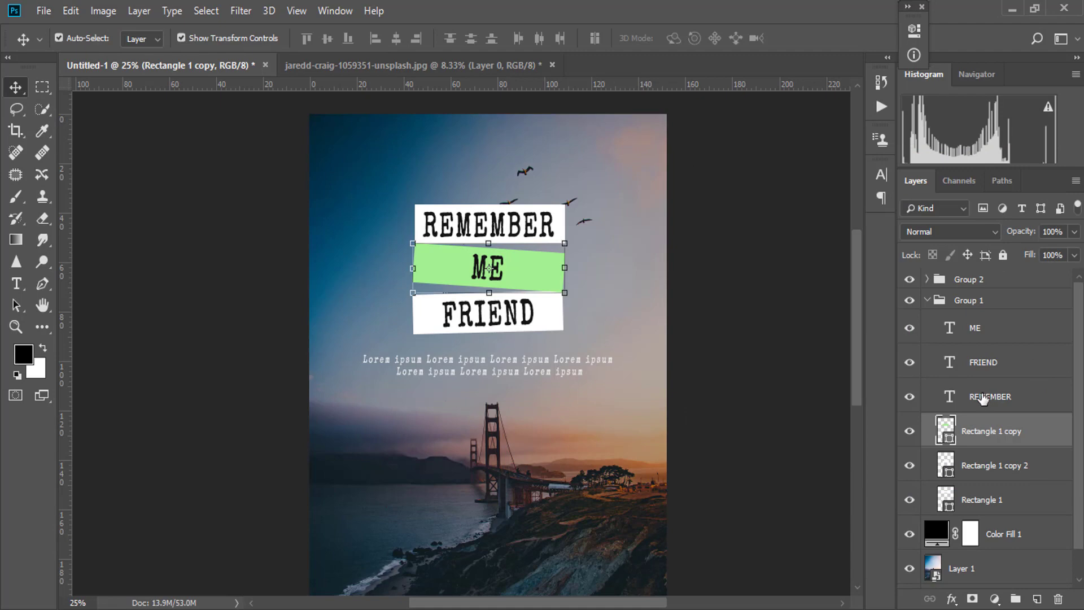
# Step: Recolour the strip behind FRIEND to light green #aef99c, starting from a colour sampled from the ME strip
pyautogui.doubleClick(950, 473)
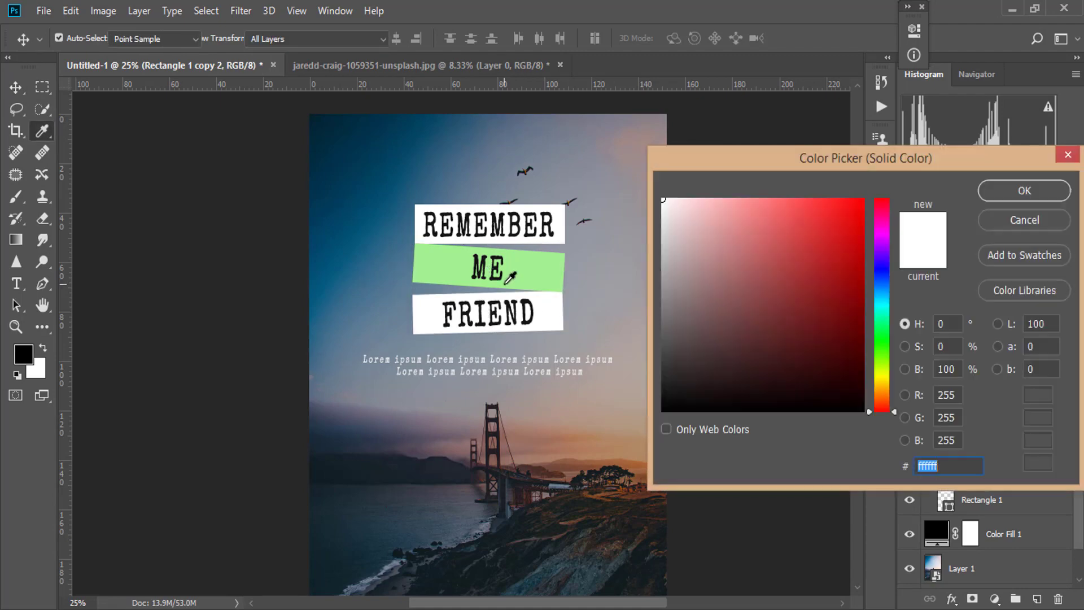
pyautogui.click(520, 275)
pyautogui.click(738, 202)
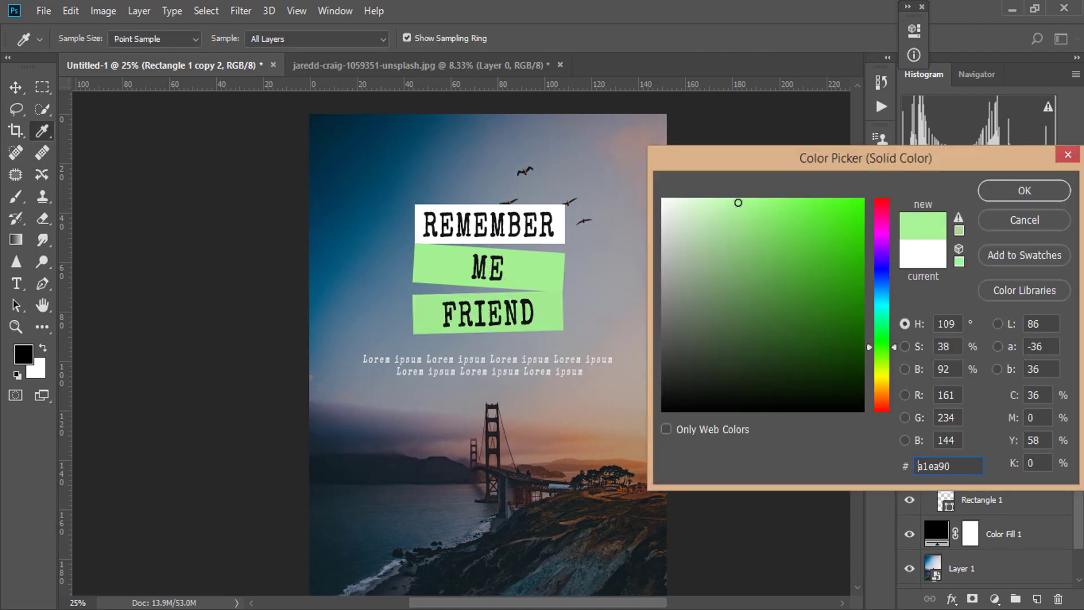
pyautogui.click(802, 203)
pyautogui.click(1024, 190)
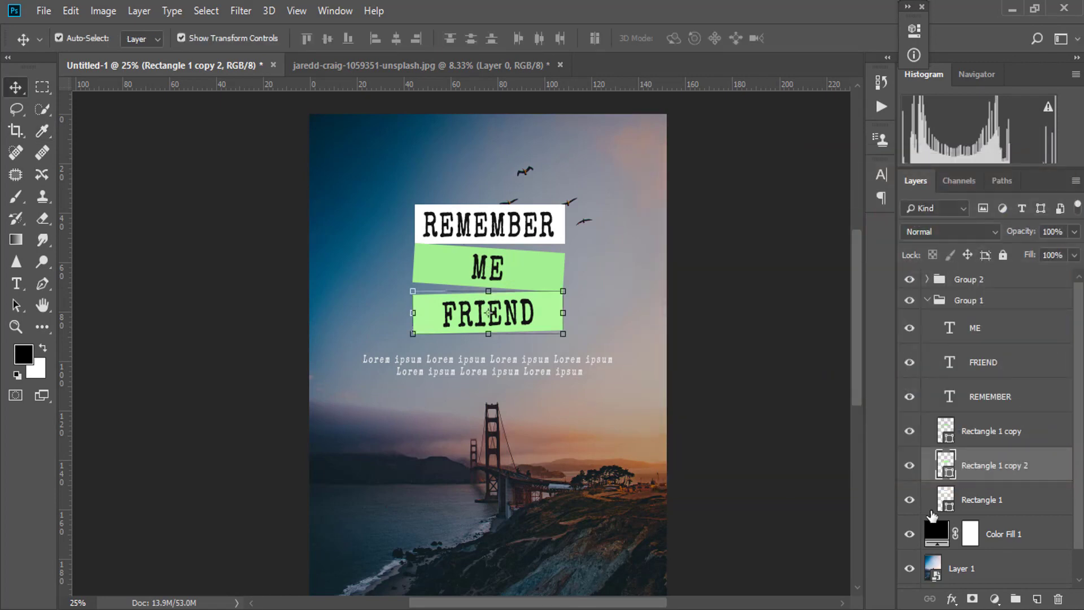
# Step: Recolour the strip behind REMEMBER to #aef99c, sampled from the FRIEND strip
pyautogui.click(952, 509)
pyautogui.doubleClick(953, 508)
pyautogui.click(553, 308)
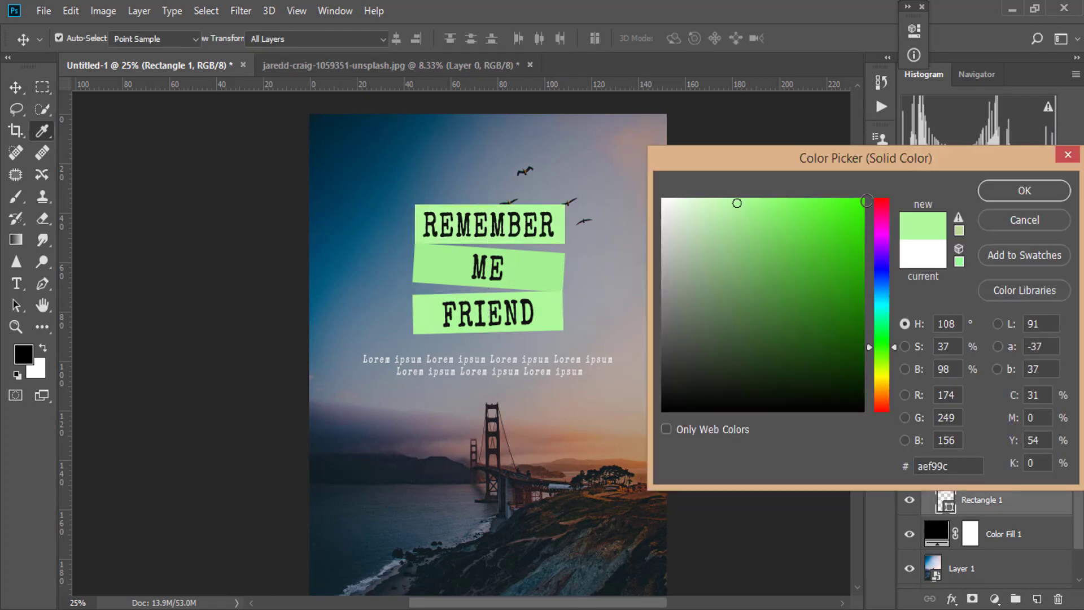
pyautogui.moveTo(737, 203)
pyautogui.mouseDown()
pyautogui.moveTo(712, 200)
pyautogui.moveTo(751, 199)
pyautogui.mouseUp()
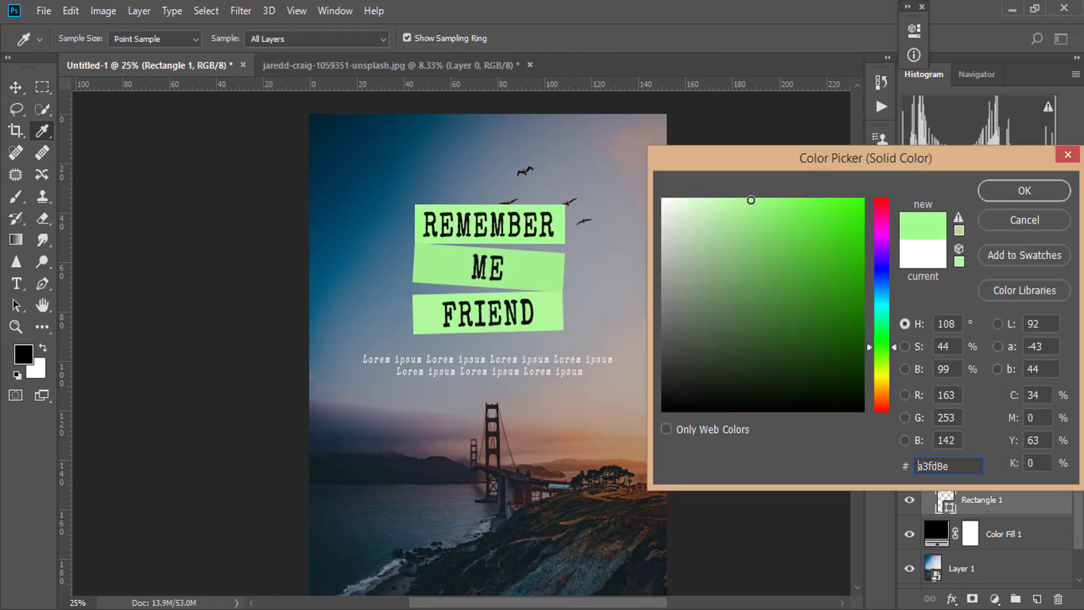
pyautogui.click(1025, 191)
# Step: Review the cover without transform controls and check the fill colour of the strip behind REMEMBER
pyautogui.scroll(-2, 588, 330)
pyautogui.scroll(1, 604, 317)
pyautogui.moveTo(604, 317); pyautogui.dragTo(628, 314)
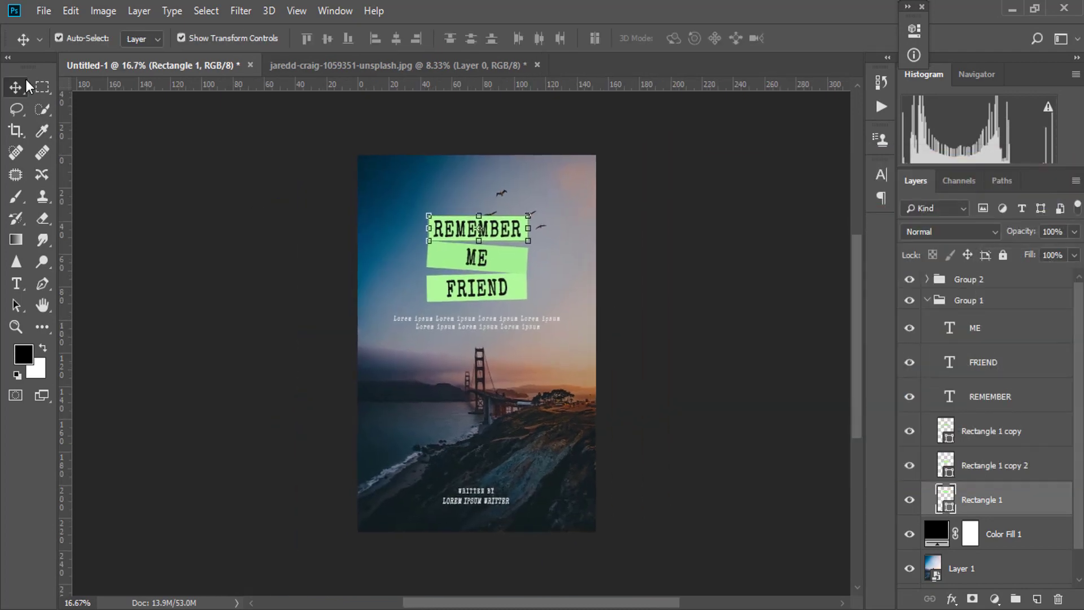
pyautogui.click(42, 87)
pyautogui.scroll(1, 547, 312)
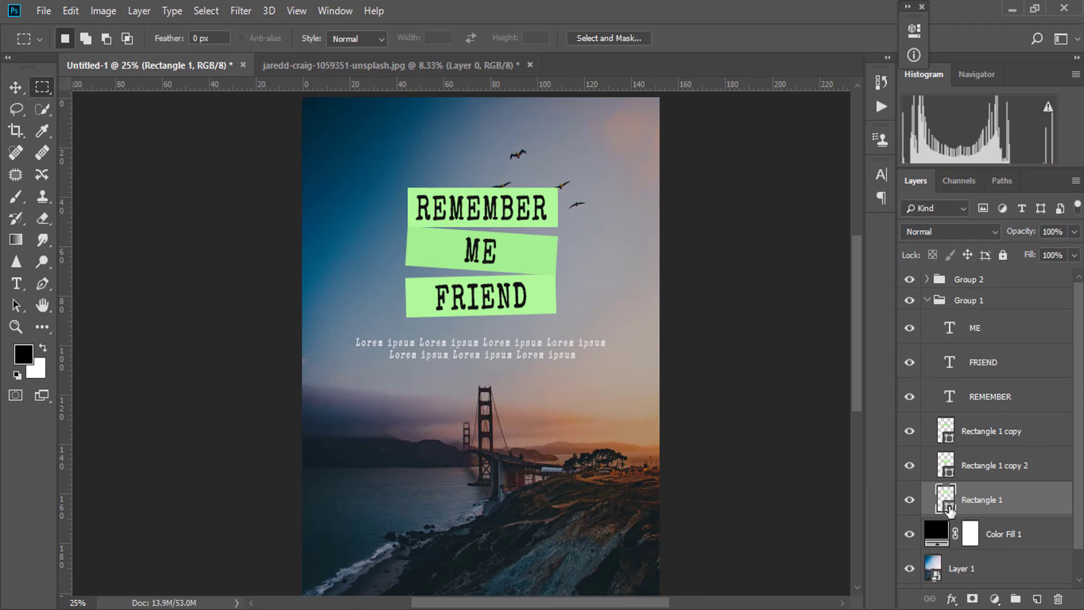
pyautogui.doubleClick(946, 497)
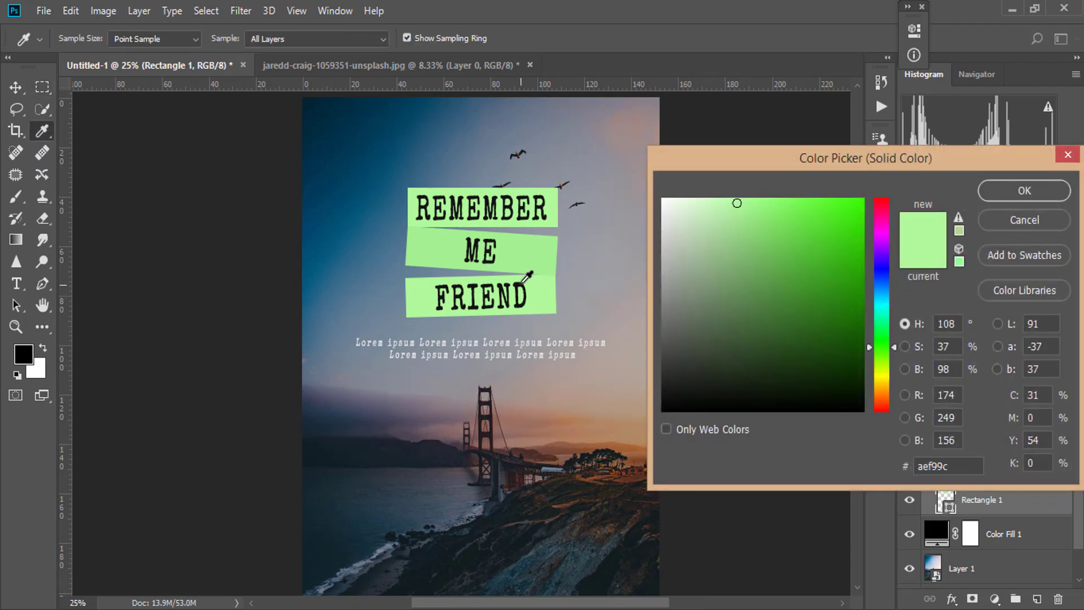
pyautogui.click(1024, 191)
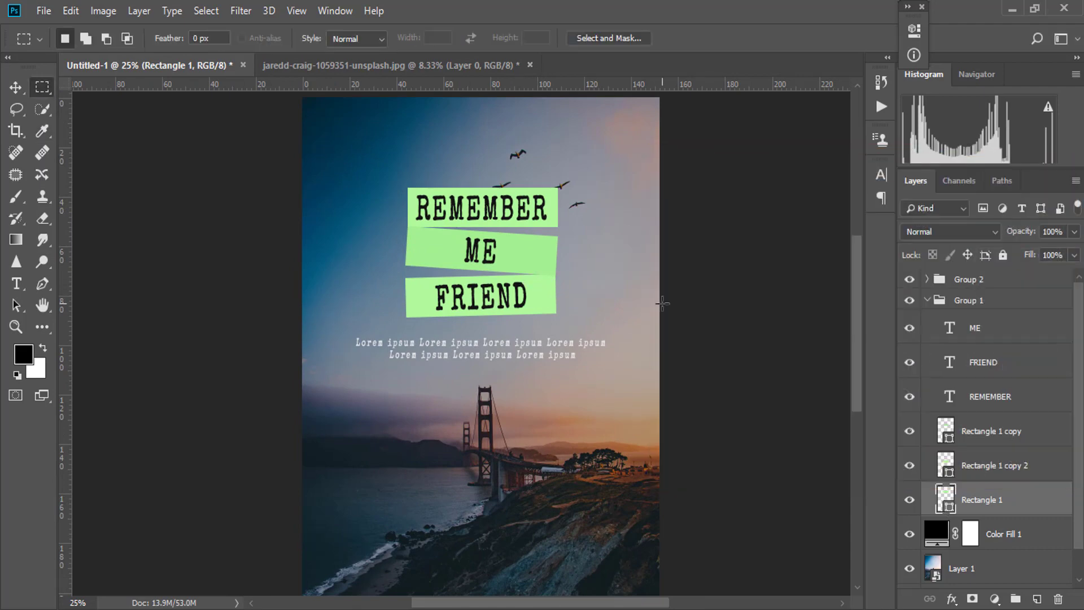
# Step: Group the three green strip layers inside Group 1 and leave the new group's fill at 100%
pyautogui.keyDown('shift'); pyautogui.click(987, 434); pyautogui.keyUp('shift')
pyautogui.moveTo(1011, 479); pyautogui.dragTo(1016, 598)
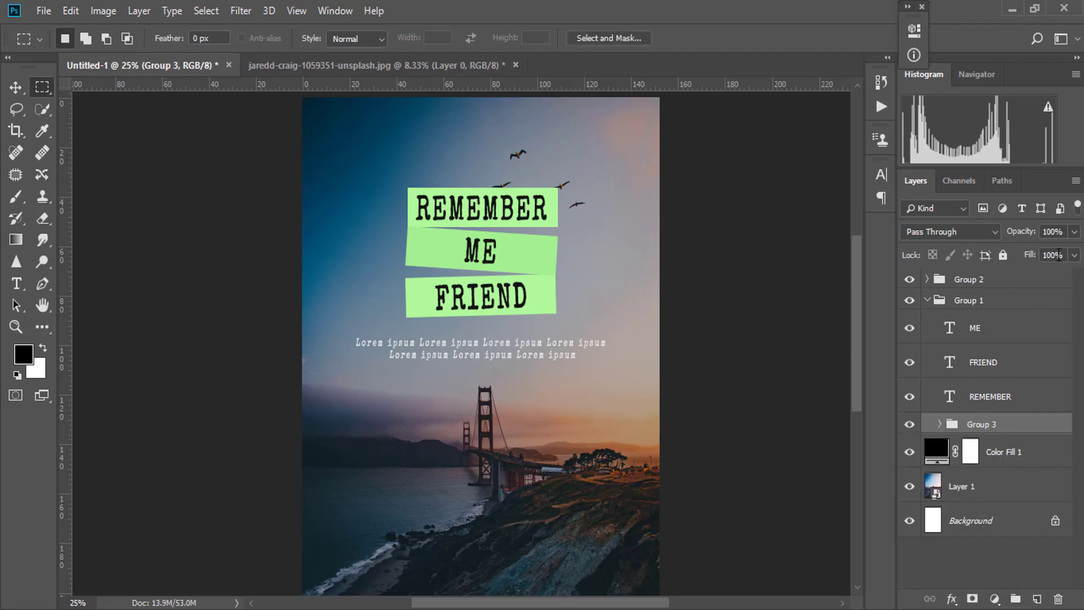
pyautogui.click(1074, 254)
pyautogui.moveTo(1048, 275); pyautogui.dragTo(1073, 275)
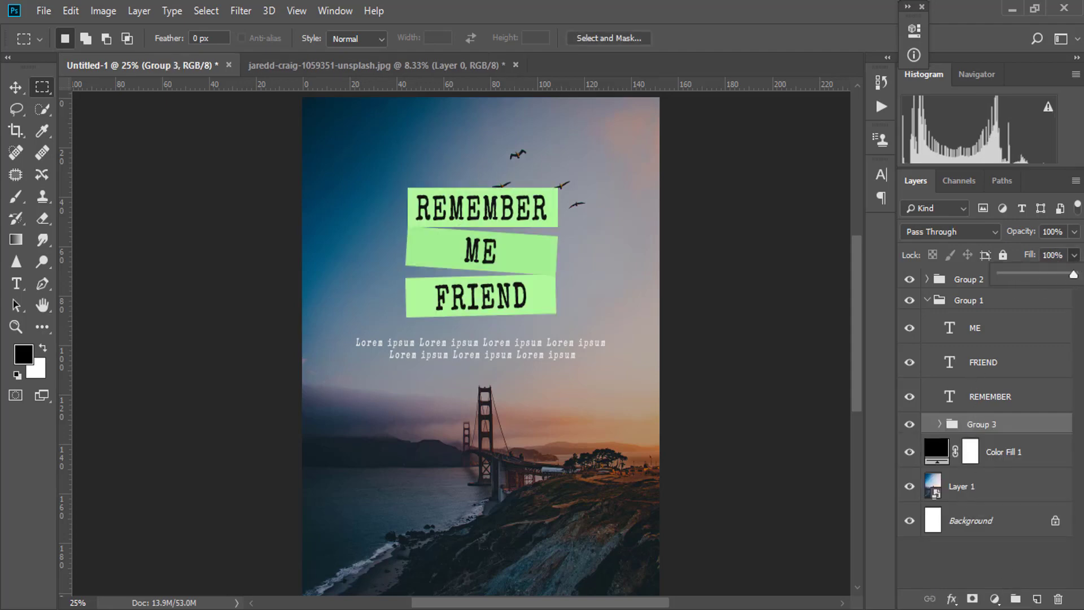
pyautogui.click(920, 266)
pyautogui.click(928, 300)
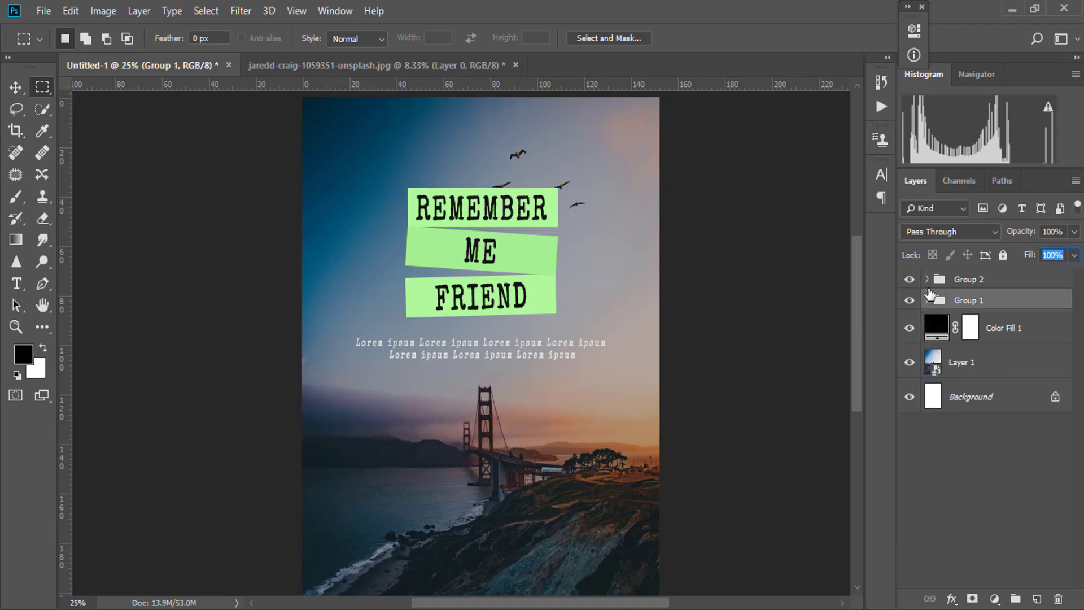
# Step: Compare the whole cover with and without the black Color Fill 1 overlay
pyautogui.keyDown('alt'); pyautogui.click(533, 330); pyautogui.keyUp('alt')
pyautogui.moveTo(491, 364); pyautogui.dragTo(569, 330)
pyautogui.click(513, 373)
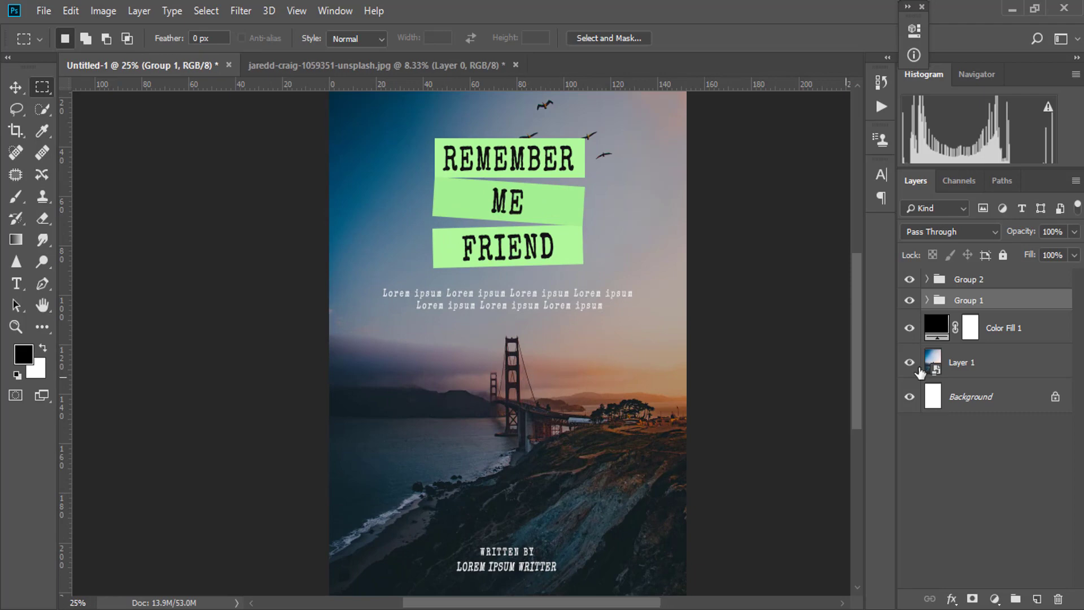
pyautogui.click(910, 330)
pyautogui.click(909, 331)
pyautogui.keyDown('alt'); pyautogui.click(641, 352); pyautogui.keyUp('alt')
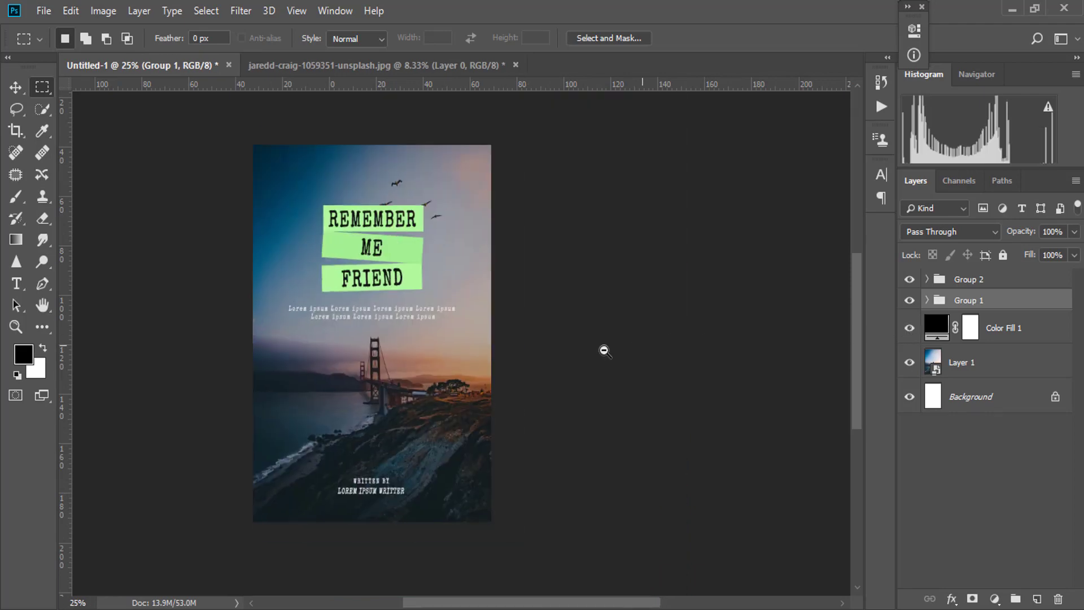
pyautogui.moveTo(541, 344); pyautogui.dragTo(694, 350)
# Step: Set the fill of the Color Fill 1 overlay to 50%
pyautogui.click(1023, 338)
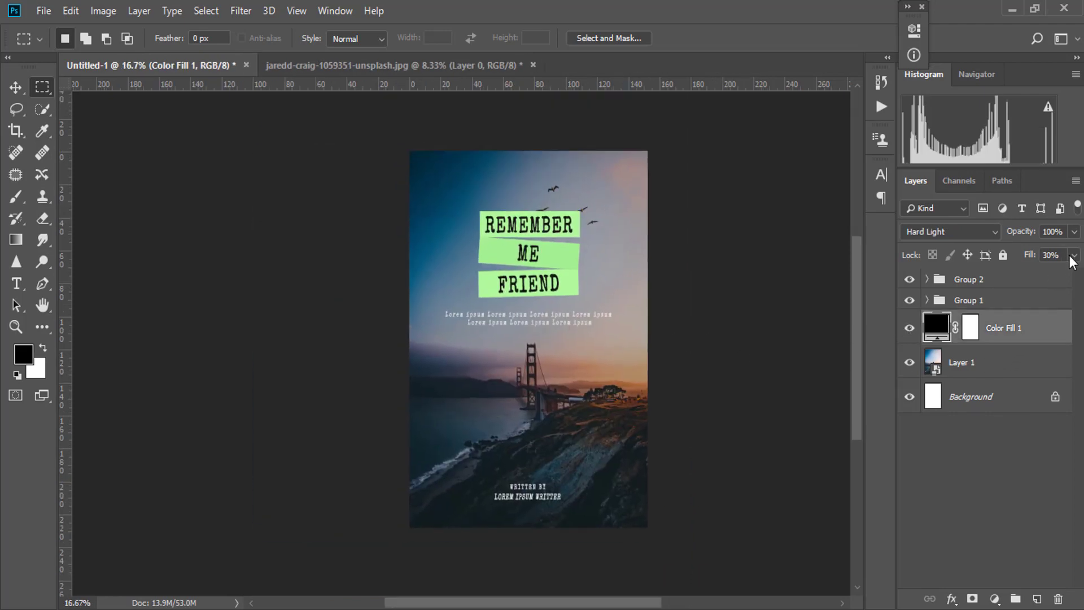
pyautogui.click(1074, 254)
pyautogui.moveTo(1076, 272); pyautogui.dragTo(1036, 274)
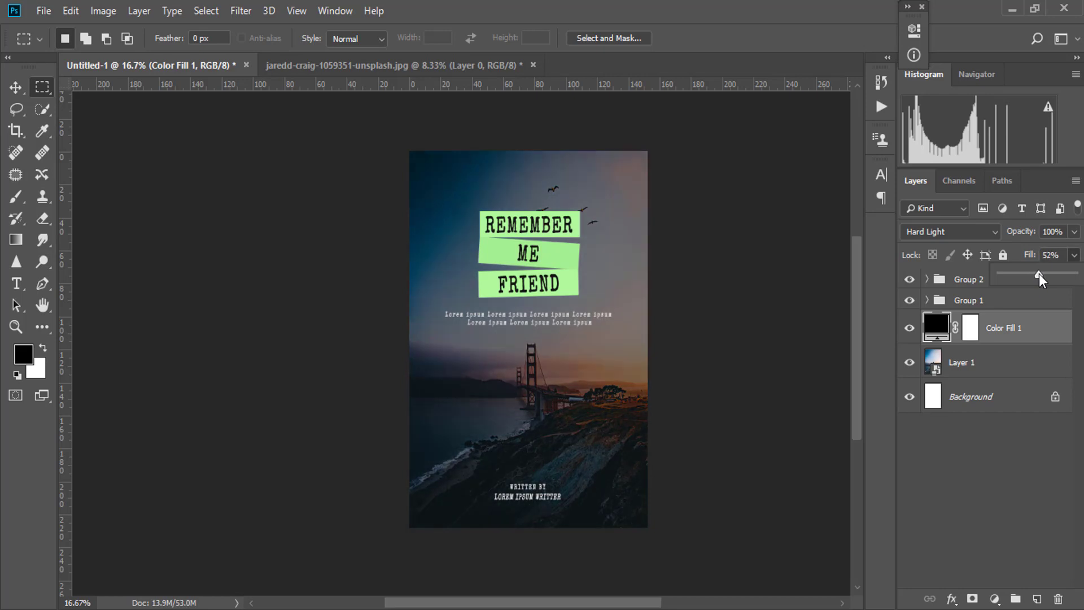
pyautogui.moveTo(1038, 275); pyautogui.dragTo(1037, 275)
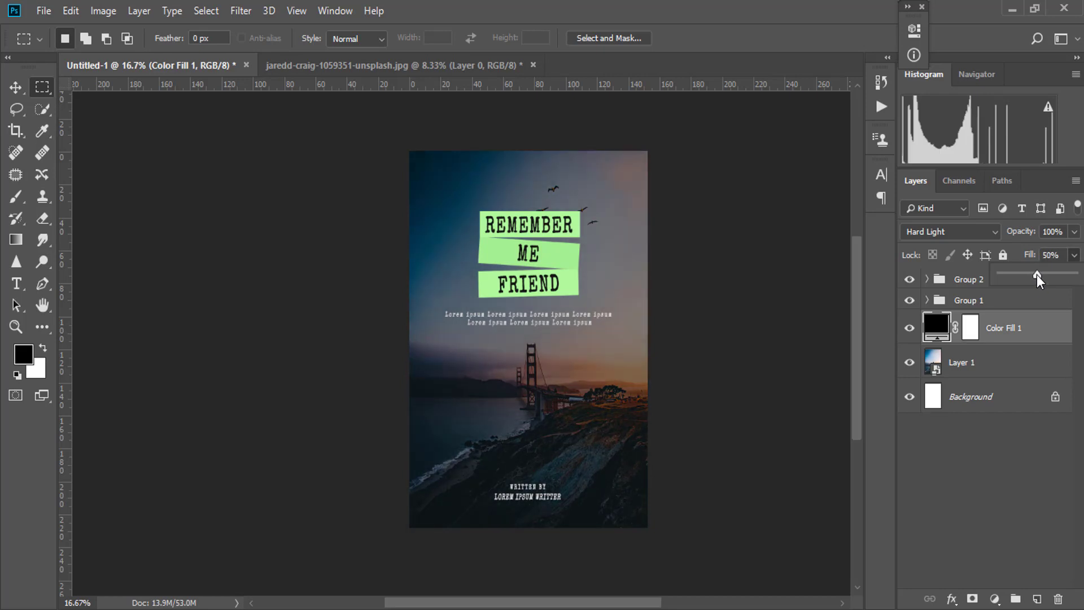
# Step: Add a Color Lookup adjustment layer directly above the Color Fill 1 layer
pyautogui.click(995, 598)
pyautogui.click(1006, 505)
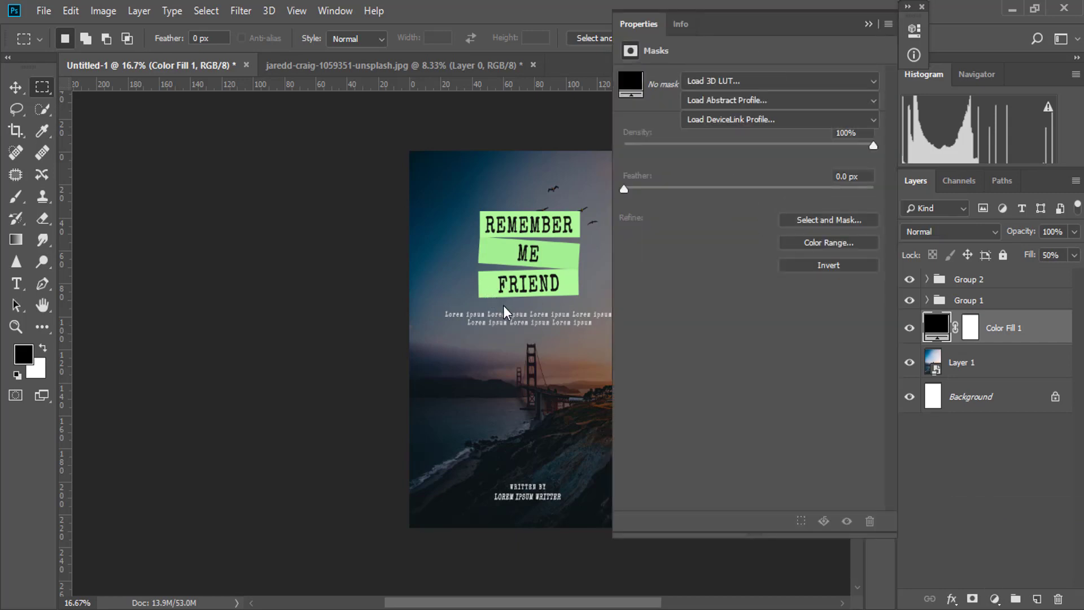
pyautogui.scroll(1, 491, 291)
pyautogui.moveTo(501, 264); pyautogui.dragTo(431, 246)
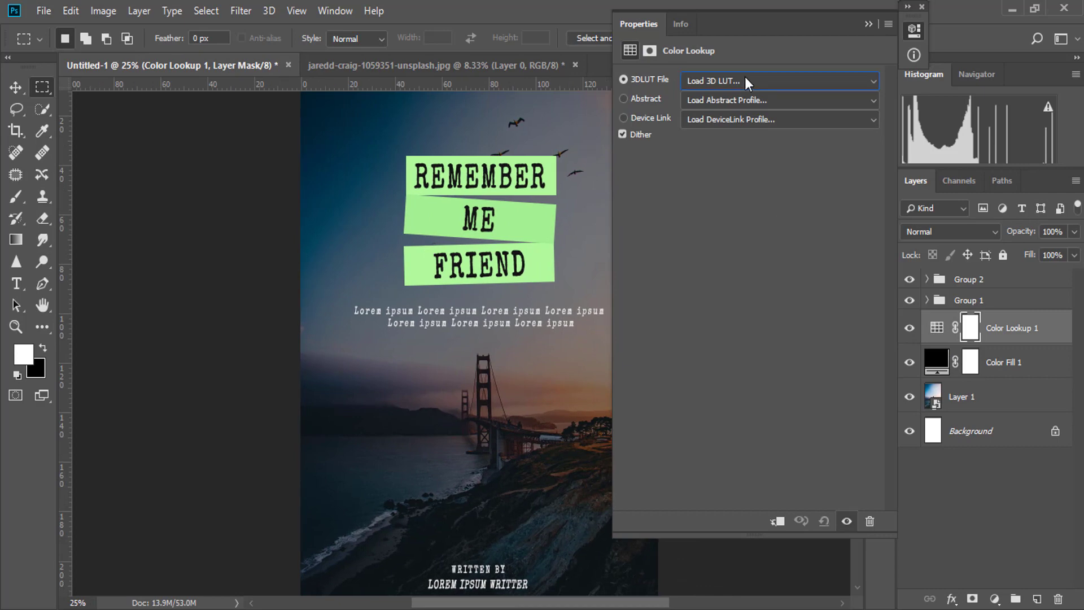
# Step: Try the LateSunset, Moonlight and Kodak 5218 Kodak 2395 3D LUTs on the Color Lookup layer
pyautogui.click(747, 83)
pyautogui.click(745, 483)
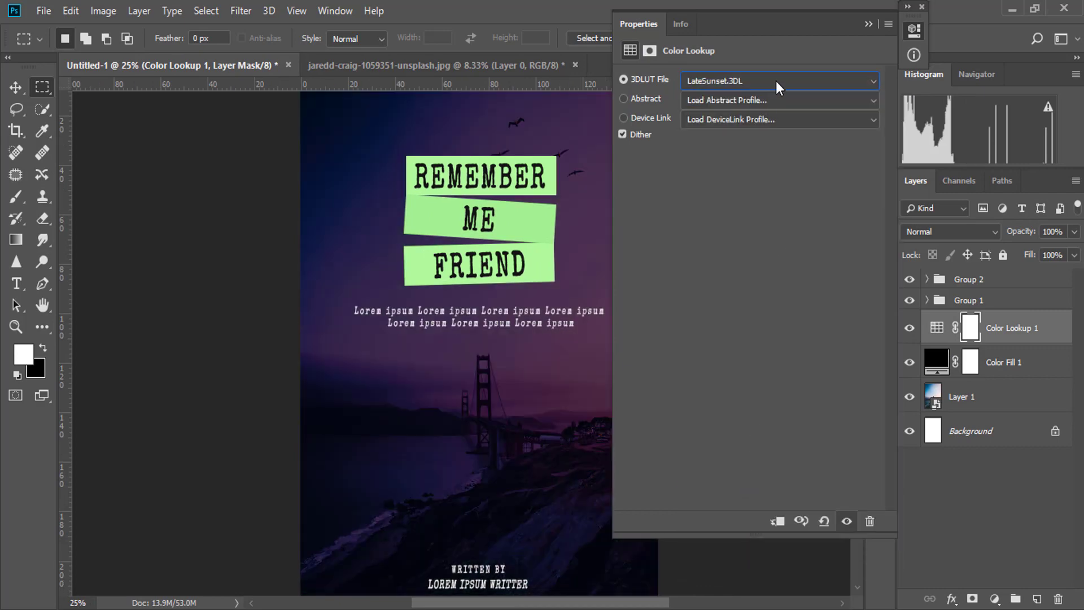
pyautogui.click(777, 83)
pyautogui.click(727, 501)
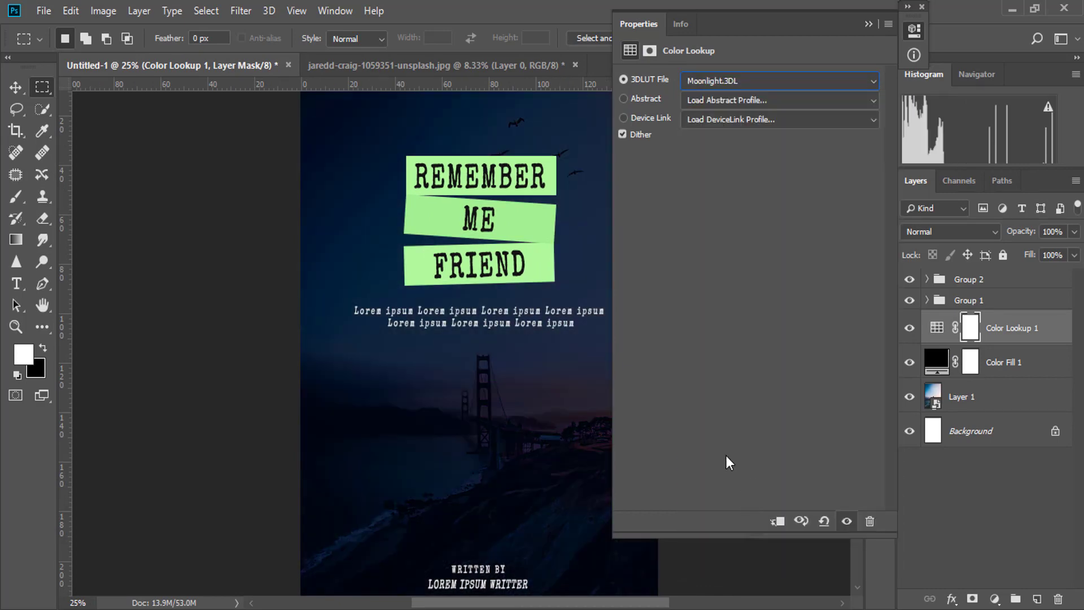
pyautogui.press('Up')
pyautogui.press('Up')
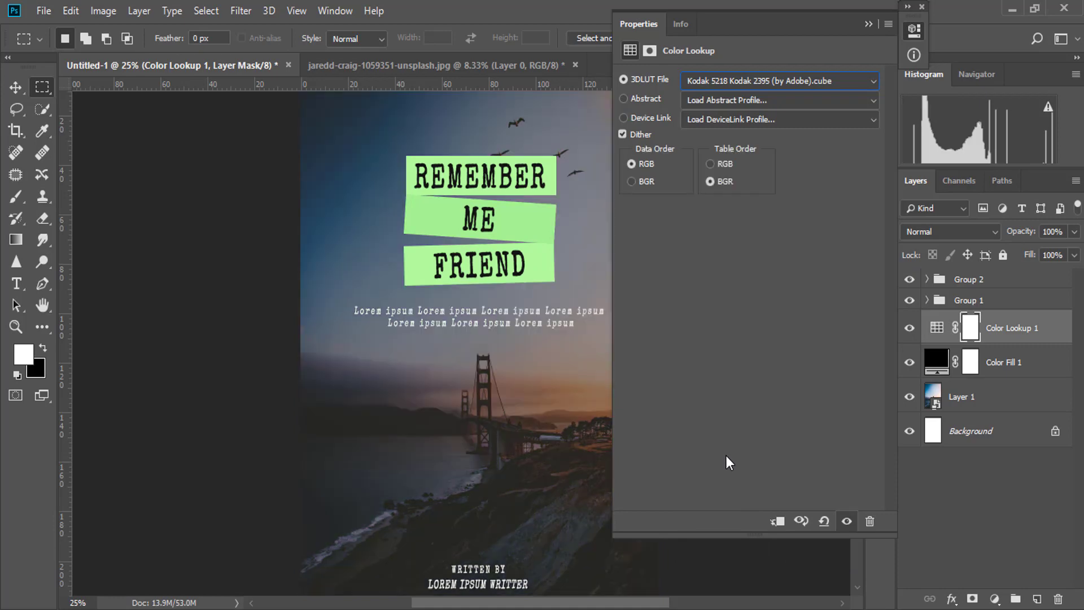
# Step: Try the TealOrangePlusContrast.3DL LUT on the Color Lookup layer and reopen its settings
pyautogui.click(763, 80)
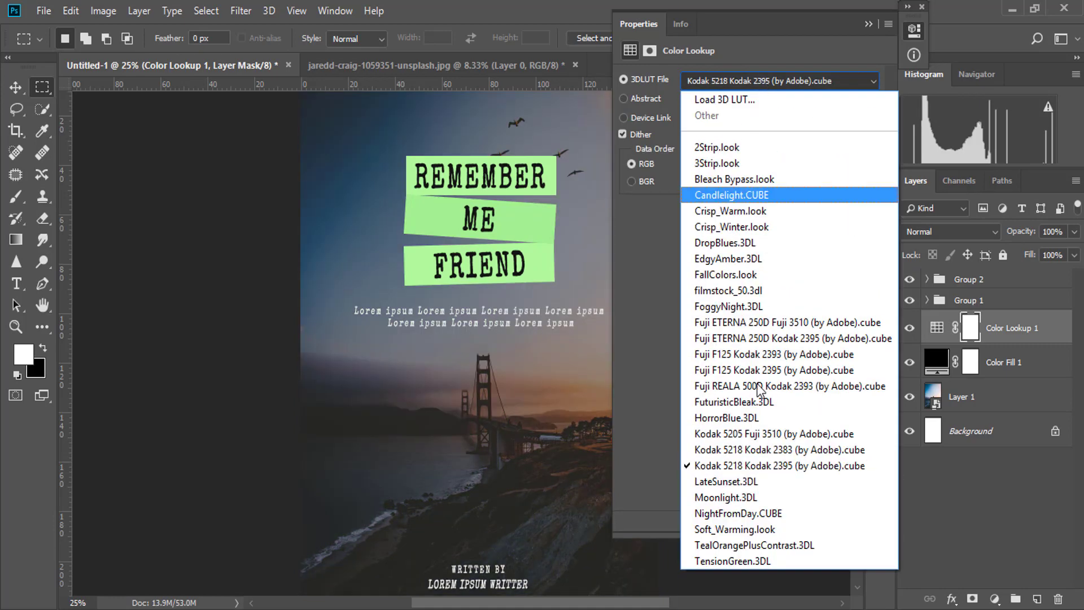
pyautogui.click(746, 545)
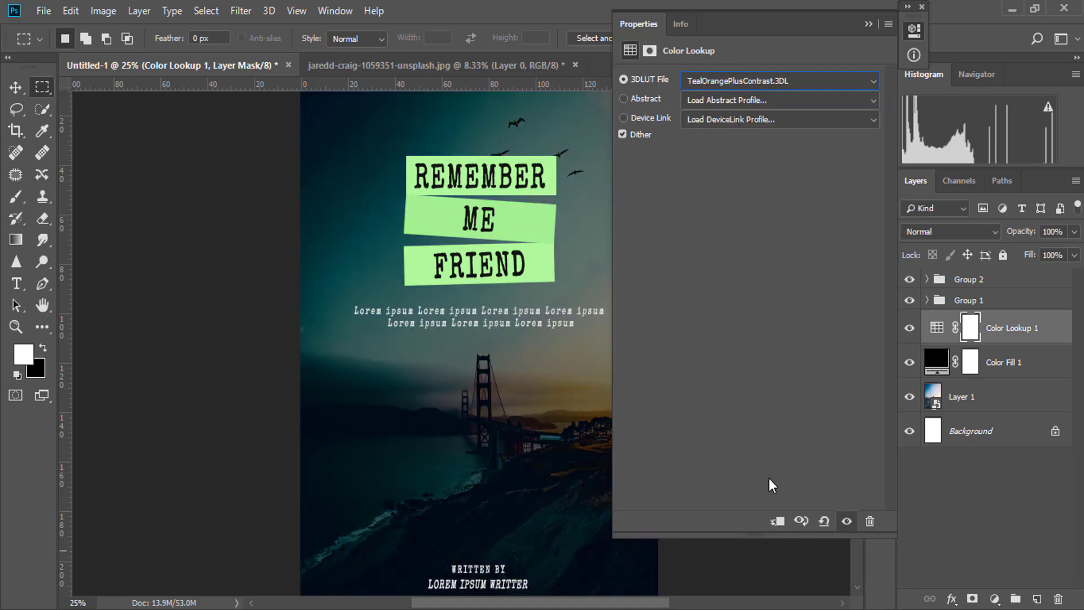
pyautogui.click(869, 24)
pyautogui.doubleClick(937, 328)
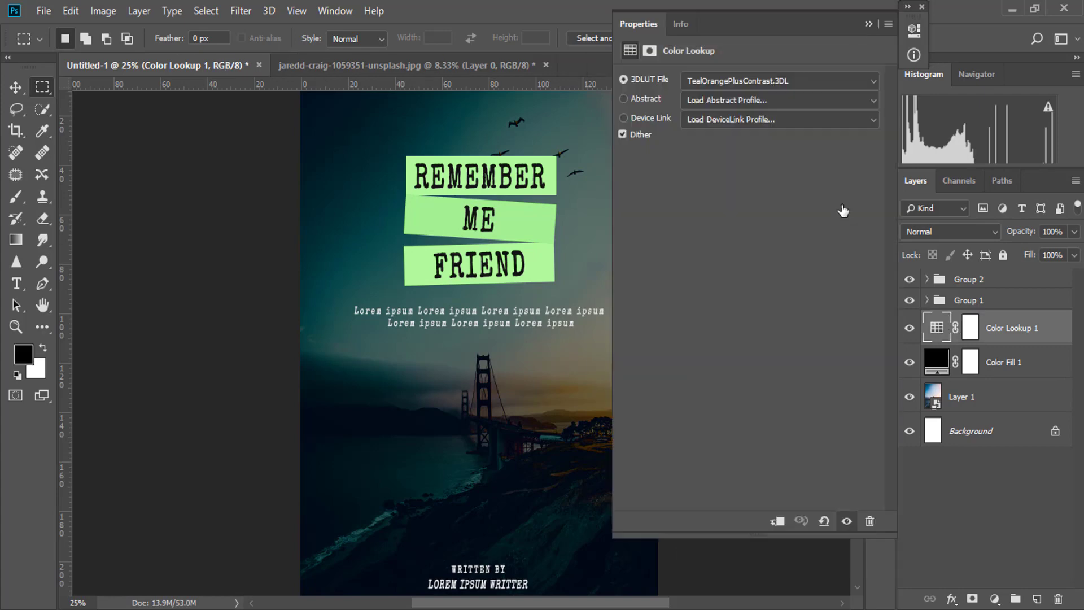
# Step: Try the abstract profiles Gold-Blue, Gold-Crimson and Green-Red on the Color Lookup layer
pyautogui.click(780, 100)
pyautogui.click(763, 198)
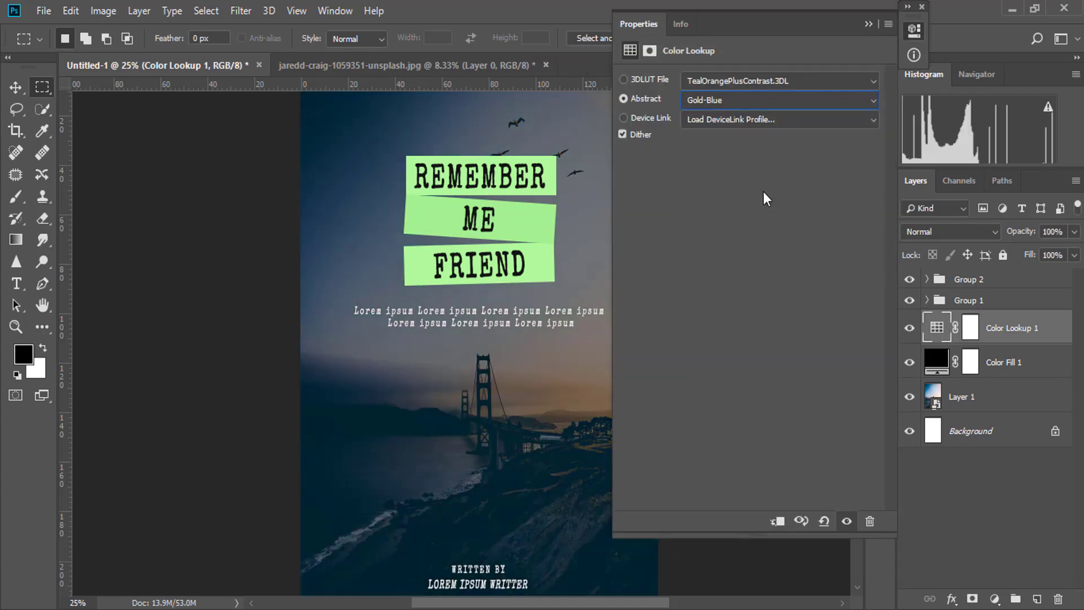
pyautogui.click(748, 99)
pyautogui.click(724, 213)
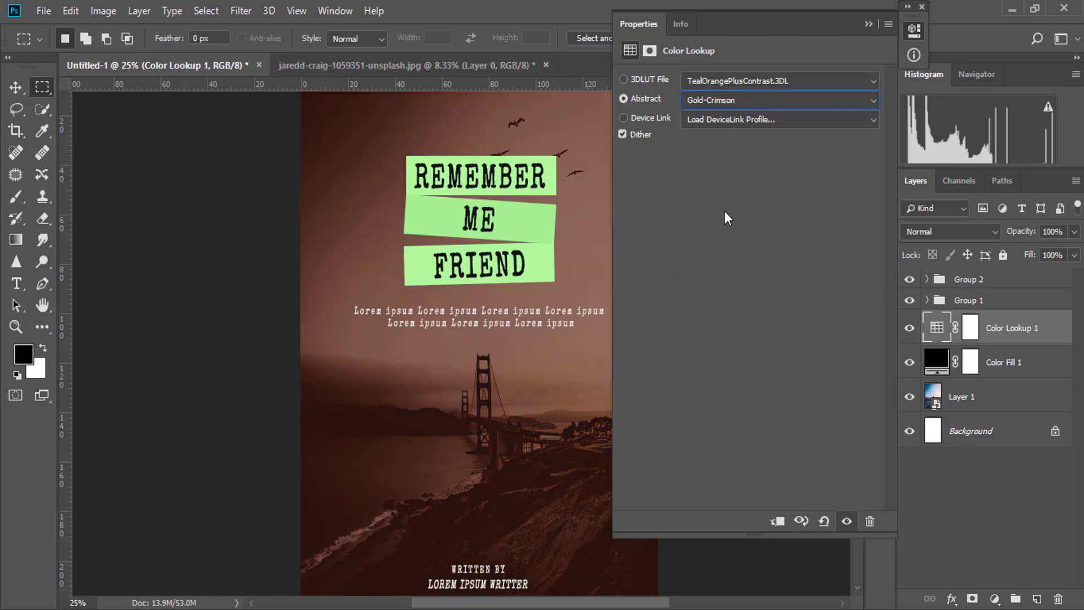
pyautogui.click(729, 101)
pyautogui.click(733, 229)
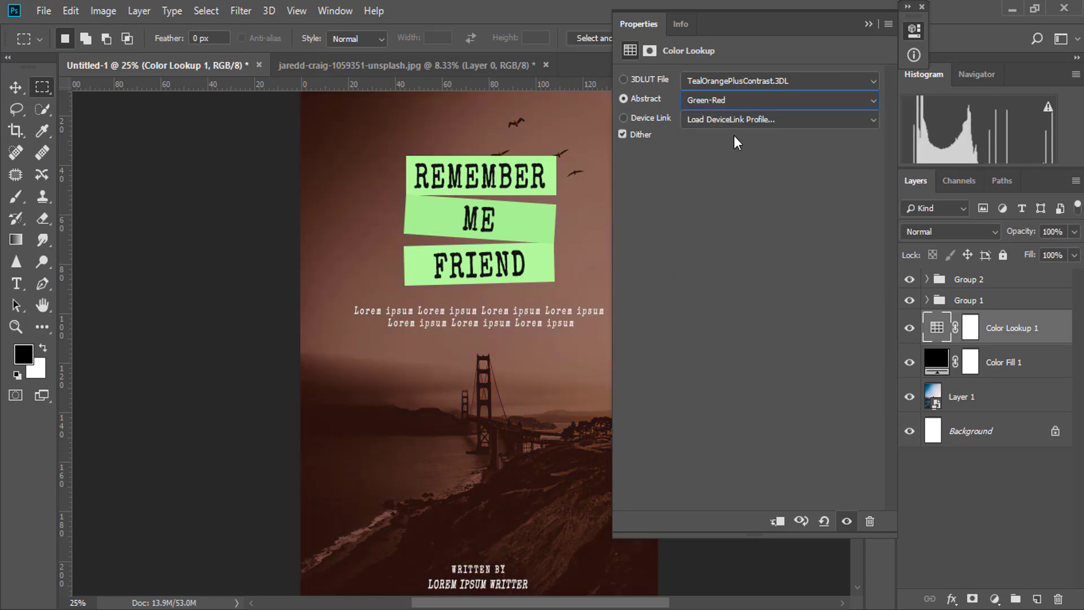
# Step: Apply the Sienna-Blue abstract profile to the Color Lookup layer
pyautogui.click(735, 105)
pyautogui.click(737, 264)
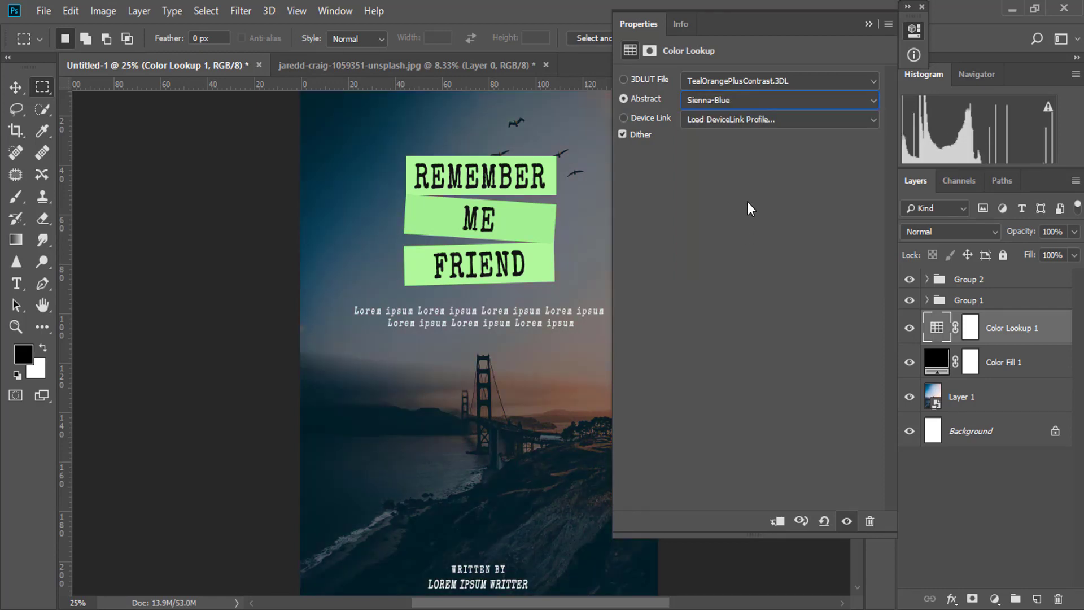
# Step: Compare the cover with and without Color Lookup and apply the TealMagentaGold device link profile
pyautogui.click(845, 521)
pyautogui.click(845, 521)
pyautogui.click(822, 120)
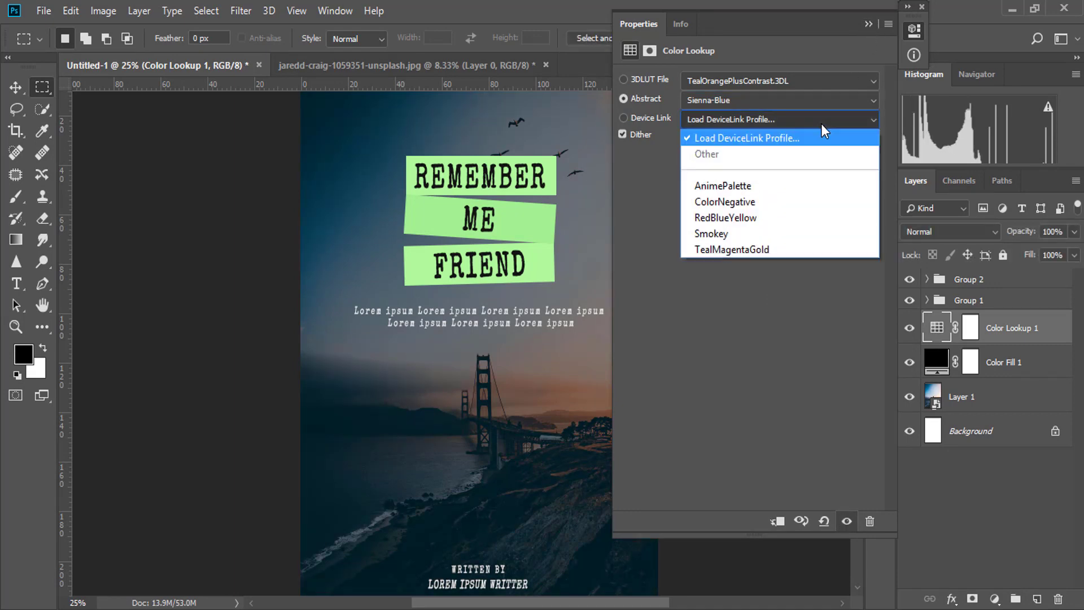
pyautogui.click(821, 124)
pyautogui.click(839, 114)
pyautogui.click(765, 245)
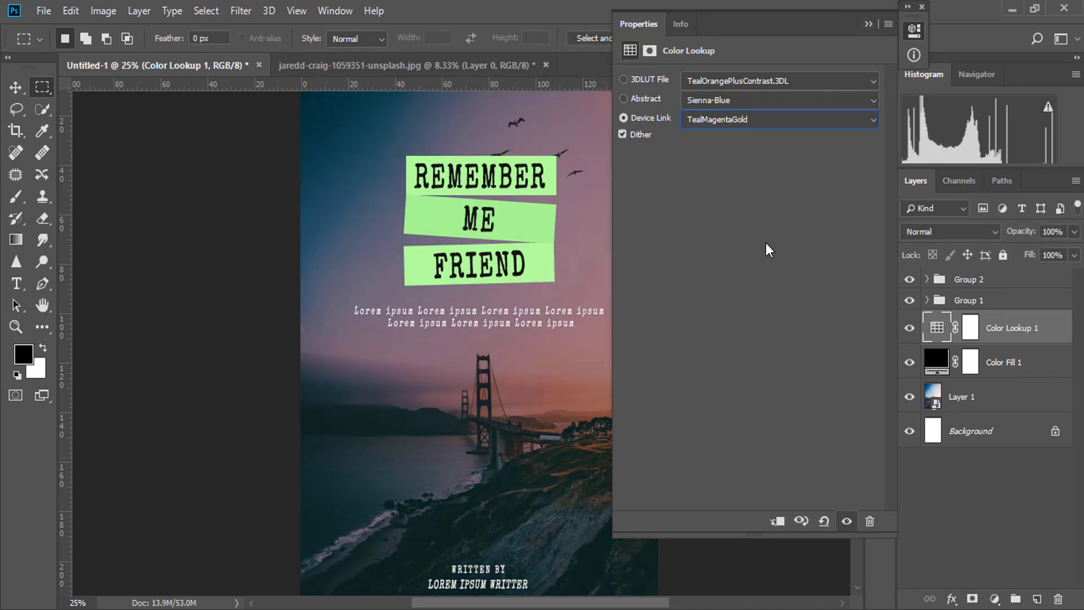
pyautogui.scroll(-1, 508, 321)
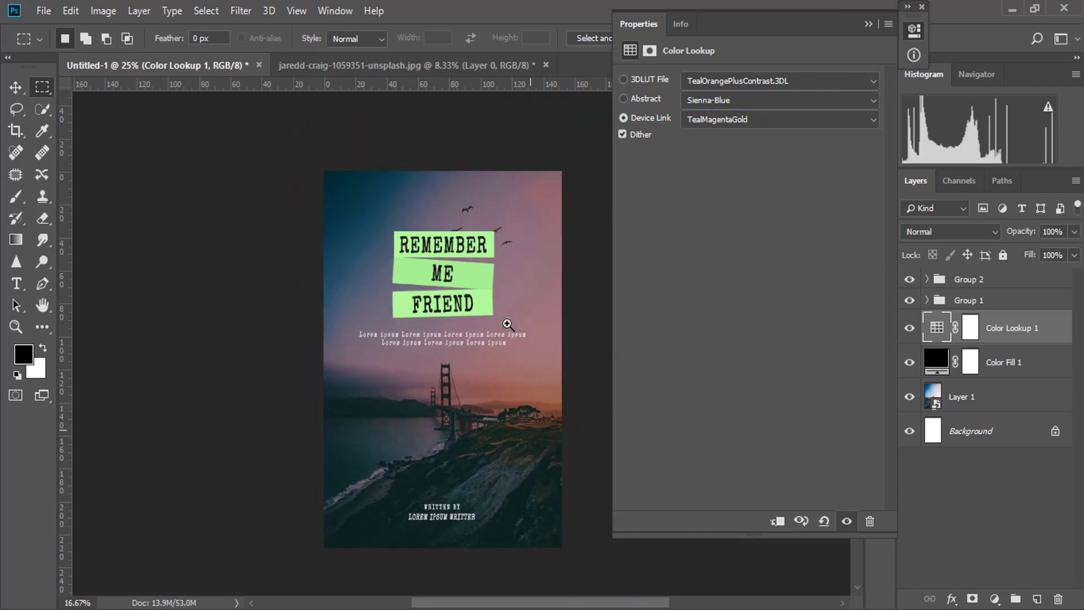
# Step: Choose to load a custom device link profile and compare the cover with and without the Color Lookup adjustment
pyautogui.click(764, 124)
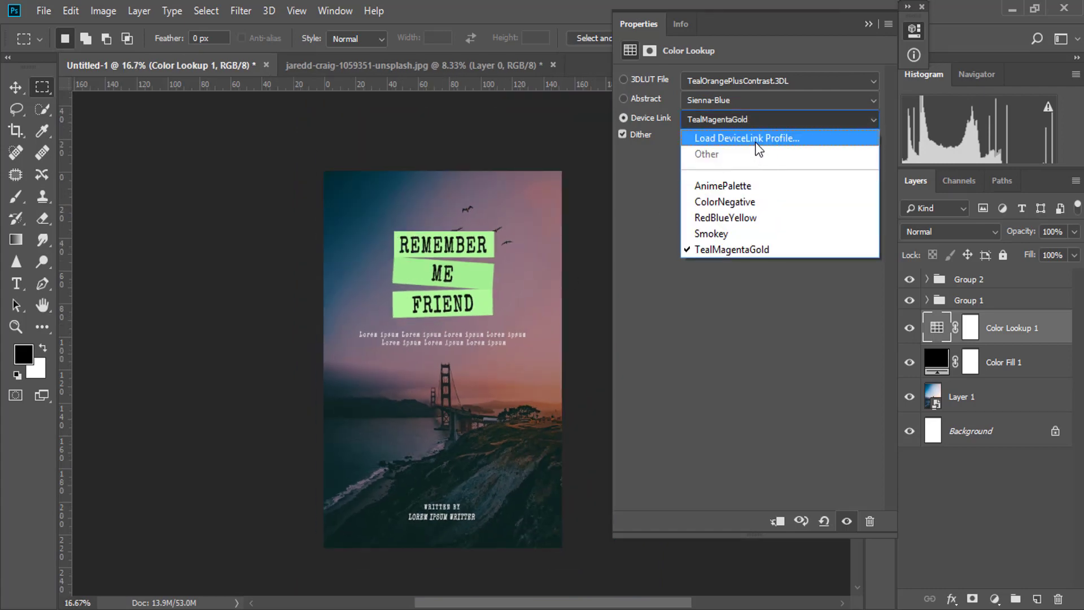
pyautogui.click(747, 142)
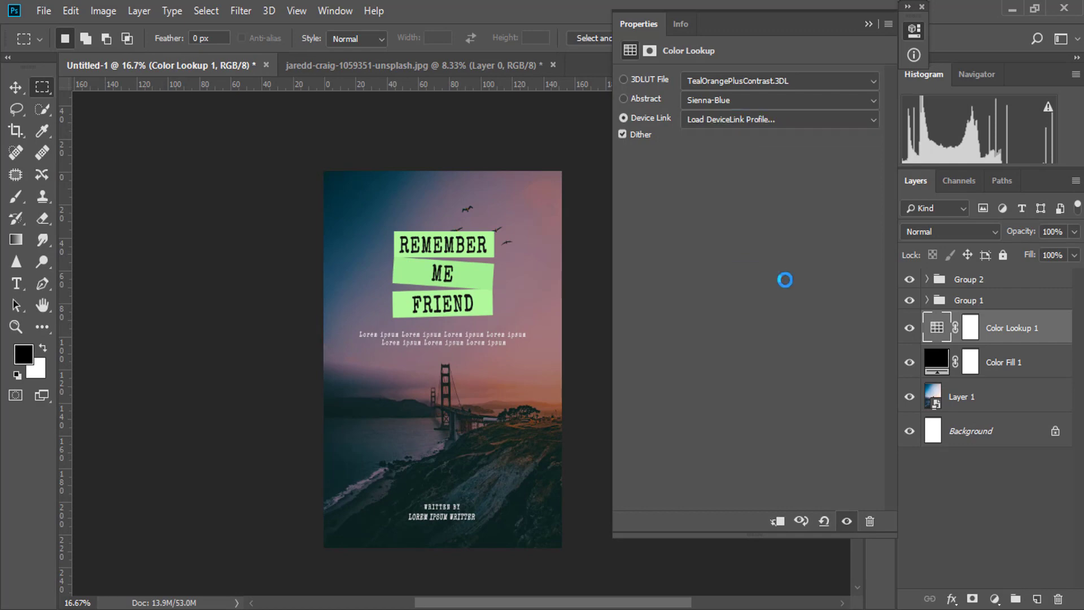
pyautogui.click(846, 521)
pyautogui.click(846, 521)
pyautogui.click(868, 25)
pyautogui.click(910, 328)
pyautogui.click(909, 329)
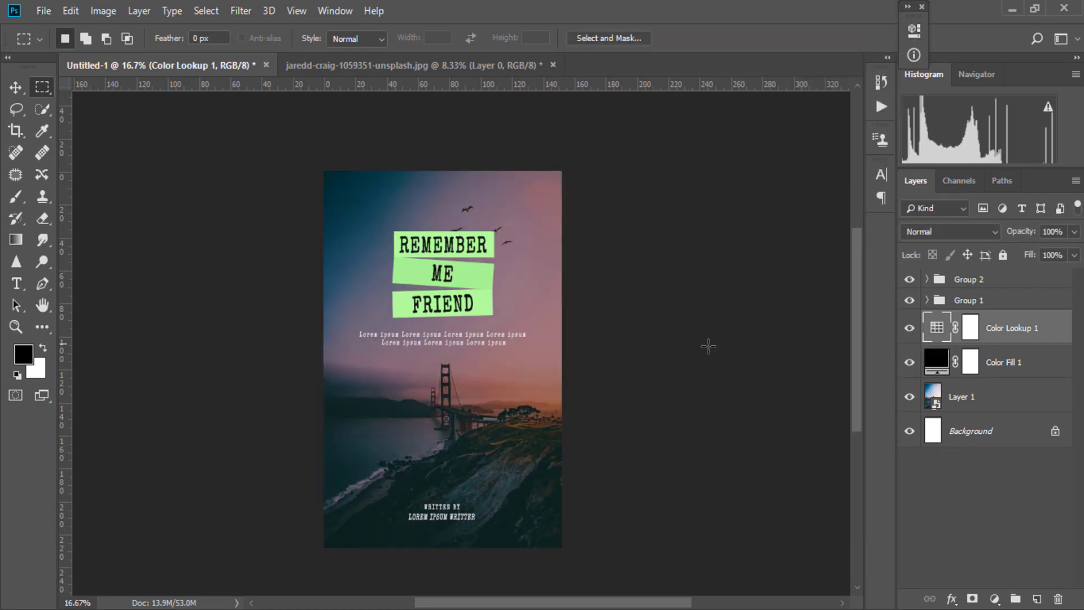
pyautogui.click(445, 379)
pyautogui.moveTo(499, 395); pyautogui.dragTo(530, 368)
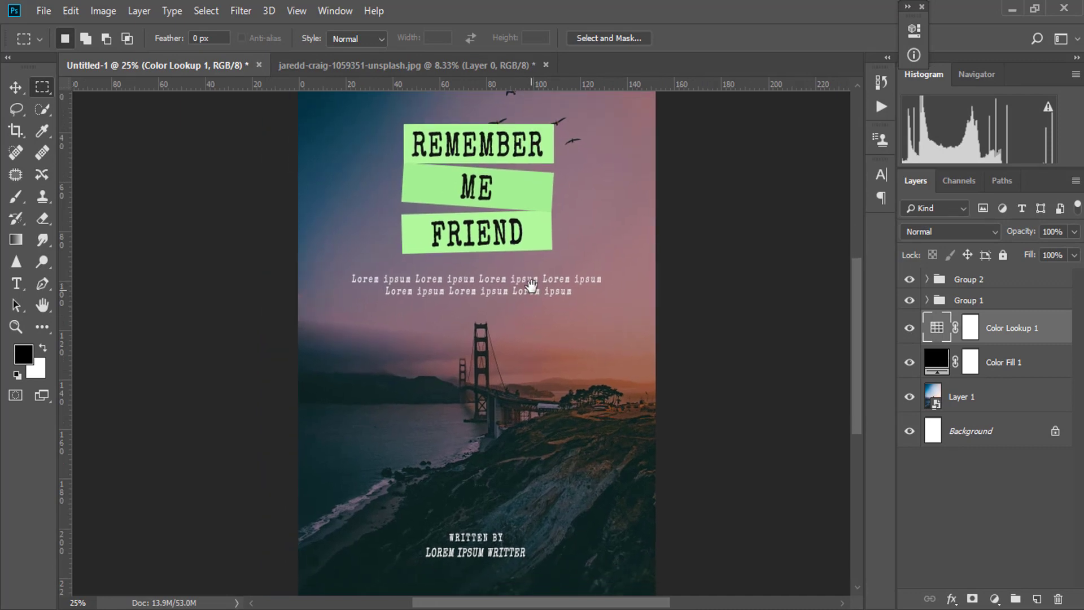
pyautogui.moveTo(531, 286); pyautogui.dragTo(522, 339)
# Step: Open the layer style settings of Group 3 inside Group 1 and enable a Drop Shadow on the green strips
pyautogui.click(985, 303)
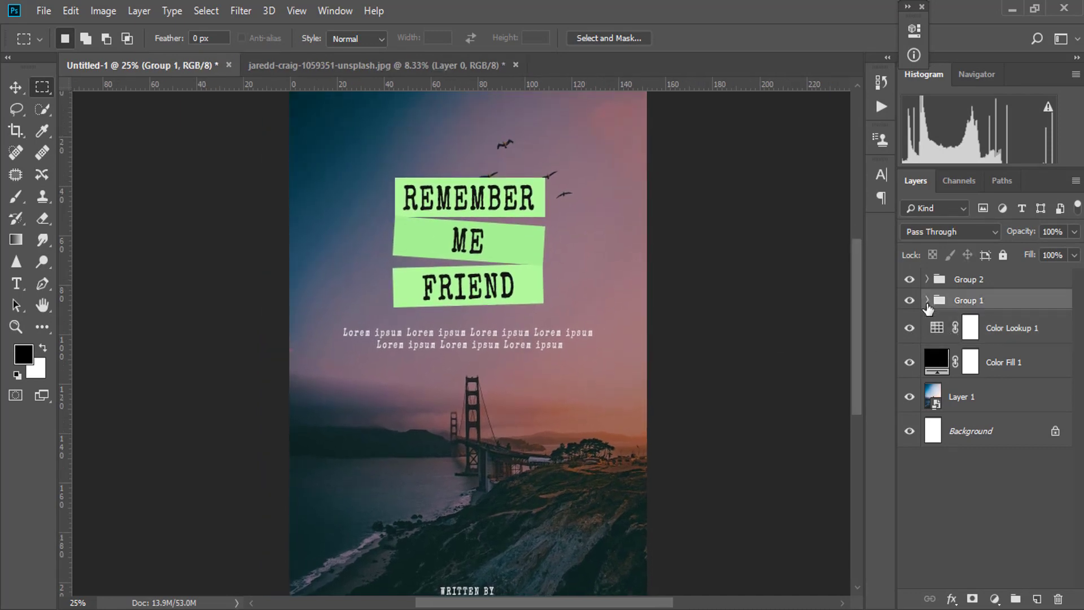
pyautogui.click(927, 300)
pyautogui.click(988, 427)
pyautogui.click(910, 424)
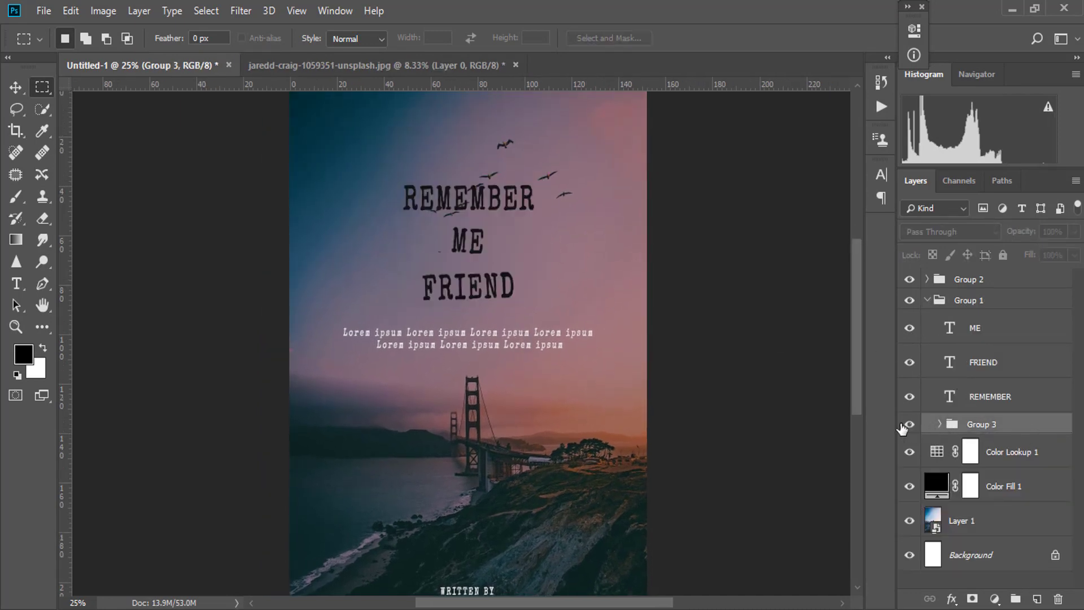
pyautogui.click(910, 424)
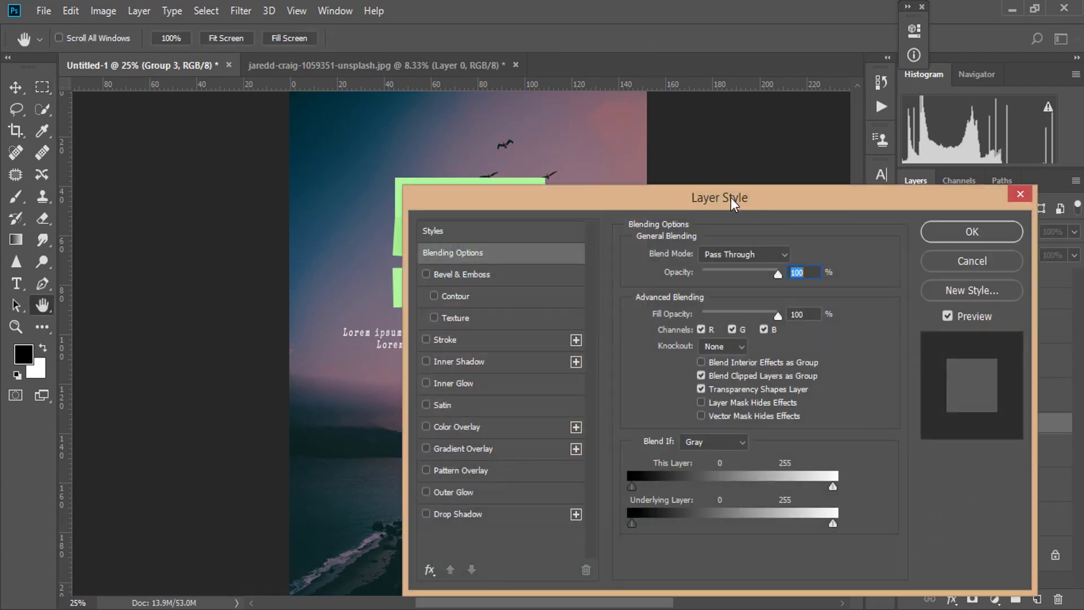
pyautogui.moveTo(731, 198); pyautogui.dragTo(939, 116)
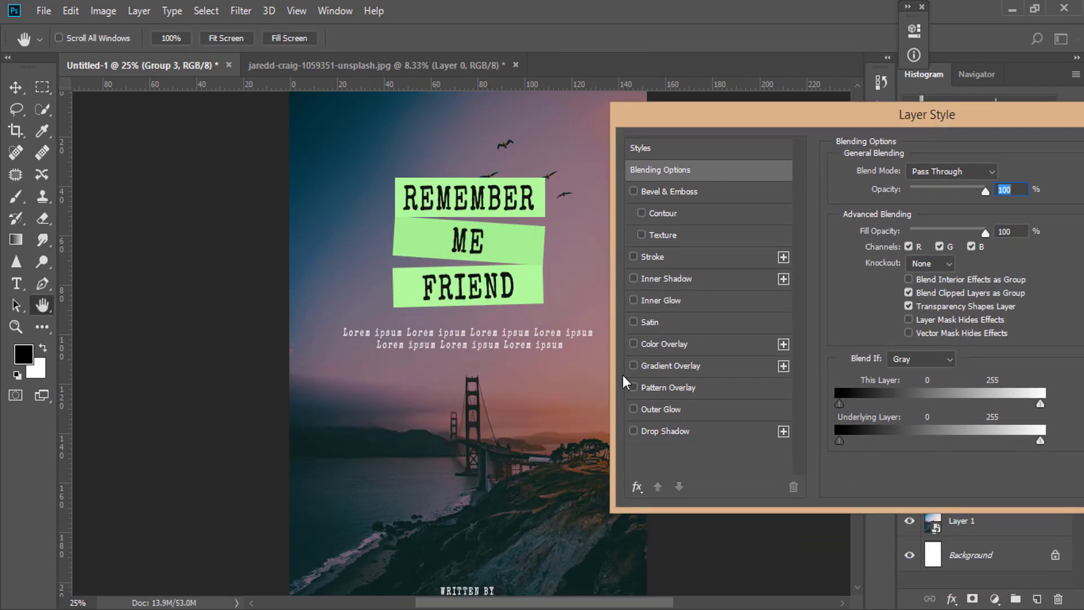
pyautogui.click(633, 432)
pyautogui.click(686, 431)
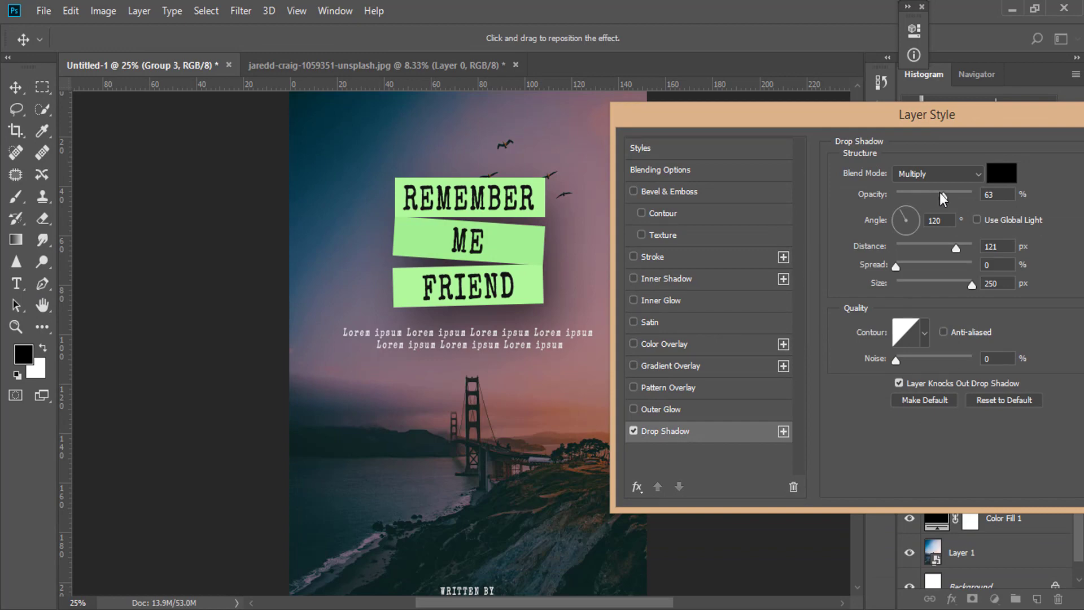
# Step: Set the strips' drop shadow to 81% opacity, 115° angle, 11 px distance, 3% spread and 10 px size
pyautogui.moveTo(941, 194); pyautogui.dragTo(969, 251)
pyautogui.moveTo(937, 287); pyautogui.dragTo(913, 283)
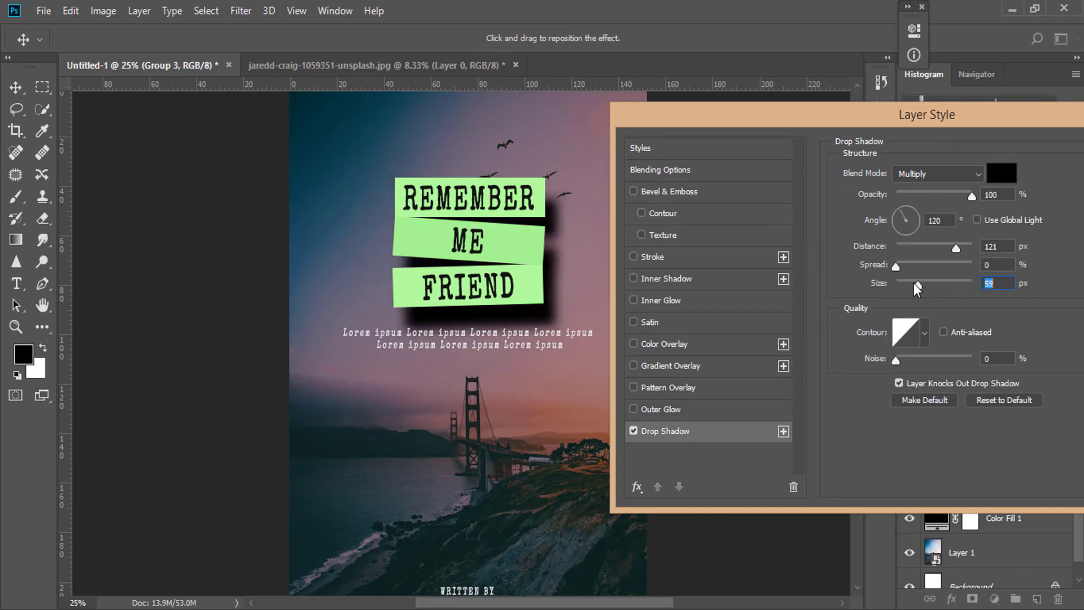
pyautogui.moveTo(560, 280); pyautogui.dragTo(553, 270)
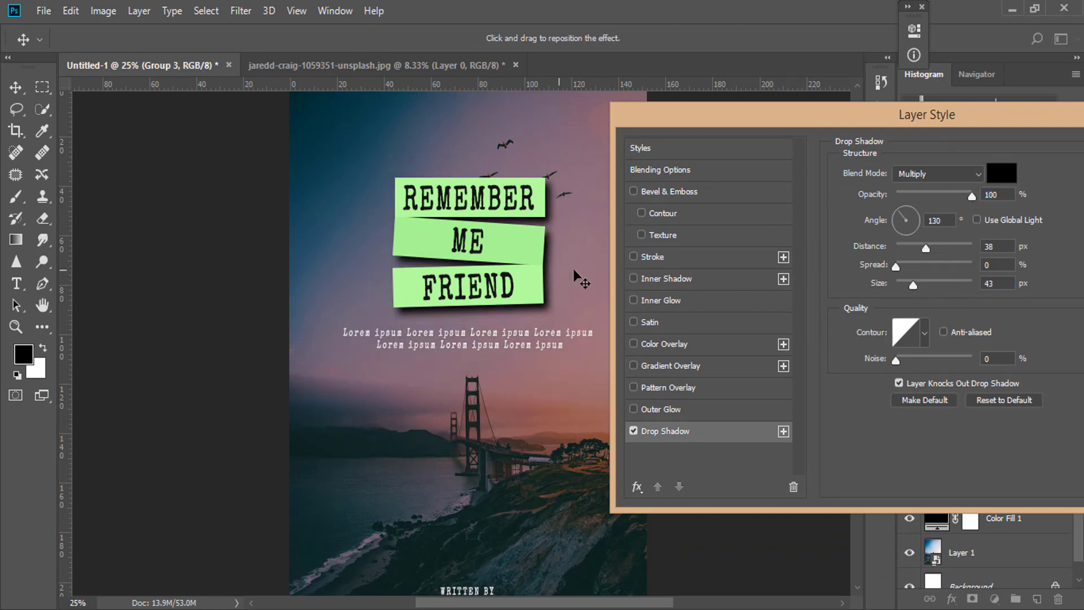
pyautogui.moveTo(926, 250); pyautogui.dragTo(904, 247)
pyautogui.moveTo(913, 284); pyautogui.dragTo(902, 212)
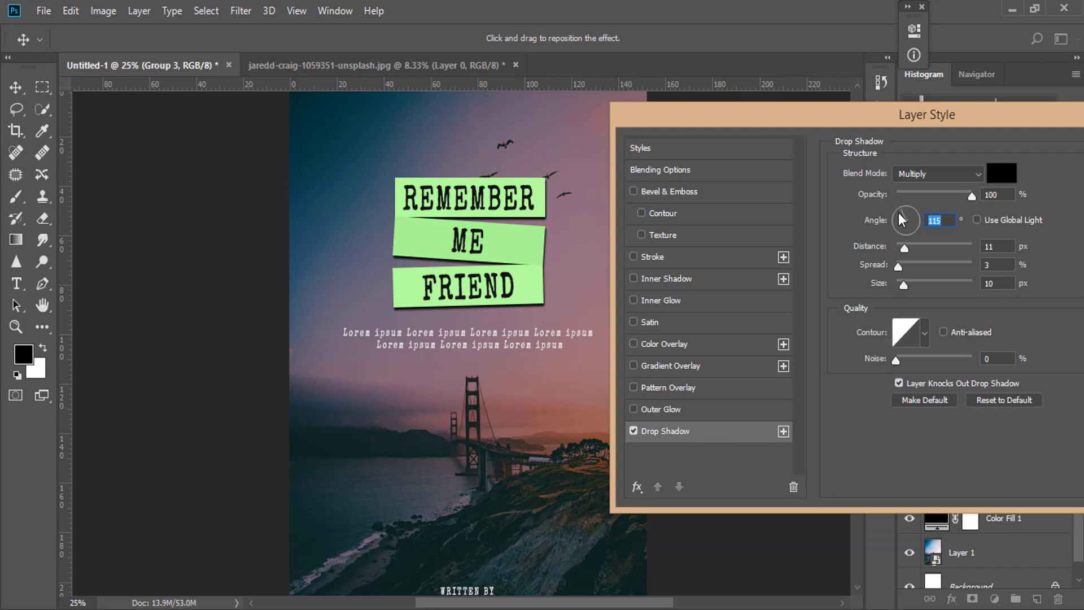
pyautogui.click(904, 284)
pyautogui.moveTo(972, 195); pyautogui.dragTo(958, 198)
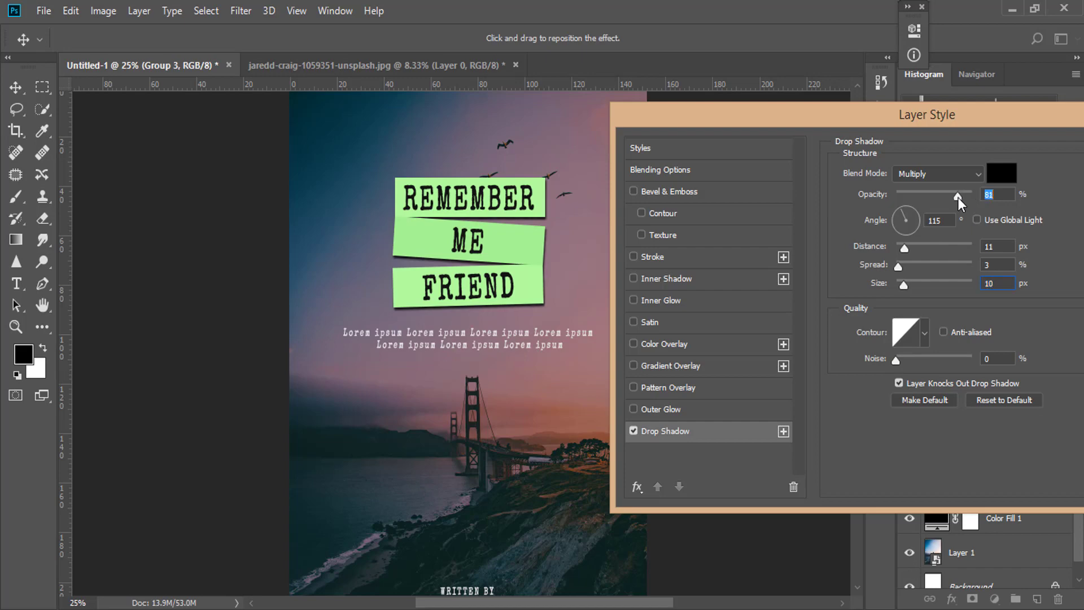
# Step: Preview the Satin effect on the strips and turn on a Gradient Overlay instead
pyautogui.click(633, 322)
pyautogui.click(632, 323)
pyautogui.click(633, 366)
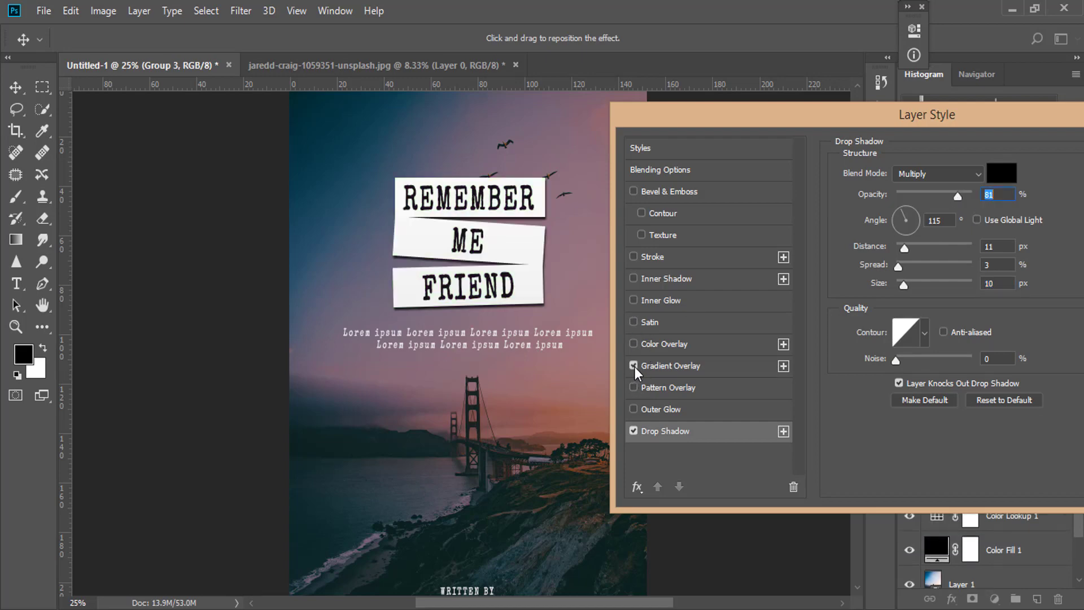
pyautogui.click(633, 366)
pyautogui.click(634, 365)
pyautogui.click(670, 366)
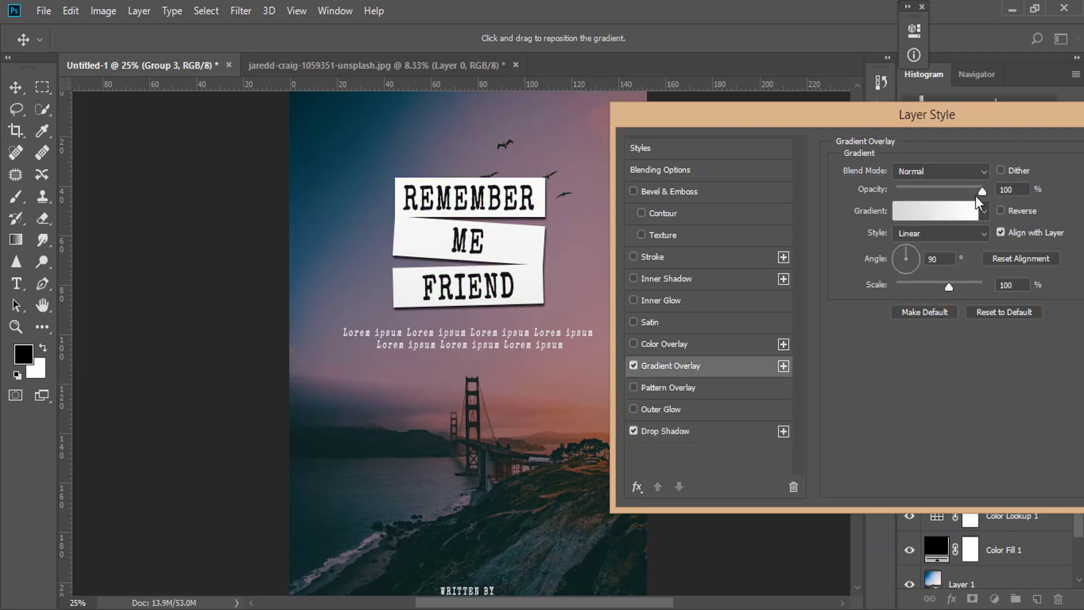
# Step: Set the Gradient Overlay to Luminosity, 42% opacity and 126% scale with Dither on, and apply the layer style
pyautogui.moveTo(942, 287); pyautogui.dragTo(967, 288)
pyautogui.moveTo(983, 190); pyautogui.dragTo(937, 188)
pyautogui.click(949, 173)
pyautogui.click(934, 575)
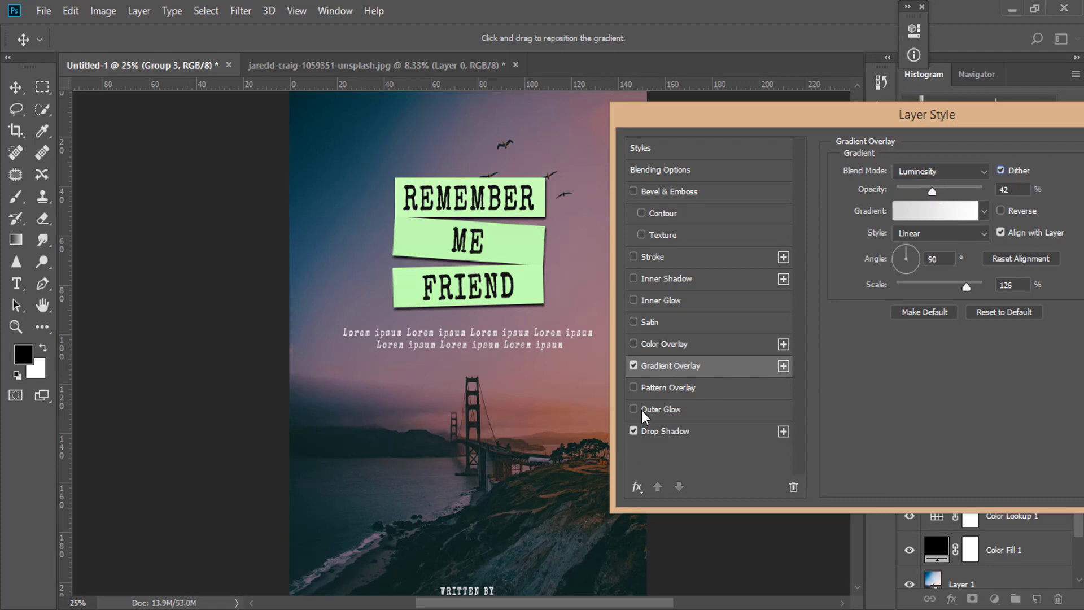
pyautogui.moveTo(819, 110); pyautogui.dragTo(811, 119)
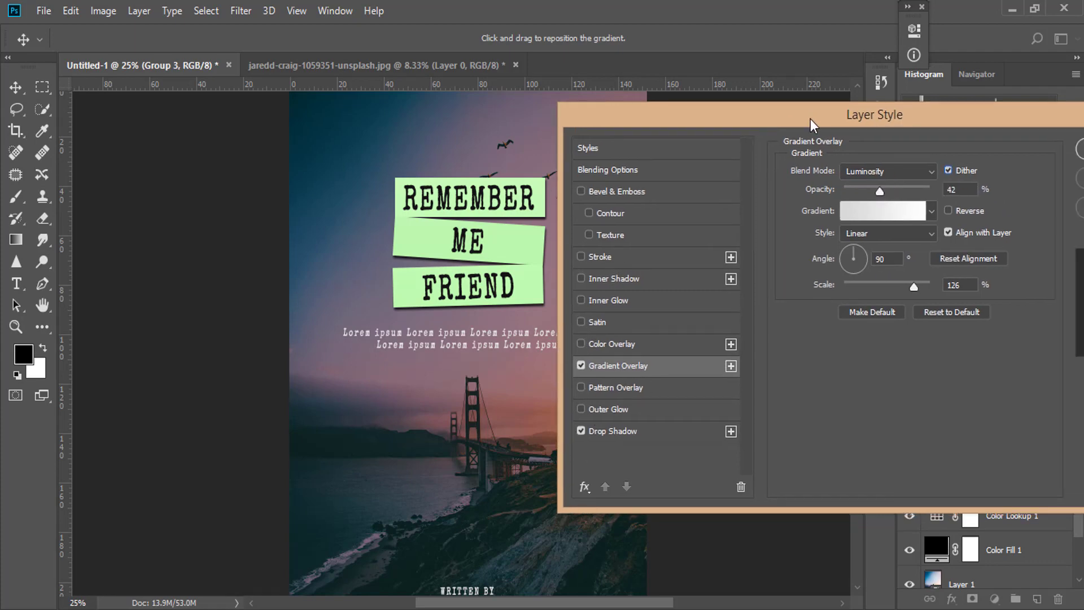
pyautogui.moveTo(919, 129); pyautogui.dragTo(838, 127)
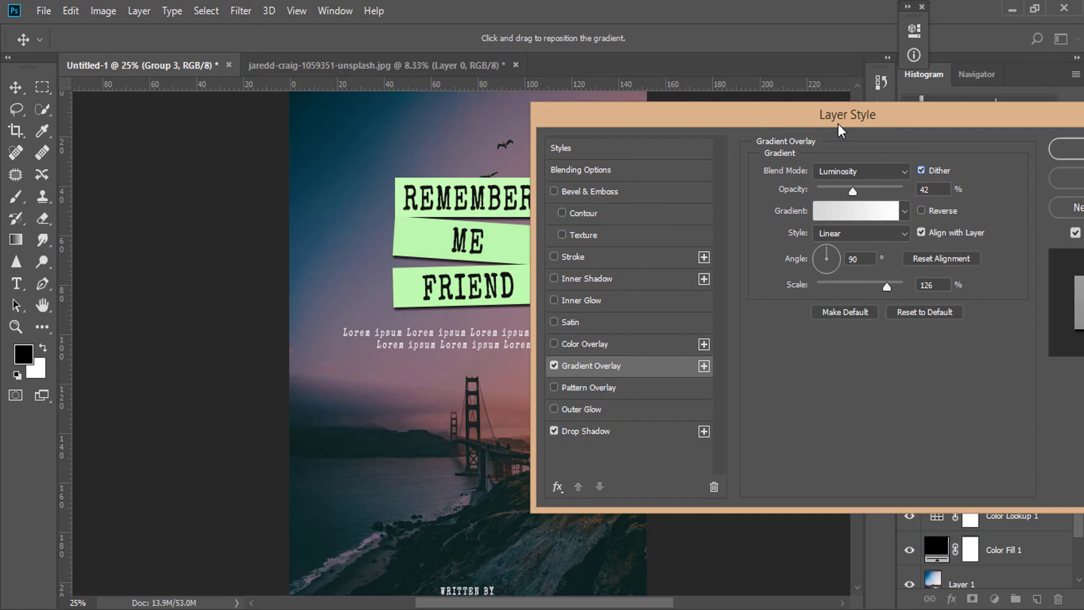
pyautogui.click(555, 191)
pyautogui.click(555, 191)
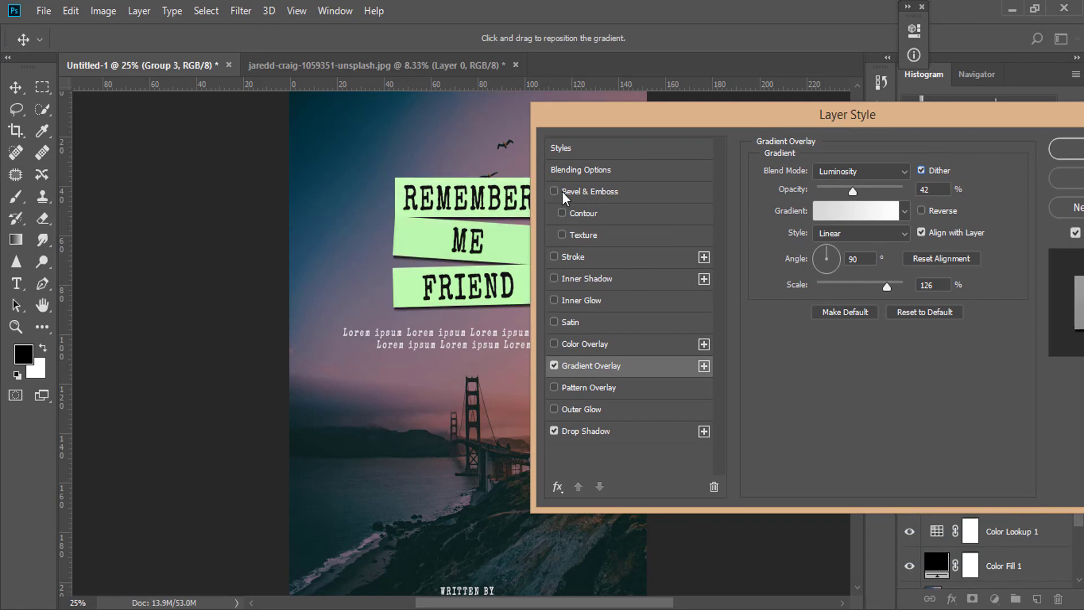
pyautogui.click(1080, 150)
pyautogui.press('m')
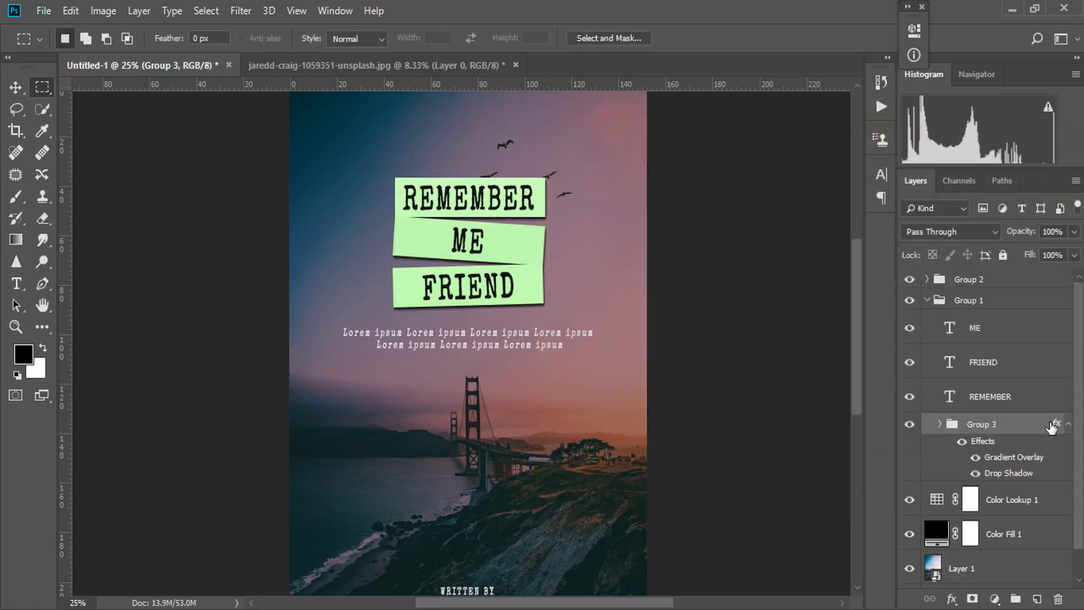
# Step: Collapse Group 1, add a new empty layer above Group 2 and activate the Brush tool
pyautogui.click(1067, 424)
pyautogui.click(926, 300)
pyautogui.click(972, 280)
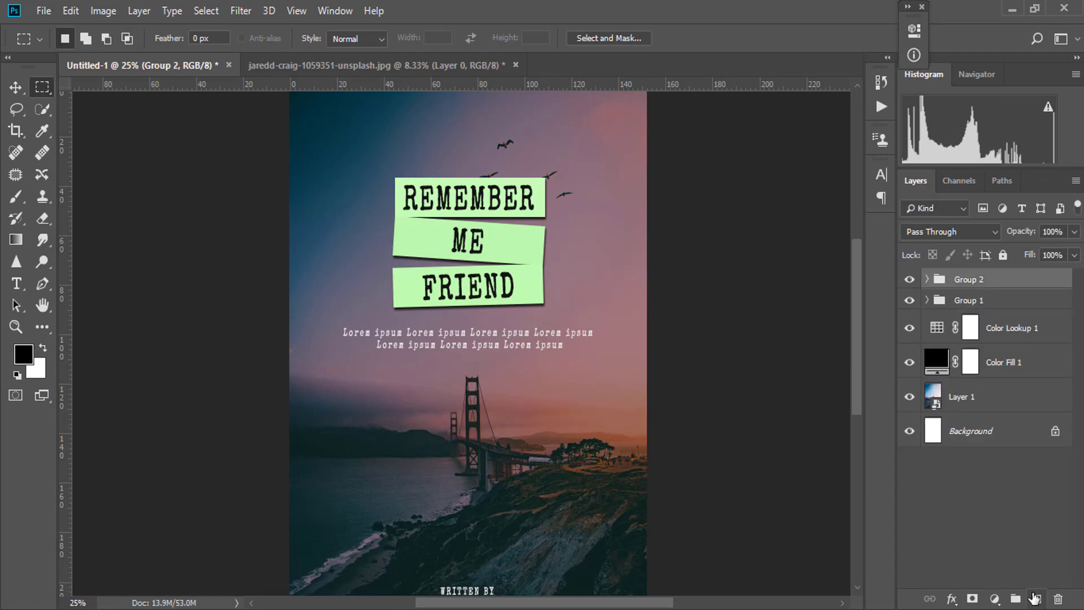
pyautogui.click(1038, 599)
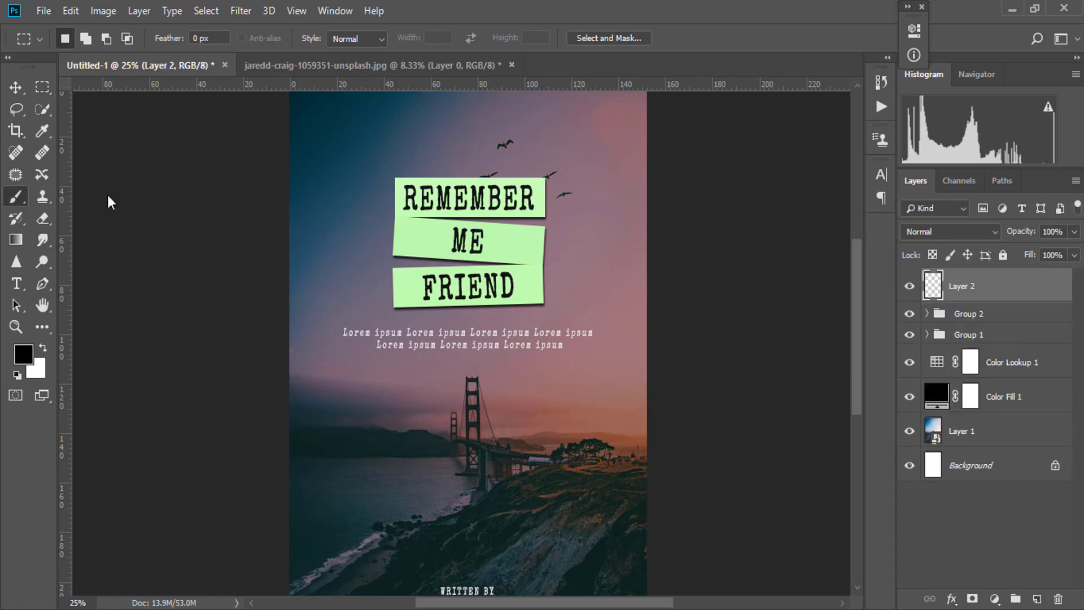
pyautogui.press('b')
pyautogui.hotkey('ctrl', '-')
pyautogui.keyDown('ctrl'); pyautogui.click(510, 400); pyautogui.keyUp('ctrl')
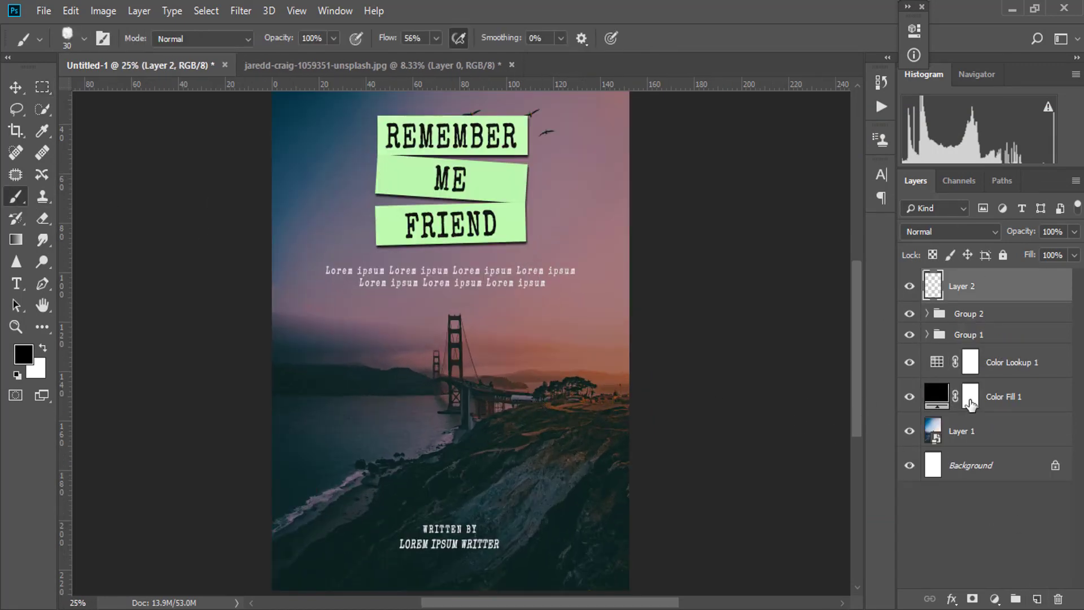
# Step: Compare the cover with and without the Color Fill 1 overlay and adjust its fill to about 54%
pyautogui.click(907, 401)
pyautogui.click(907, 401)
pyautogui.click(1016, 399)
pyautogui.click(1075, 255)
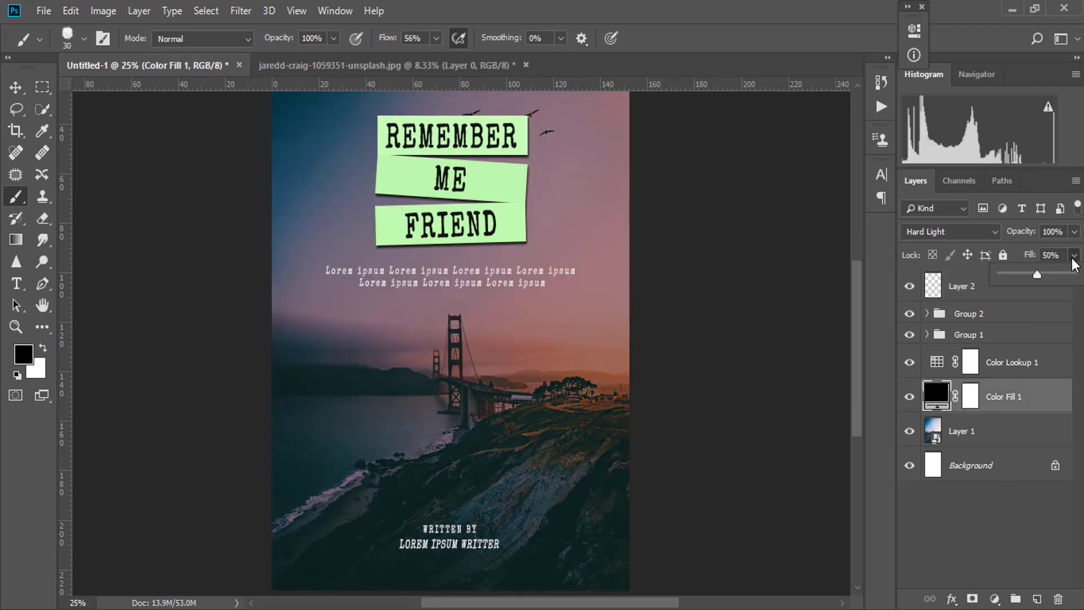
pyautogui.moveTo(1076, 273); pyautogui.dragTo(1042, 275)
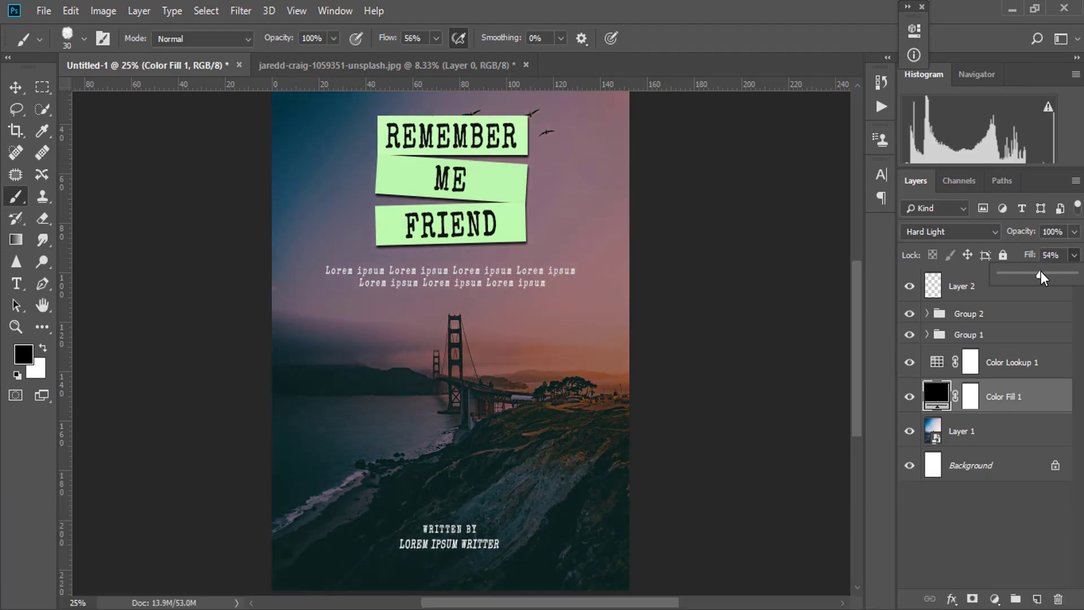
pyautogui.click(1062, 259)
# Step: Set the blend mode of the empty Layer 2 to Overlay
pyautogui.click(989, 291)
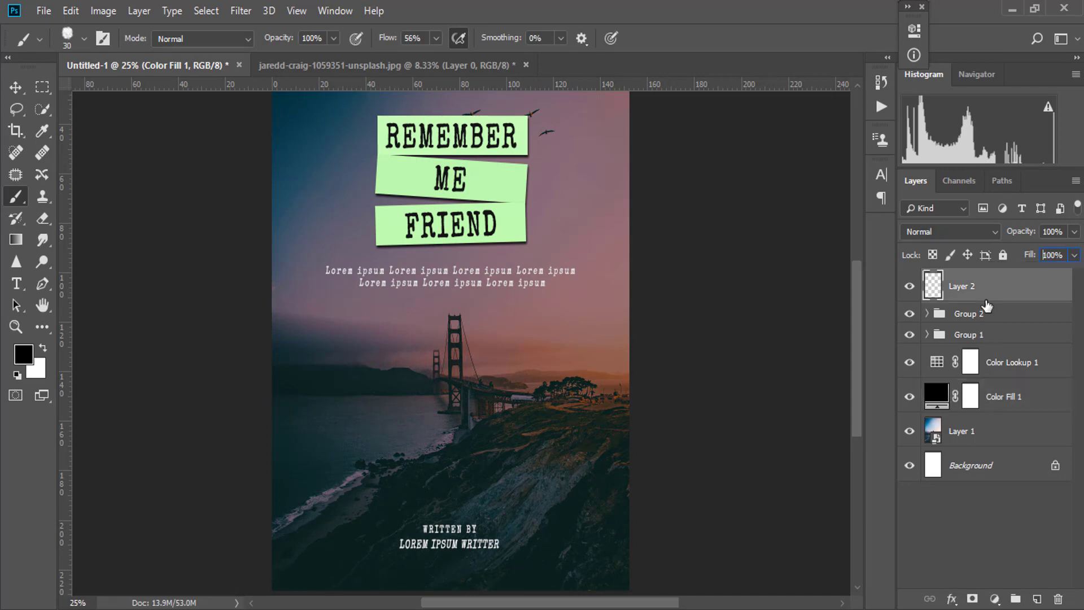
pyautogui.click(956, 233)
pyautogui.click(960, 195)
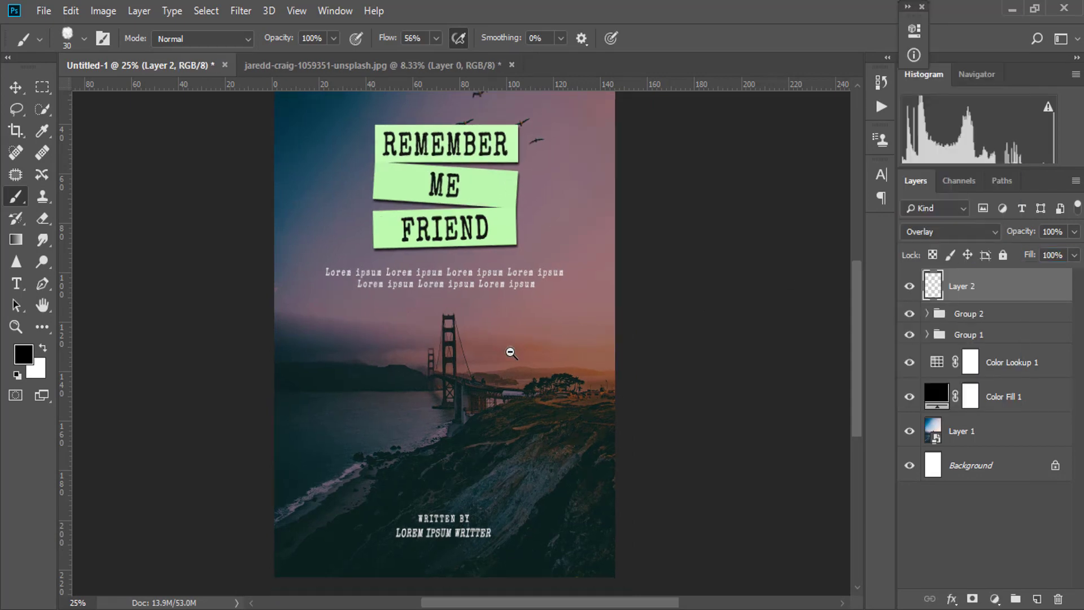
pyautogui.hotkey('ctrl', '-')
pyautogui.moveTo(460, 371); pyautogui.dragTo(473, 396)
# Step: Set the brush size to 511 px and pick a soft round brush from General Brushes
pyautogui.rightClick(338, 272)
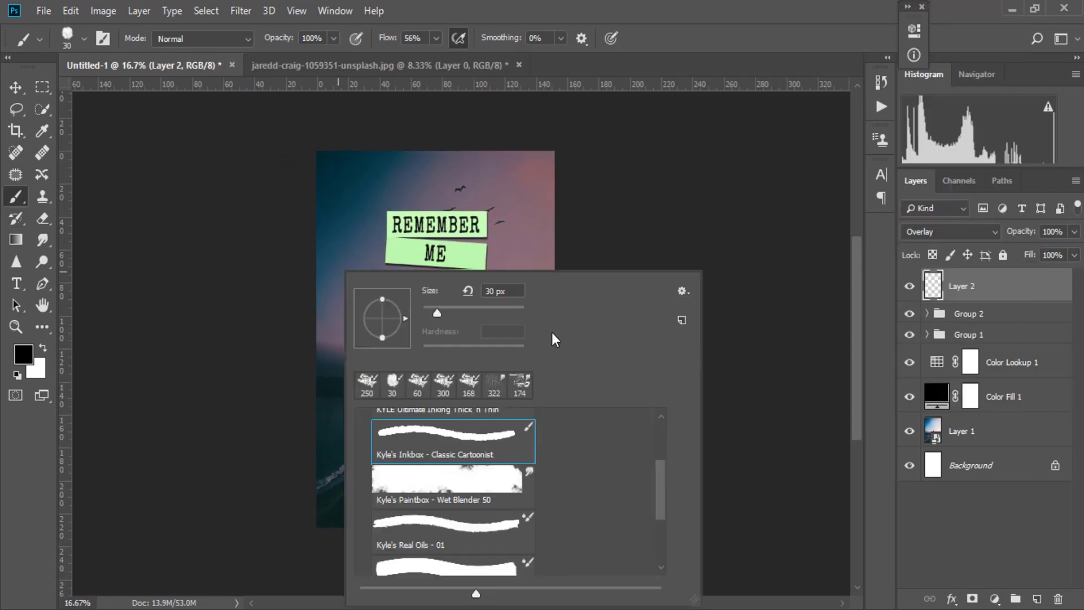
pyautogui.click(445, 245)
pyautogui.rightClick(362, 296)
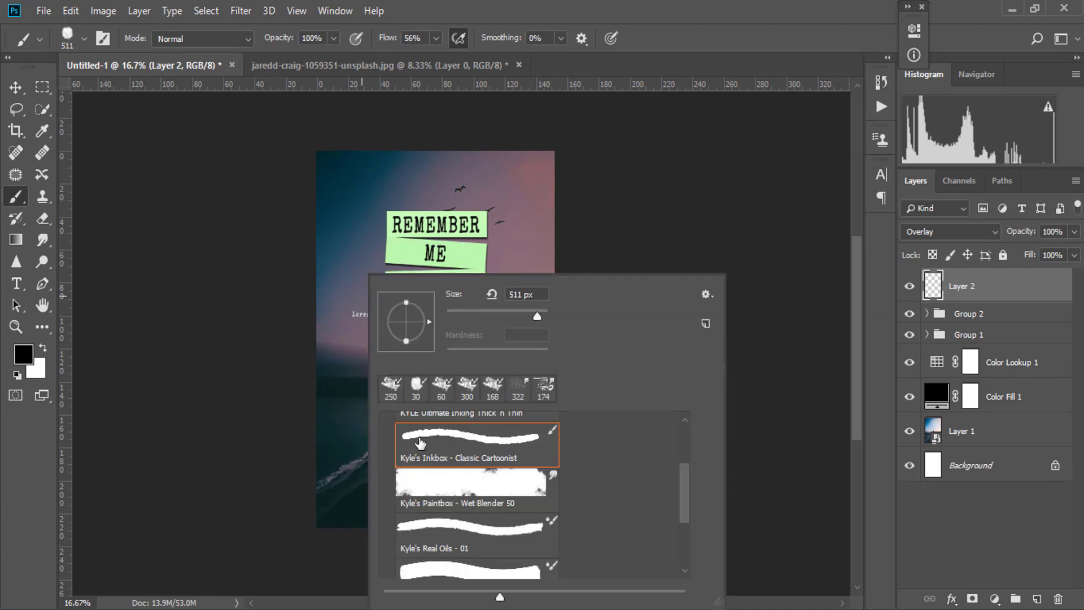
pyautogui.scroll(4, 435, 418)
pyautogui.click(388, 472)
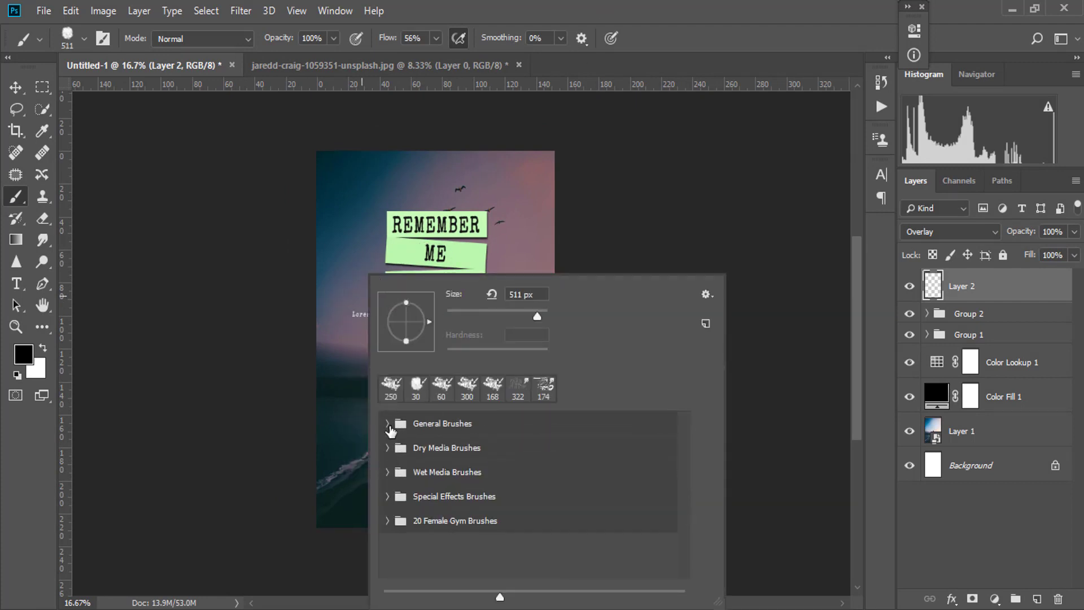
pyautogui.click(388, 424)
pyautogui.click(422, 455)
pyautogui.click(651, 1)
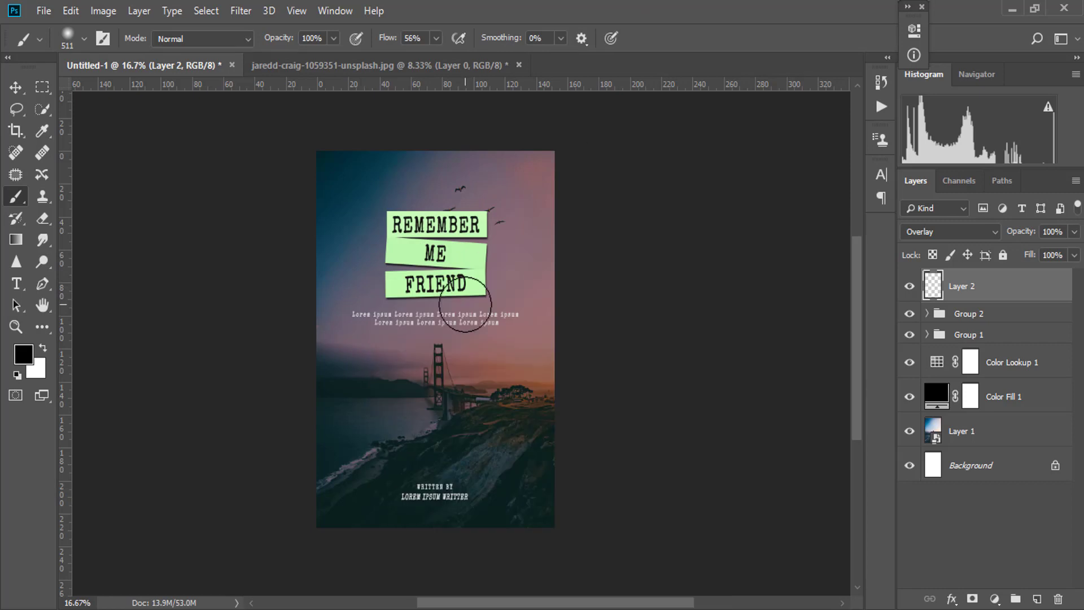
# Step: Enlarge the soft brush to 1900 px and paint black over the lower part of the cover on Layer 2
pyautogui.press(']')
pyautogui.press(']')
pyautogui.press(']')
pyautogui.press(']')
pyautogui.press(']')
pyautogui.press(']')
pyautogui.press(']')
pyautogui.press(']')
pyautogui.press(']')
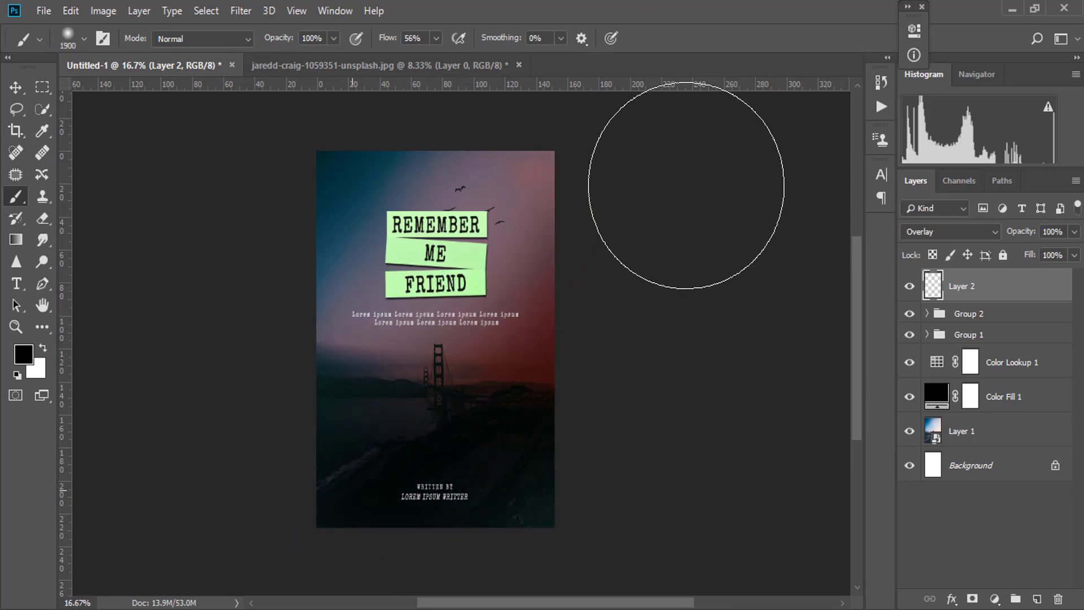
# Step: Paint white over the upper part of the cover on Layer 2 with the 1900 px soft brush and inspect the result
pyautogui.press('x')
pyautogui.moveTo(334, 276)
pyautogui.mouseDown()
pyautogui.moveTo(217, 412)
pyautogui.moveTo(174, 501)
pyautogui.mouseUp()
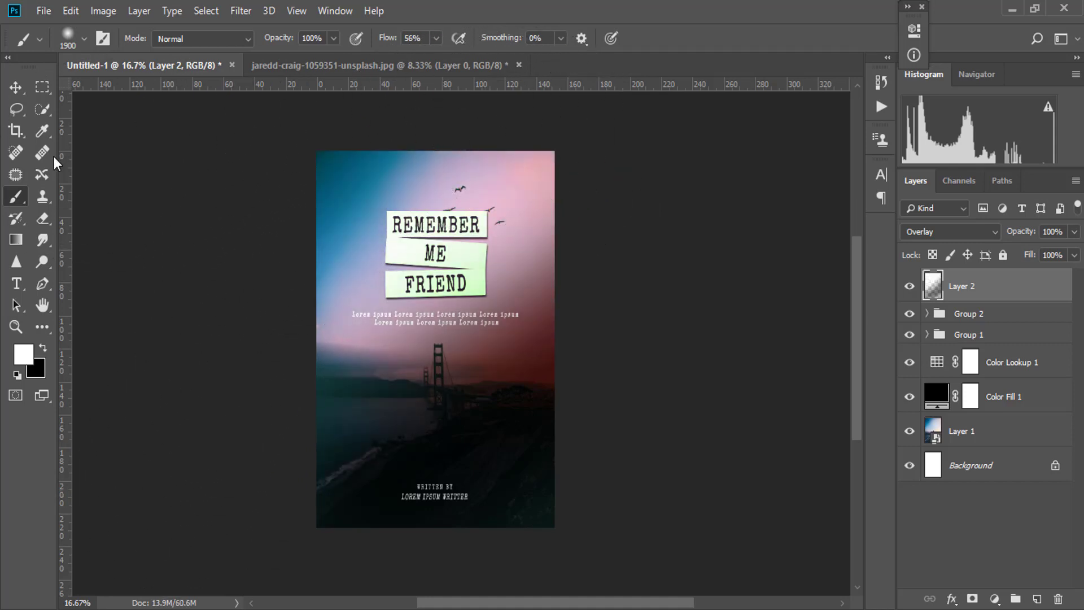
pyautogui.click(42, 87)
pyautogui.keyDown('ctrl'); pyautogui.click(453, 395); pyautogui.keyUp('ctrl')
pyautogui.moveTo(488, 371); pyautogui.dragTo(547, 381)
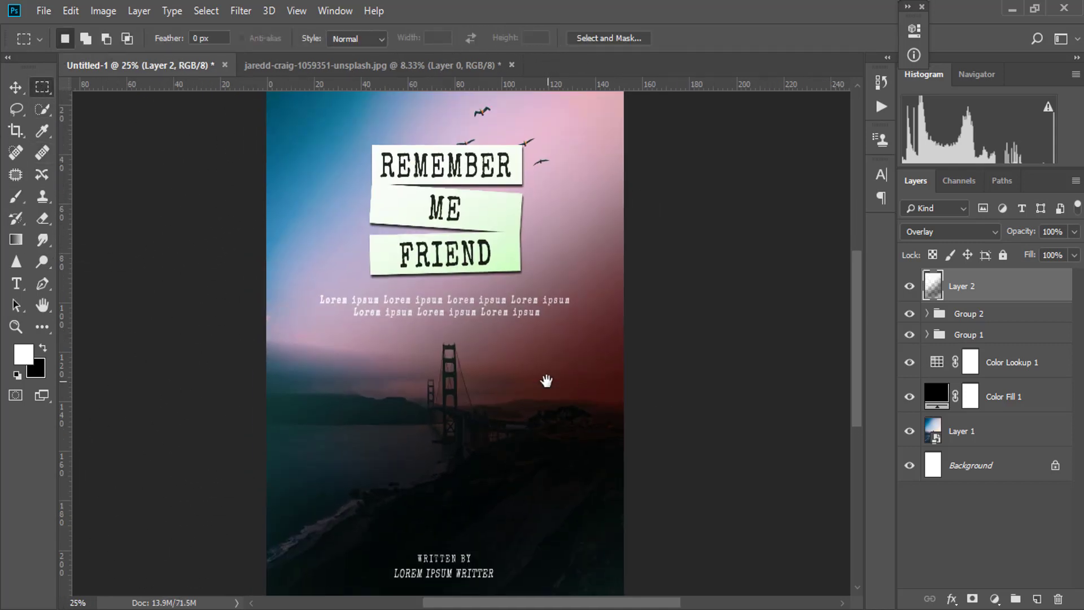
pyautogui.hotkey('ctrl', '0')
# Step: Try Layer 2 at 36% fill and in Soft Light mode at 100% fill, and restore its Overlay blend mode
pyautogui.click(1074, 255)
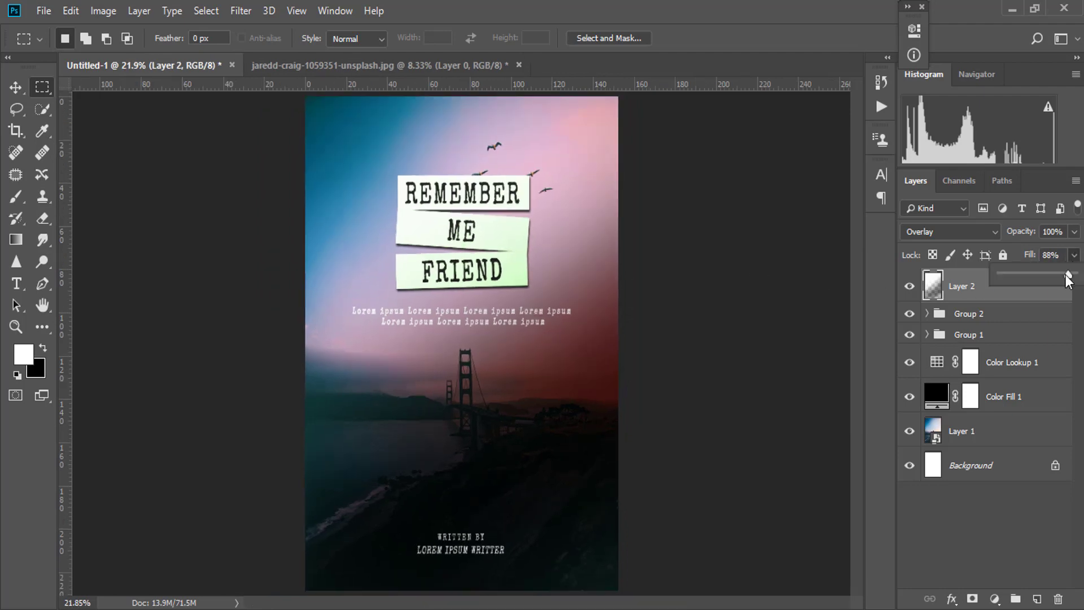
pyautogui.moveTo(1071, 275); pyautogui.dragTo(1028, 275)
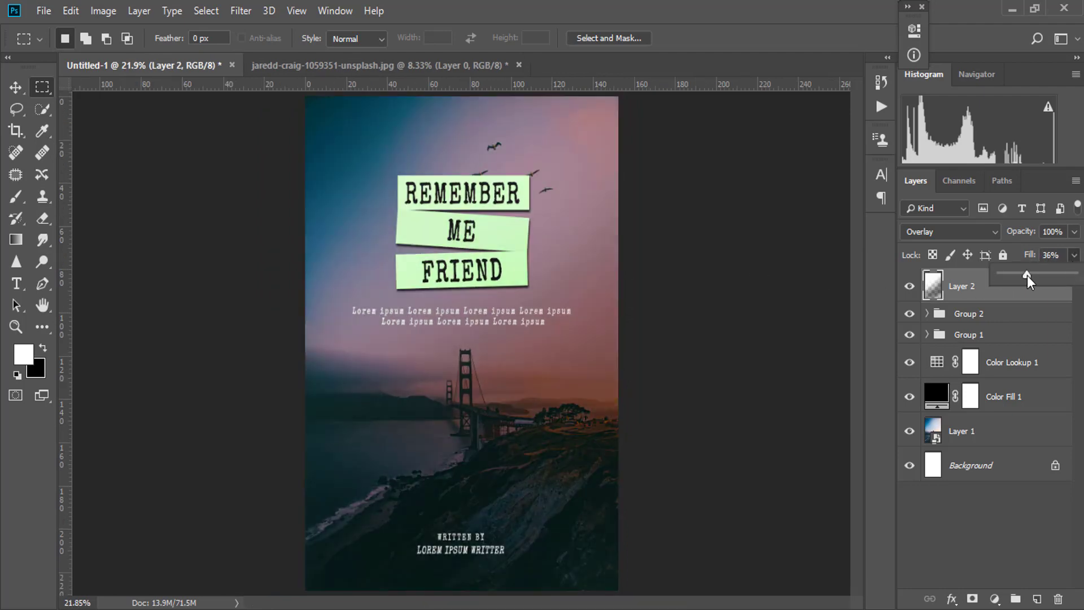
pyautogui.click(971, 233)
pyautogui.click(944, 210)
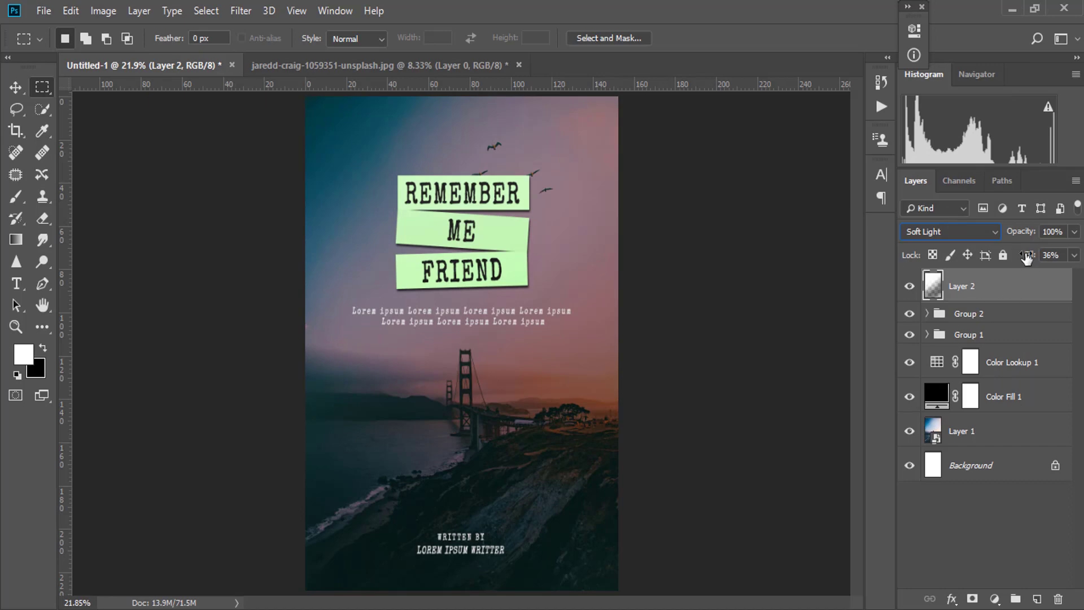
pyautogui.moveTo(1029, 257); pyautogui.dragTo(1074, 266)
pyautogui.click(949, 232)
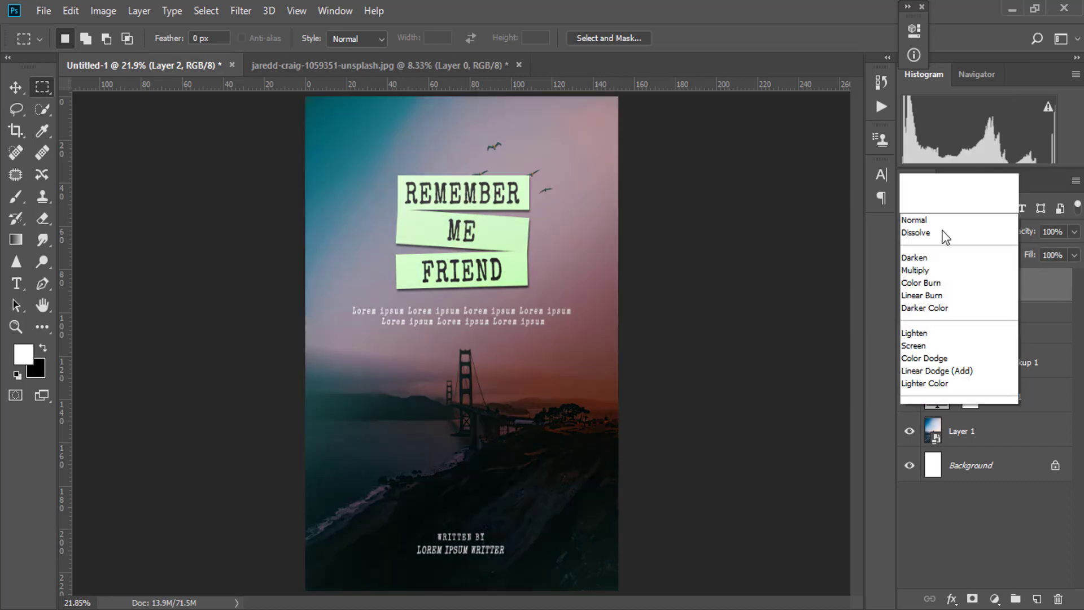
pyautogui.click(976, 195)
# Step: Compare the cover with and without Layer 2 and reduce the layer's fill to 30%
pyautogui.click(1074, 254)
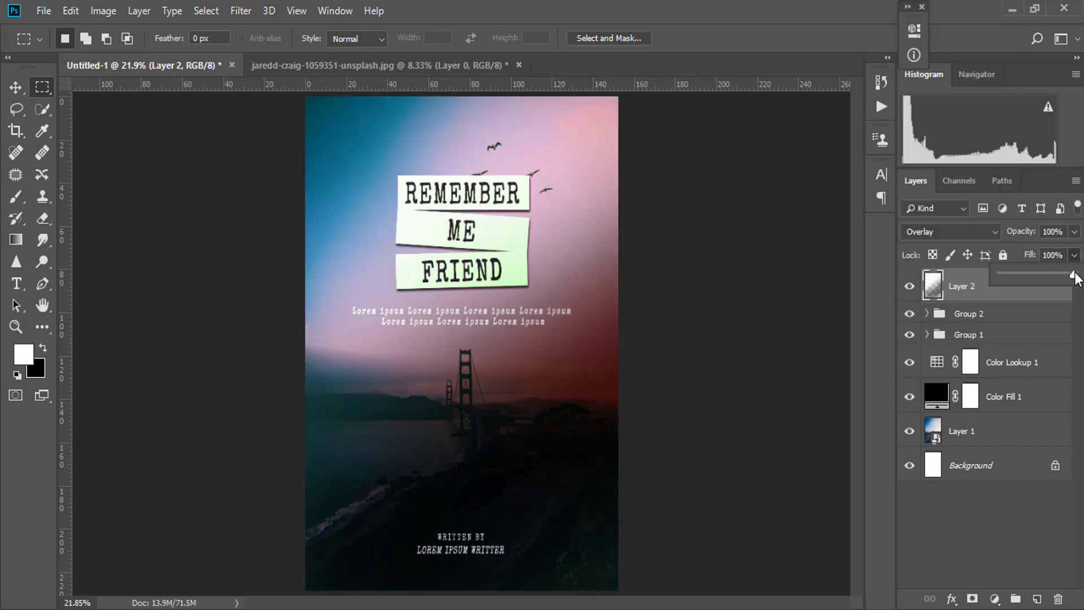
pyautogui.moveTo(1076, 273); pyautogui.dragTo(1045, 273)
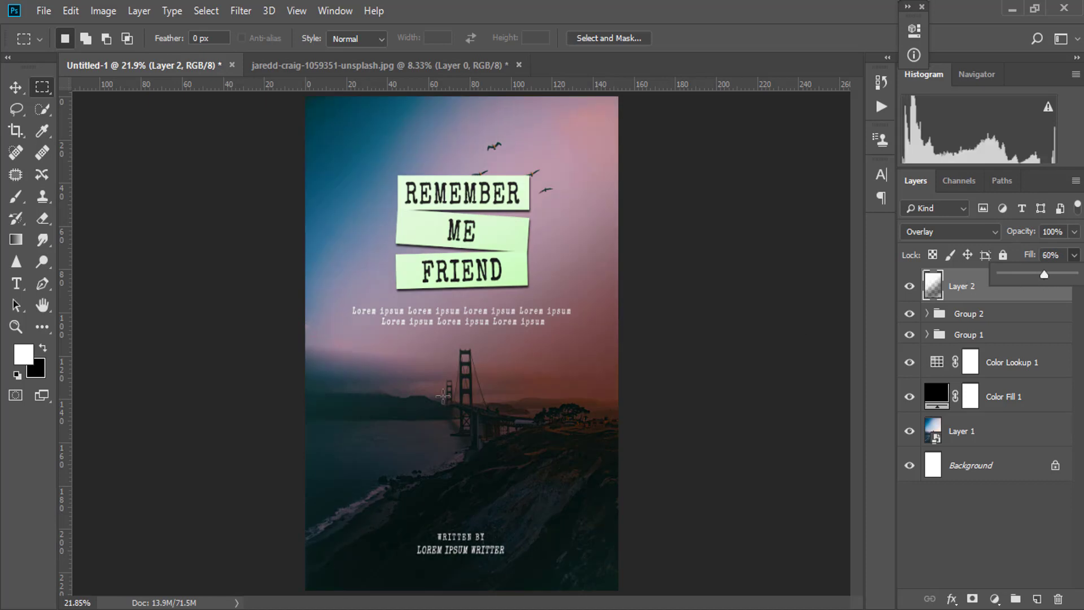
pyautogui.click(910, 286)
pyautogui.click(910, 287)
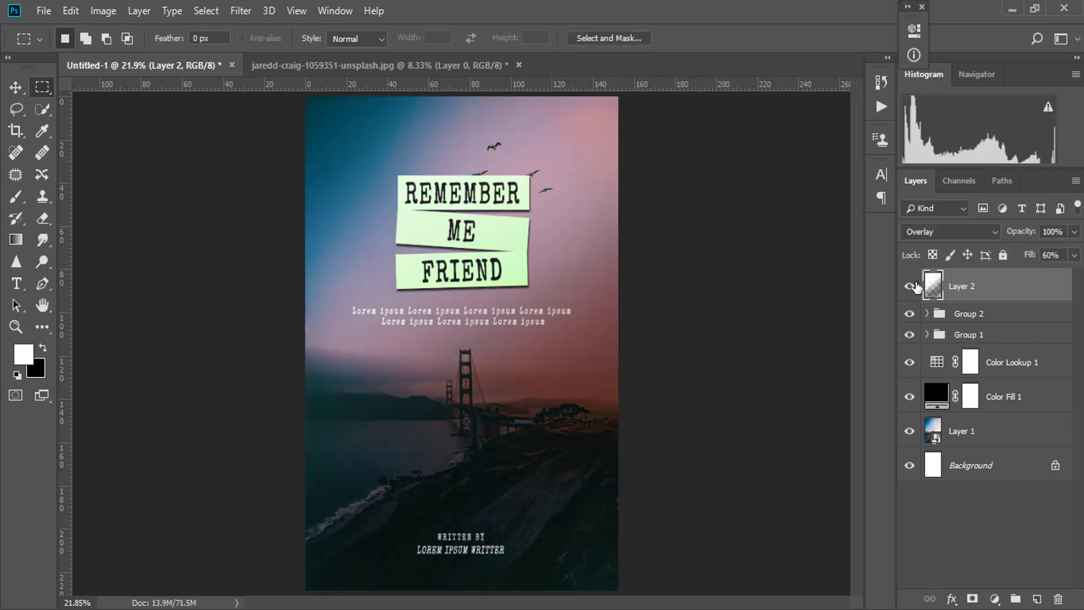
pyautogui.click(1075, 256)
pyautogui.moveTo(1038, 274)
pyautogui.mouseDown()
pyautogui.moveTo(1014, 274)
pyautogui.moveTo(1024, 273)
pyautogui.mouseUp()
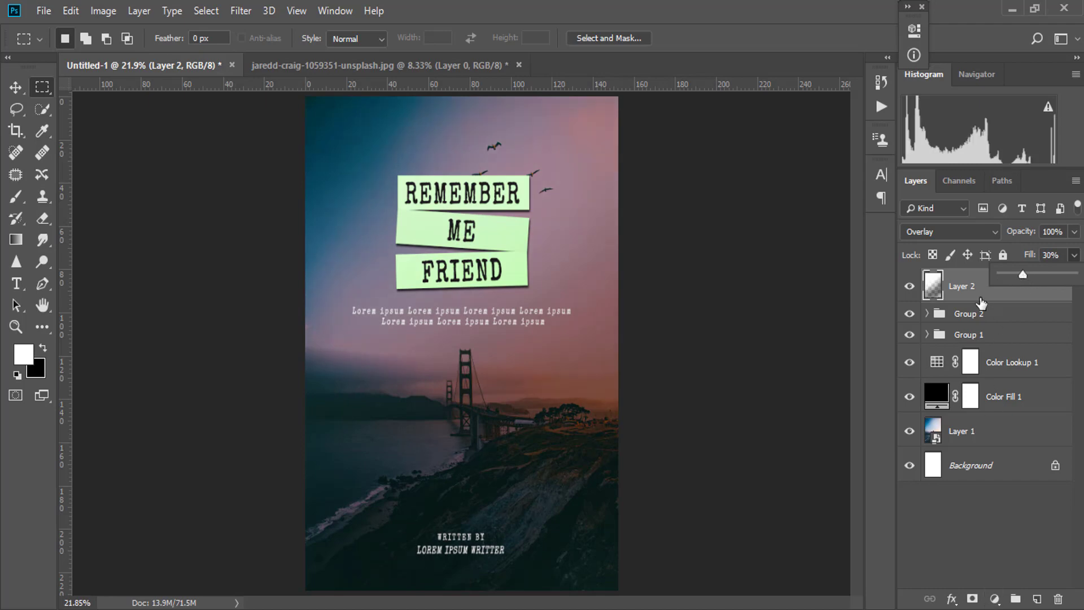
# Step: Add a reversed Gradient Map adjustment layer above Layer 2 and set its blend mode to Luminosity
pyautogui.click(996, 599)
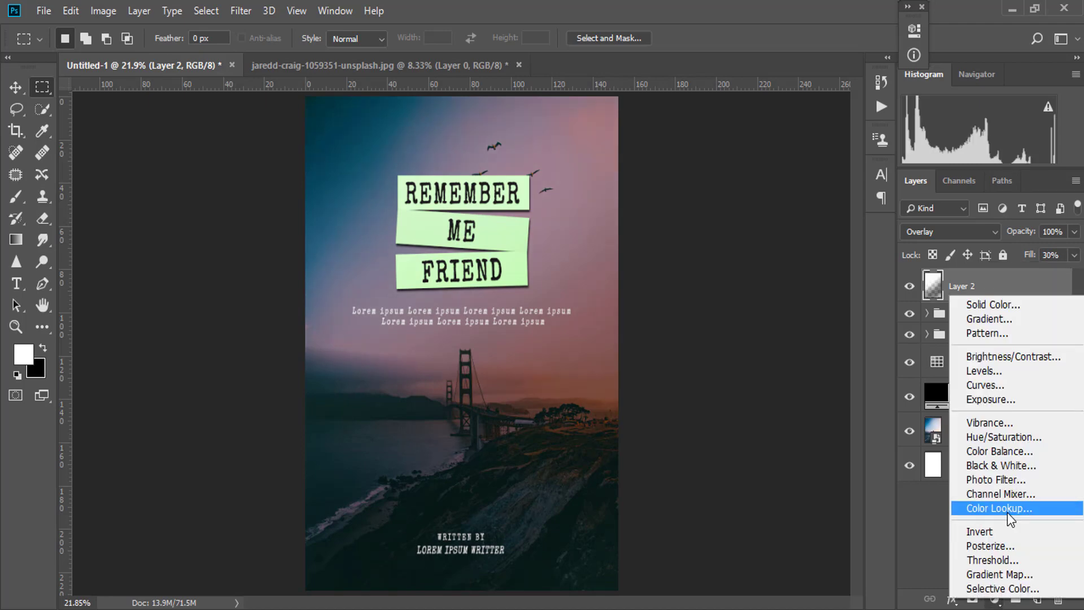
pyautogui.click(1000, 575)
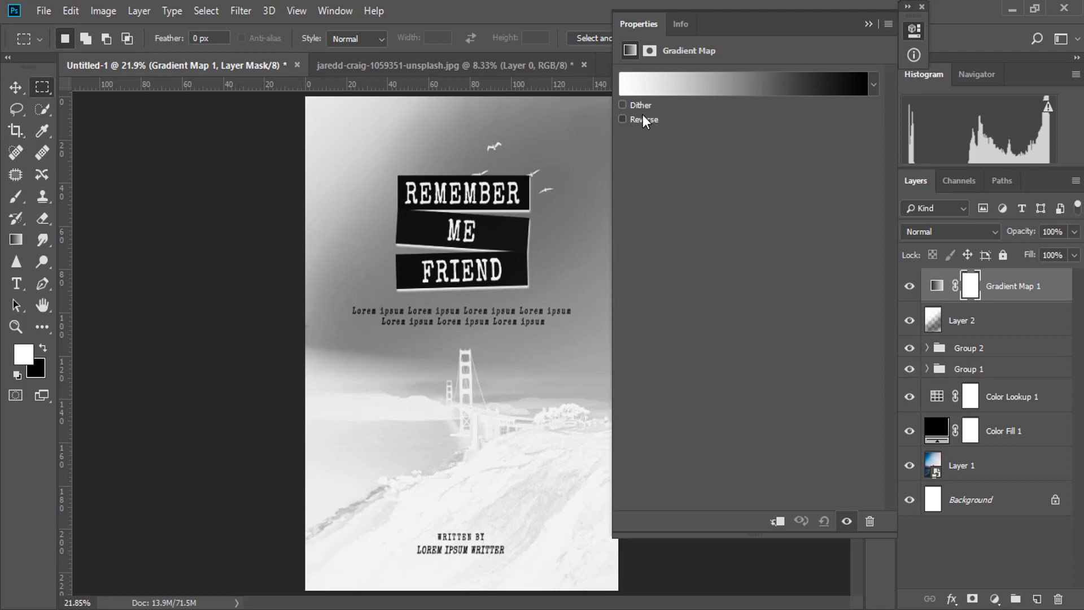
pyautogui.click(642, 120)
pyautogui.click(868, 24)
pyautogui.click(948, 232)
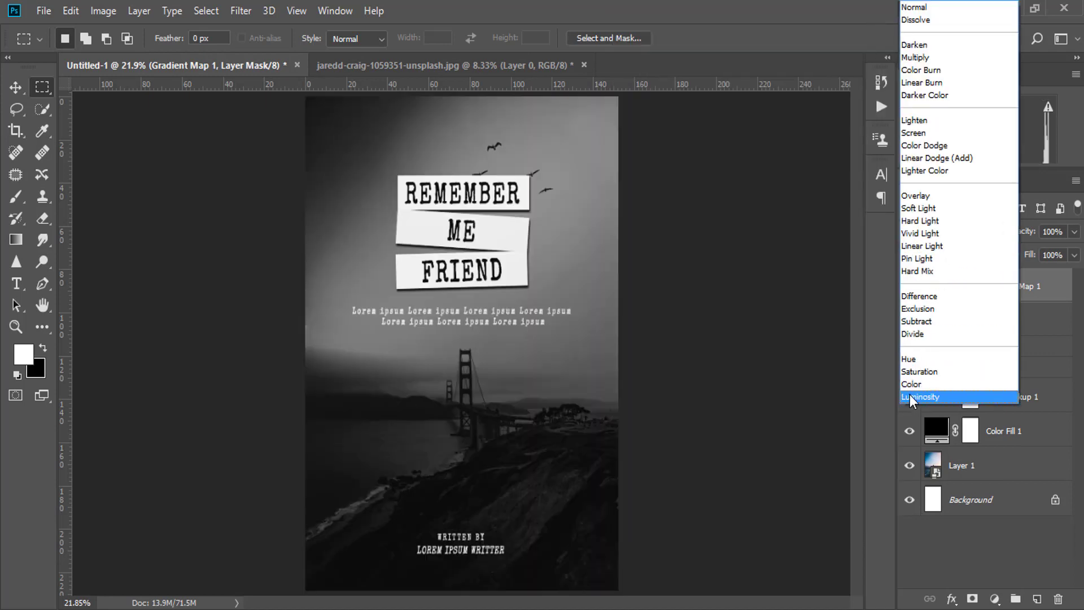
pyautogui.click(911, 398)
# Step: Compare the cover with and without the gradient map and reduce its fill to 66%
pyautogui.click(909, 286)
pyautogui.click(910, 287)
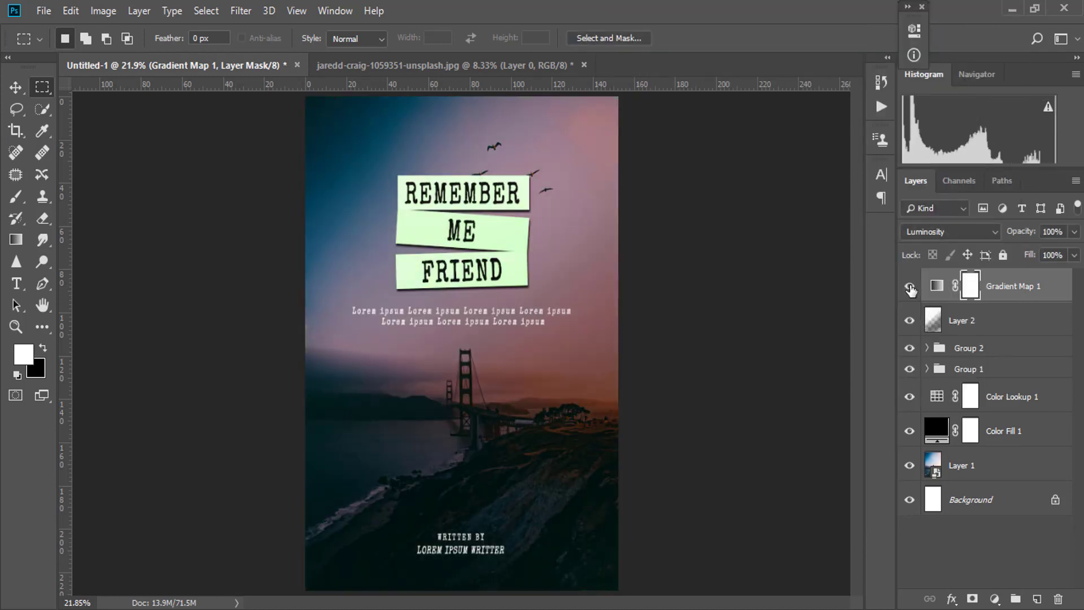
pyautogui.click(909, 286)
pyautogui.click(910, 286)
pyautogui.click(1074, 255)
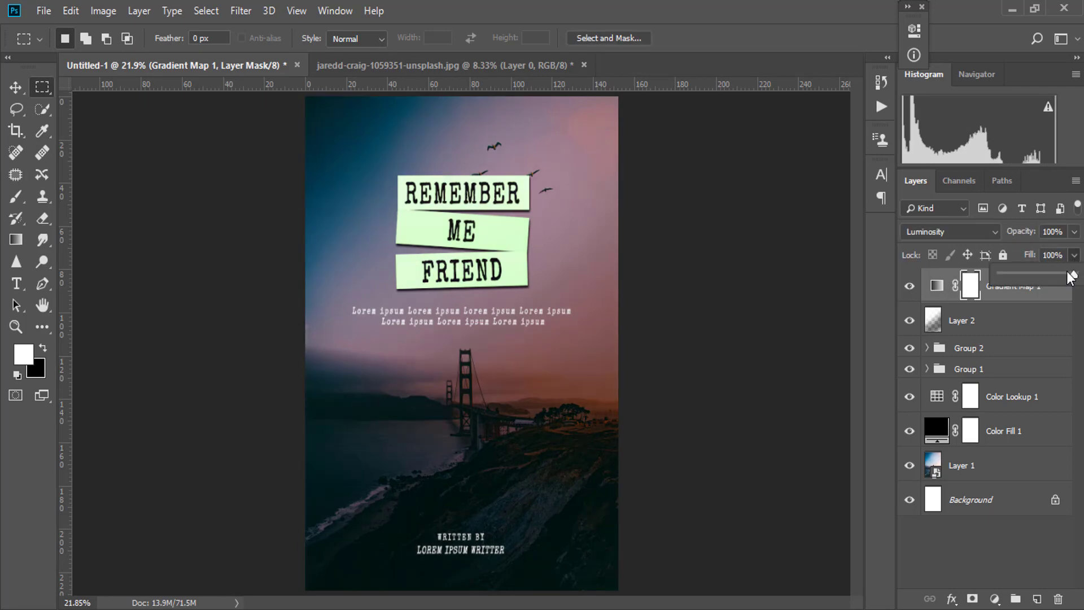
pyautogui.moveTo(986, 277); pyautogui.dragTo(1050, 293)
pyautogui.click(1072, 256)
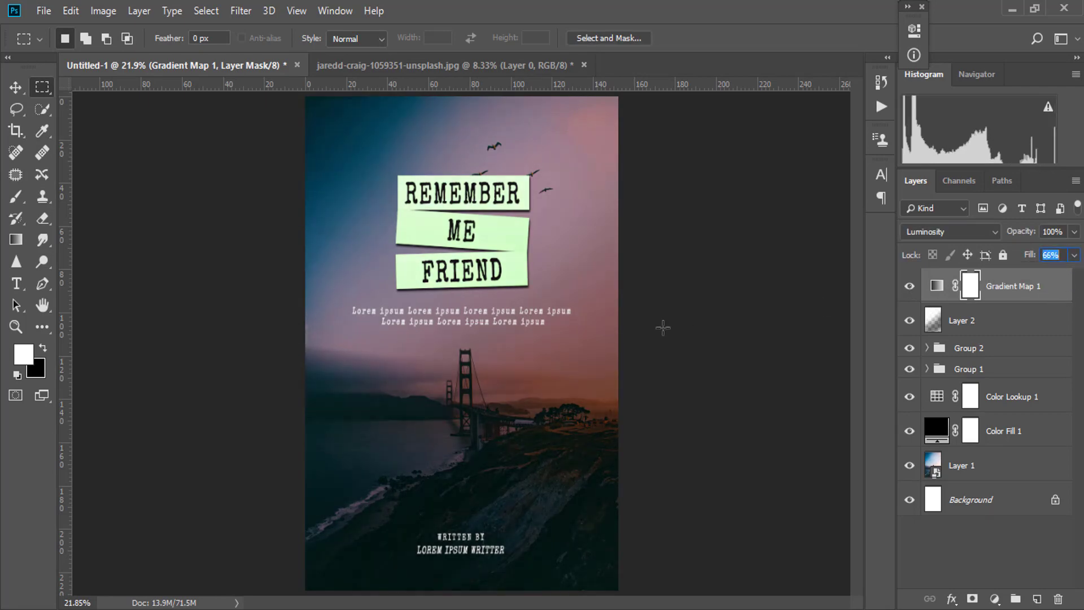
# Step: Add a Brightness/Contrast adjustment layer above Gradient Map 1 and adjust it slightly
pyautogui.click(995, 599)
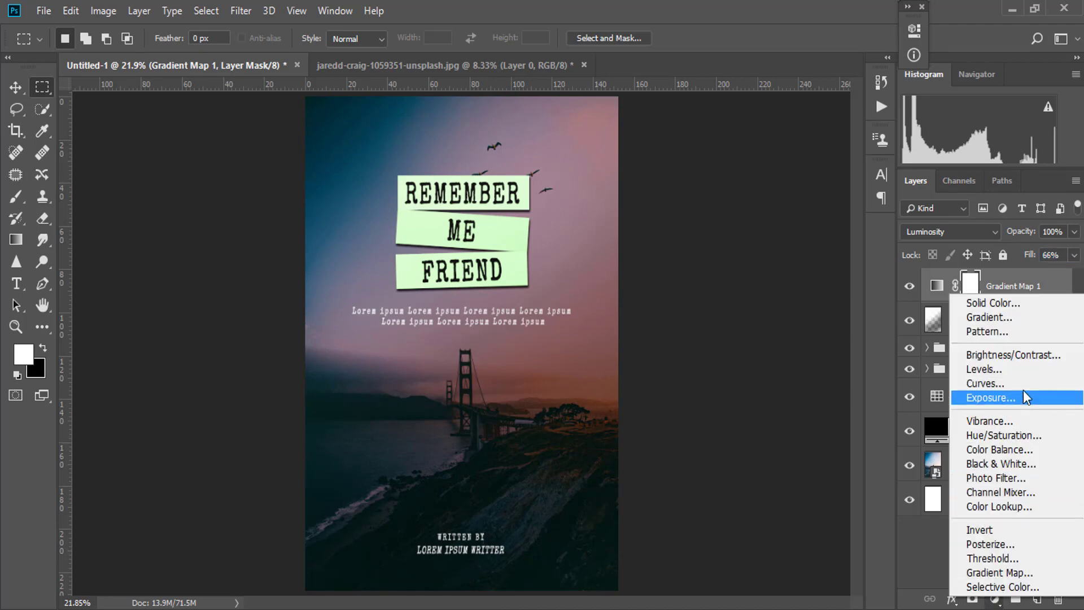
pyautogui.click(1015, 356)
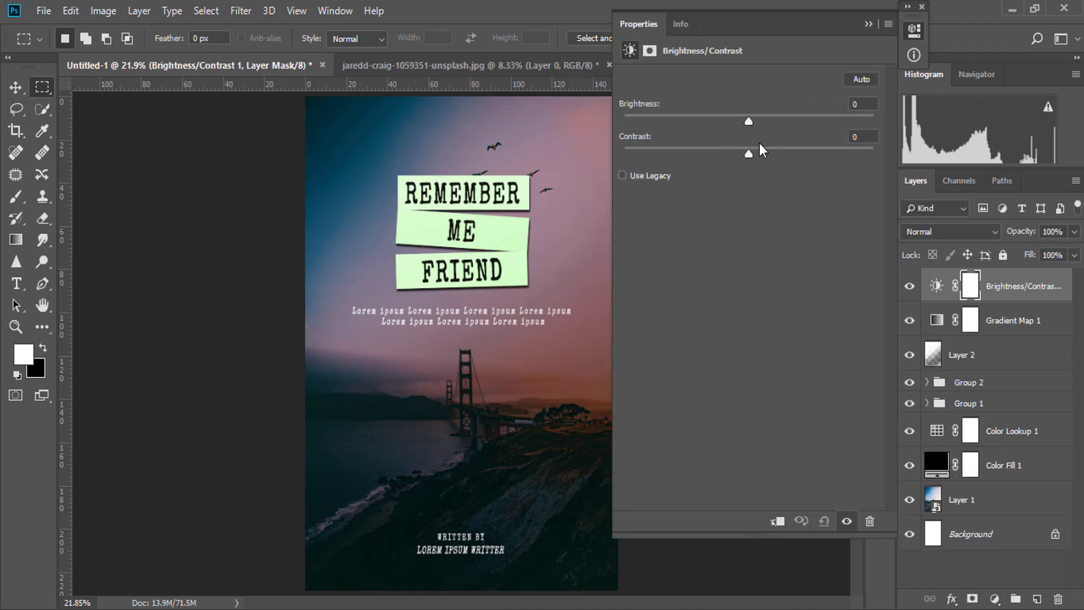
pyautogui.moveTo(760, 147); pyautogui.dragTo(747, 121)
pyautogui.click(868, 24)
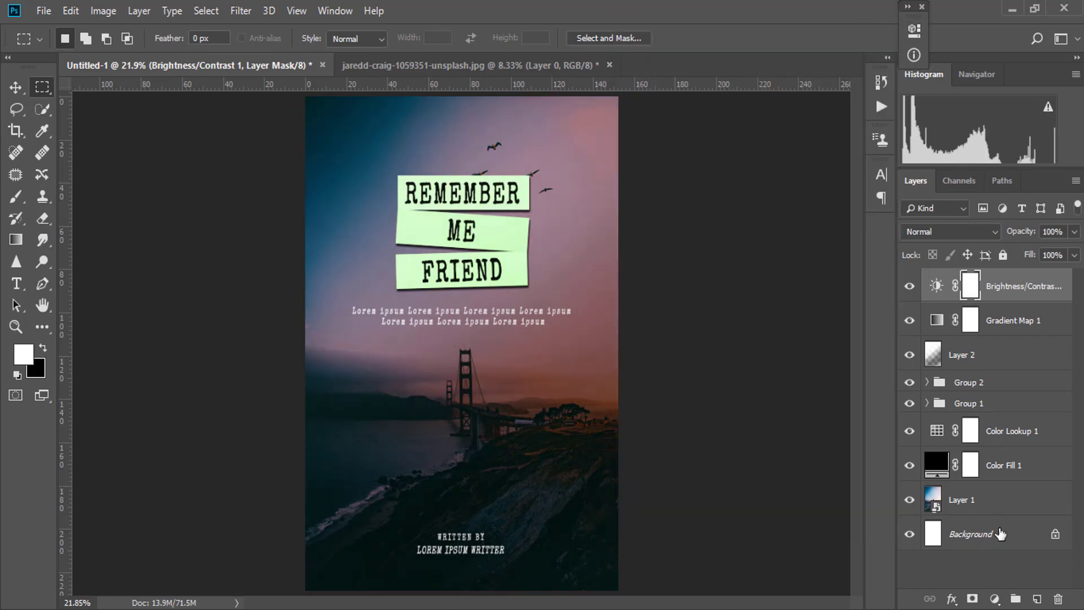
# Step: Add an Exposure adjustment layer on top with exposure +0.17 and gamma correction 0.98
pyautogui.click(995, 599)
pyautogui.click(994, 397)
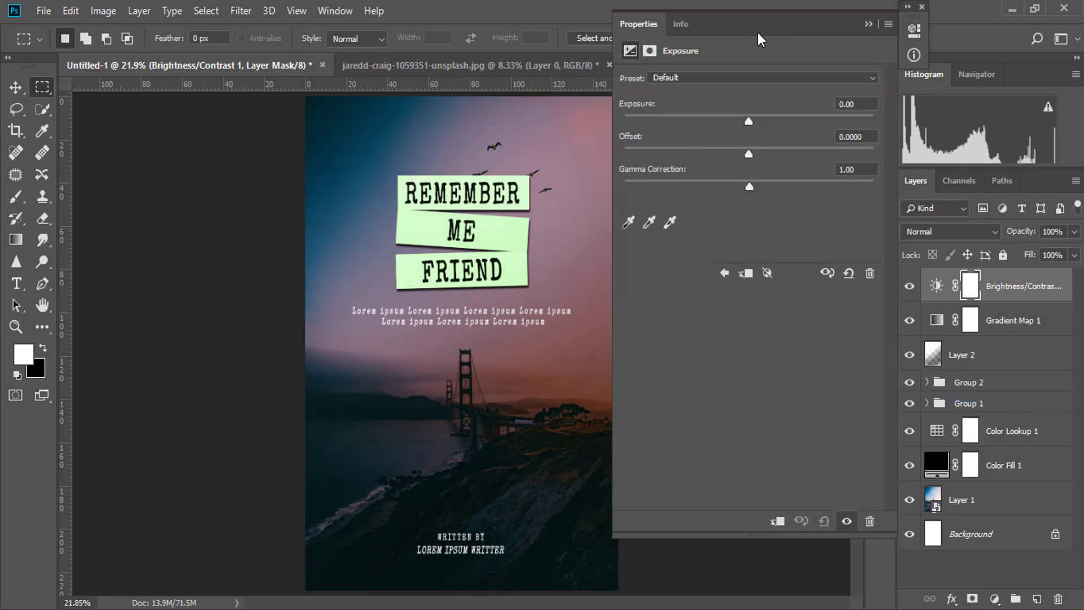
pyautogui.moveTo(776, 120); pyautogui.dragTo(770, 120)
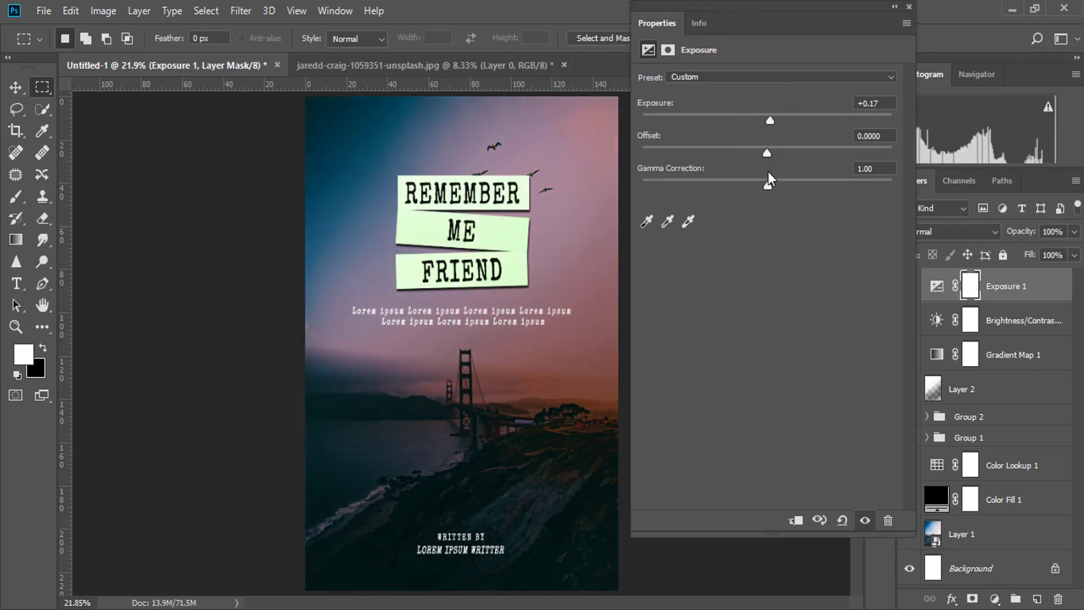
pyautogui.moveTo(767, 185); pyautogui.dragTo(770, 183)
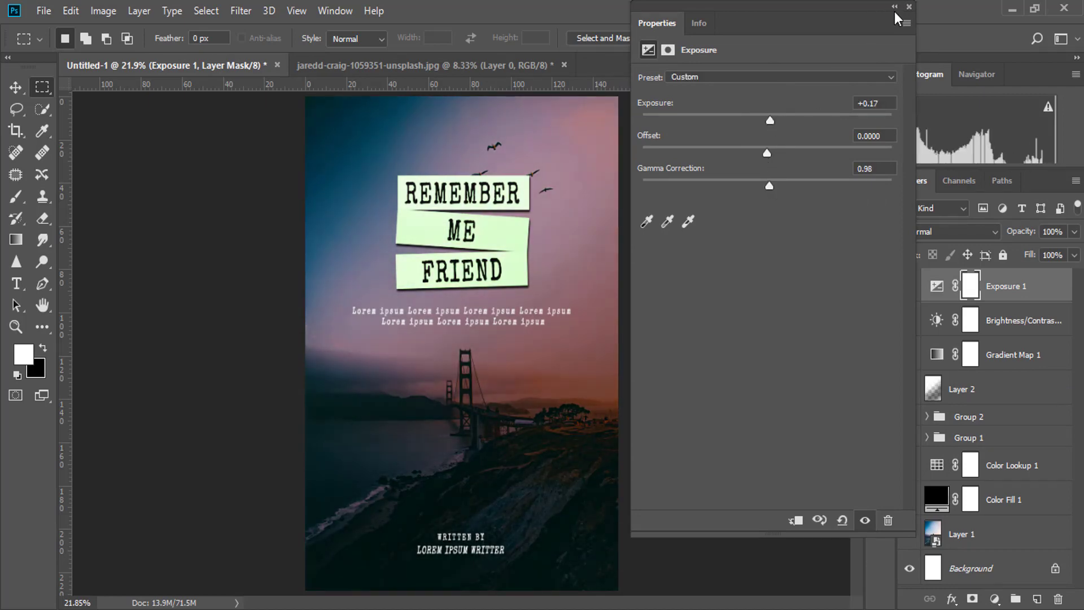
pyautogui.click(895, 6)
pyautogui.click(904, 287)
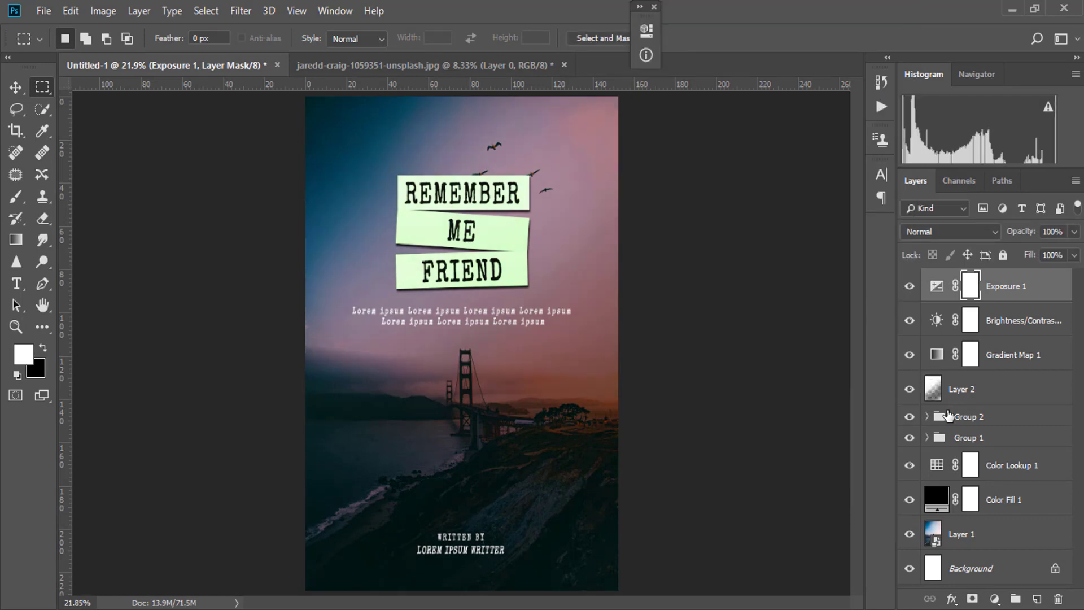
# Step: Group the layers from Exposure 1 down to Layer 2, name the group CC and give it a red colour label
pyautogui.keyDown('shift'); pyautogui.click(986, 395); pyautogui.keyUp('shift')
pyautogui.click(1015, 598)
pyautogui.doubleClick(973, 280)
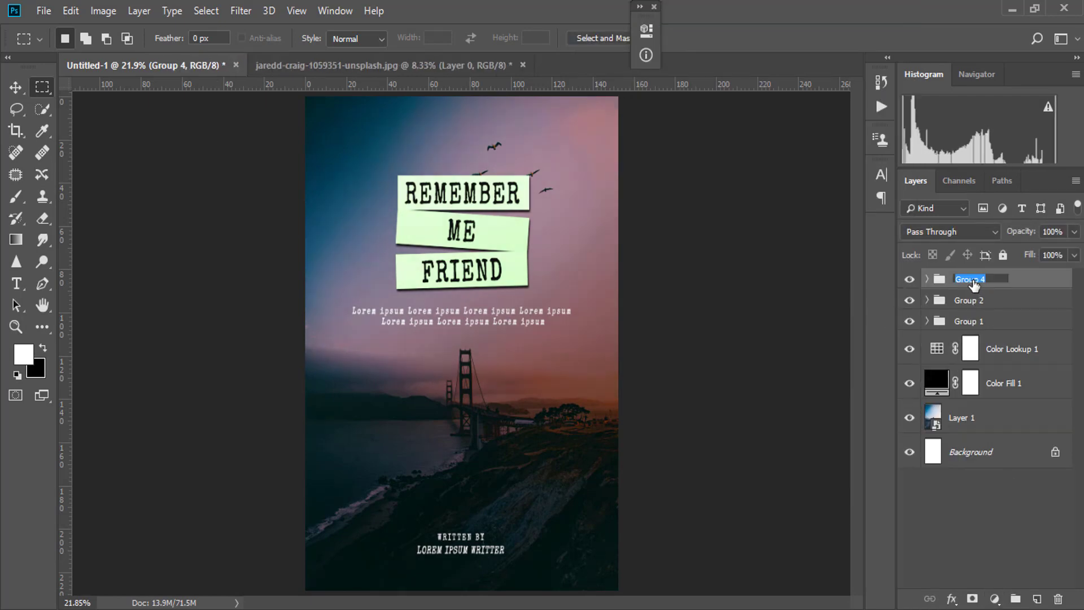
pyautogui.write('CC')
pyautogui.press('Return')
pyautogui.rightClick(1020, 283)
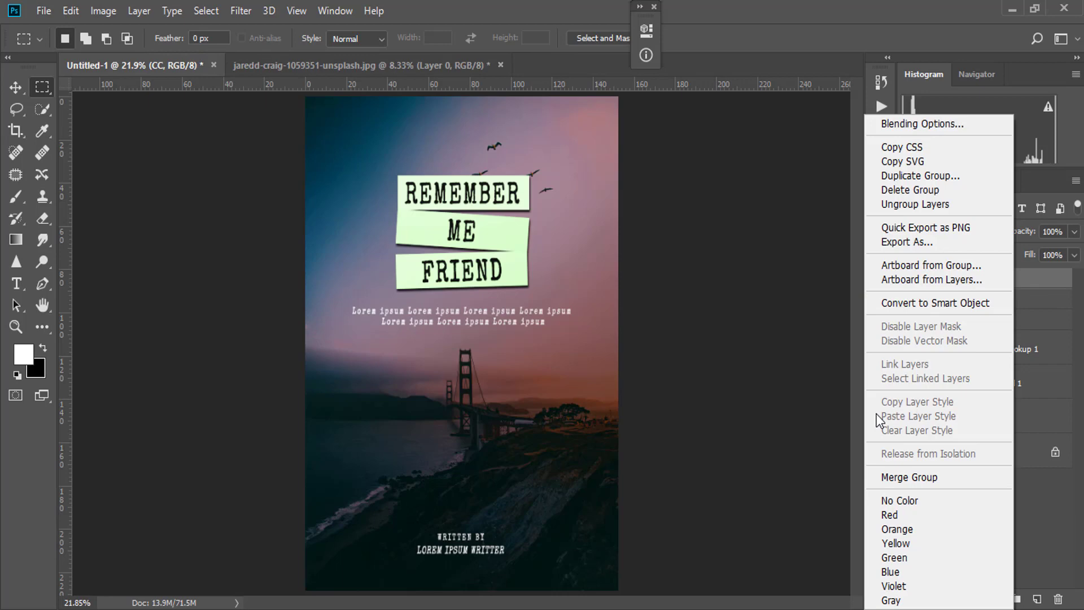
pyautogui.click(893, 512)
# Step: Rename Group 2 as Second Text and give it an orange colour label
pyautogui.click(959, 306)
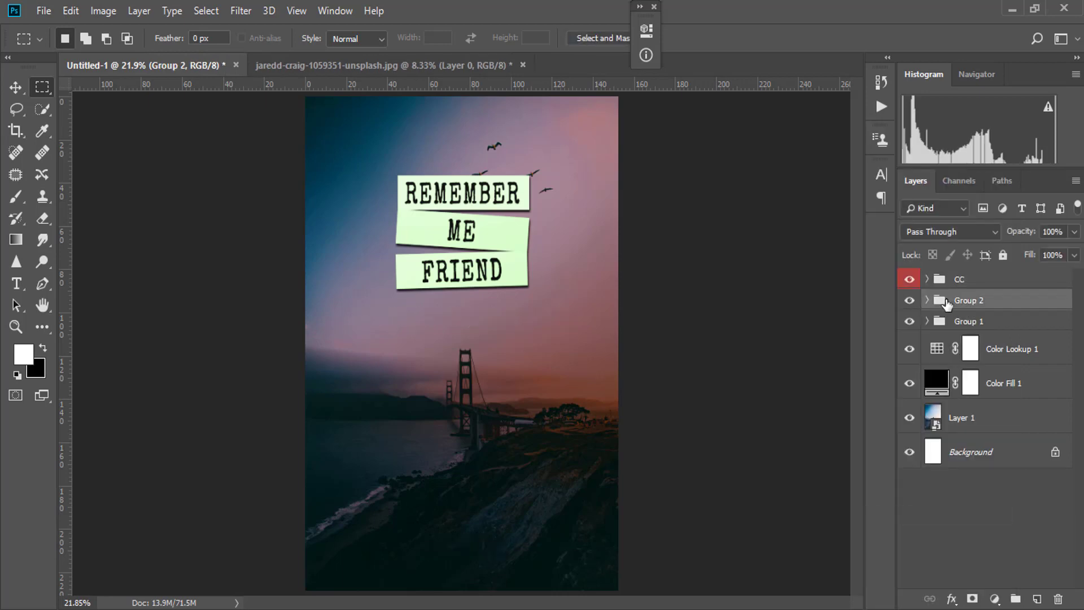
pyautogui.doubleClick(971, 302)
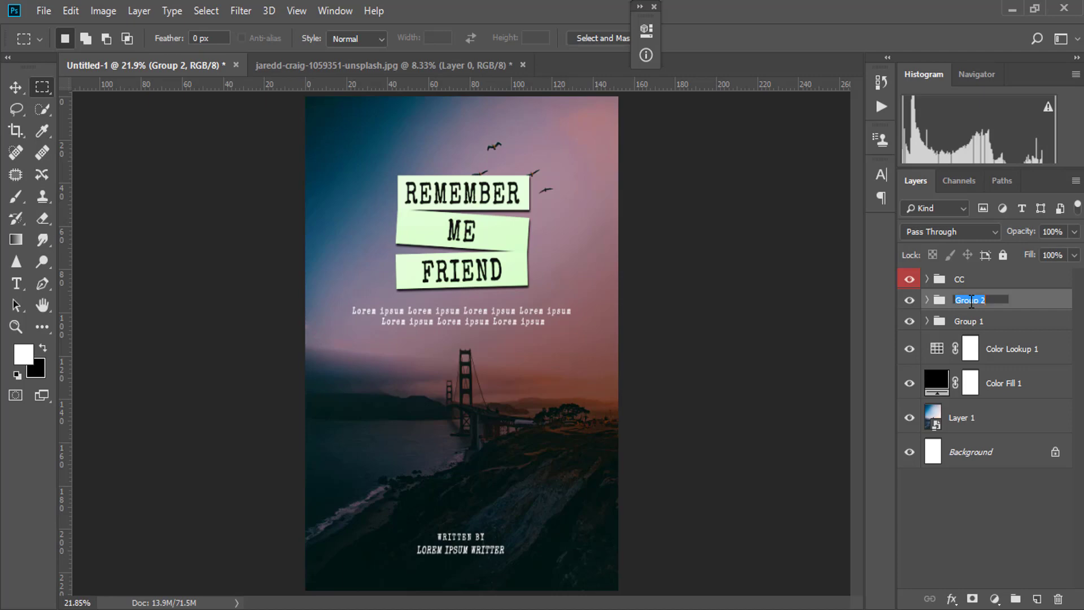
pyautogui.write('Second Text')
pyautogui.press('Return')
pyautogui.rightClick(965, 305)
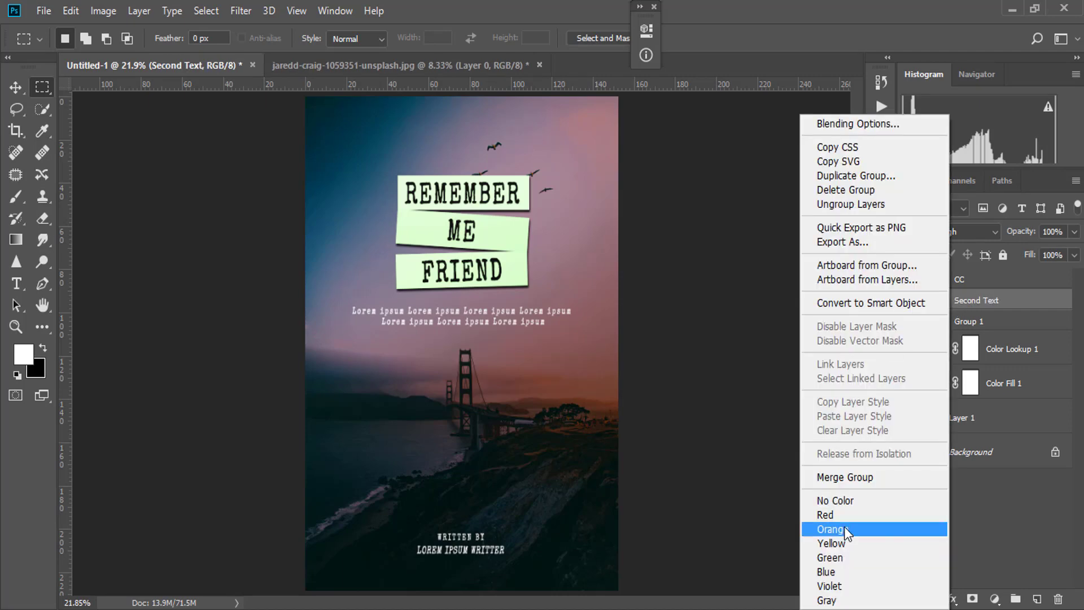
pyautogui.click(824, 530)
# Step: Check what Group 1 contains by toggling its visibility and rename it as Main Text
pyautogui.click(956, 324)
pyautogui.click(908, 324)
pyautogui.click(908, 324)
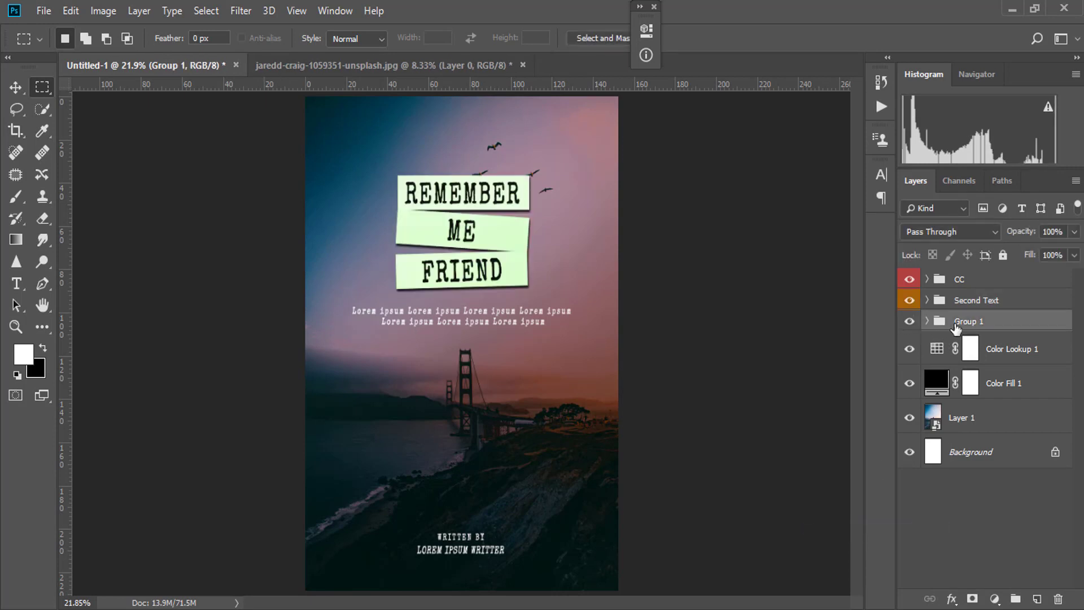
pyautogui.doubleClick(961, 326)
pyautogui.write('Main Text')
pyautogui.press('Return')
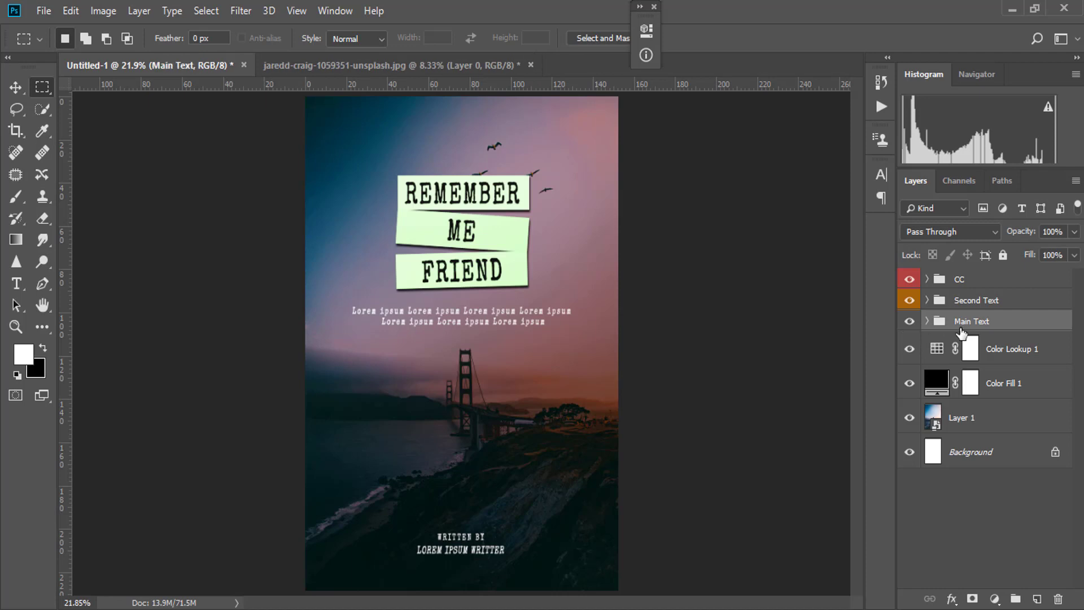
# Step: Move the Main Text group to the top of the layer stack and the Second Text group above CC
pyautogui.moveTo(972, 321); pyautogui.dragTo(987, 275)
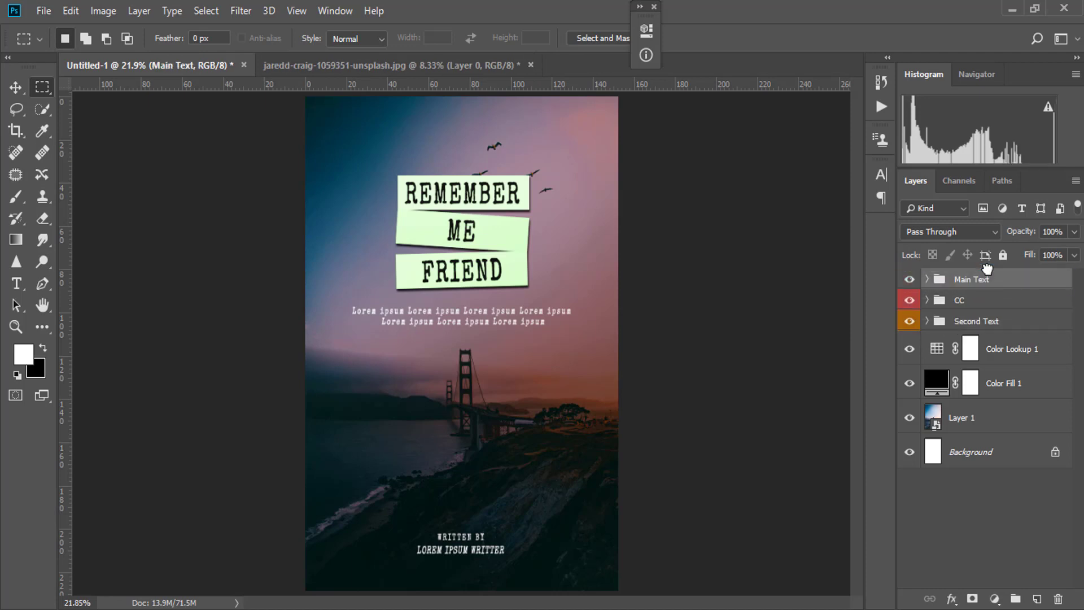
pyautogui.hotkey('ctrl', '-')
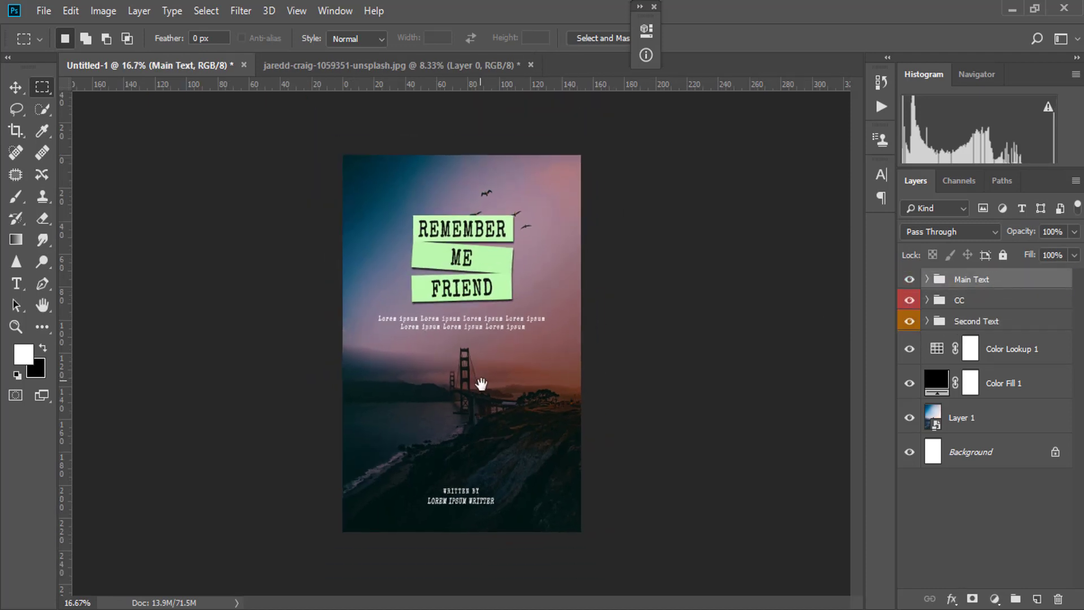
pyautogui.moveTo(980, 327); pyautogui.dragTo(988, 301)
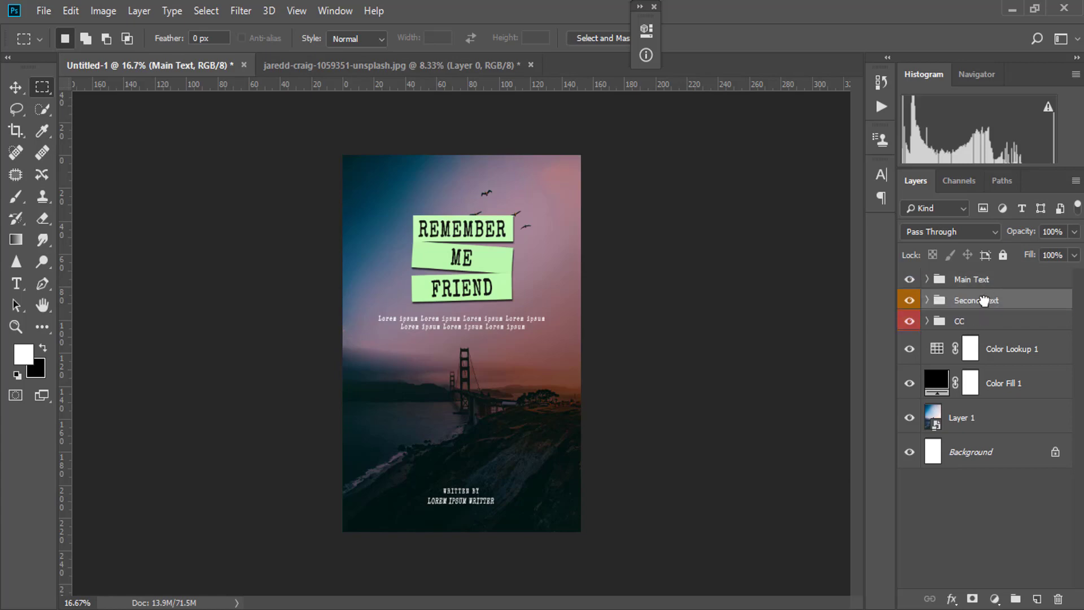